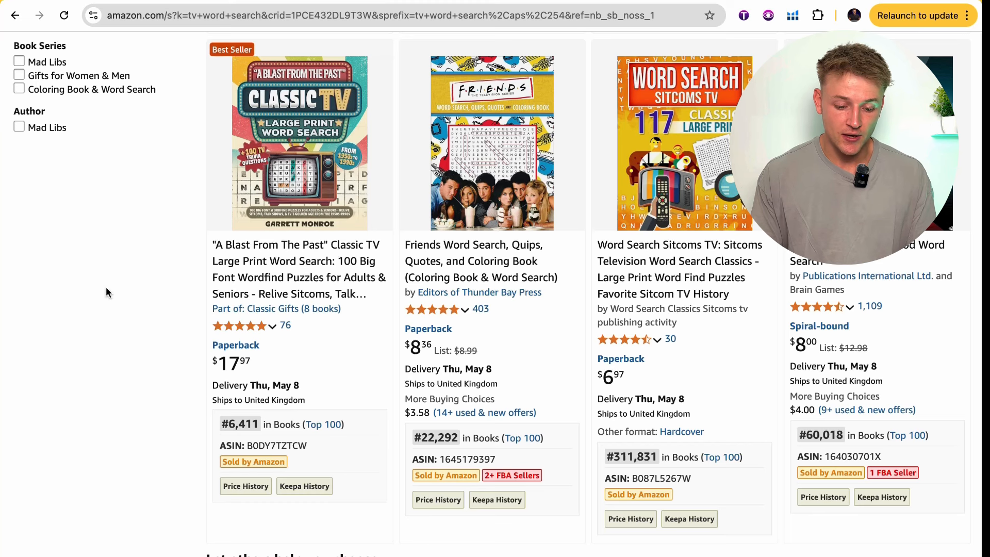
- Check the Books rank of the Classic TV large print word search on Amazon and open the KDP BSR Sales Calculator
left_click_drag(259, 426, 235, 424)
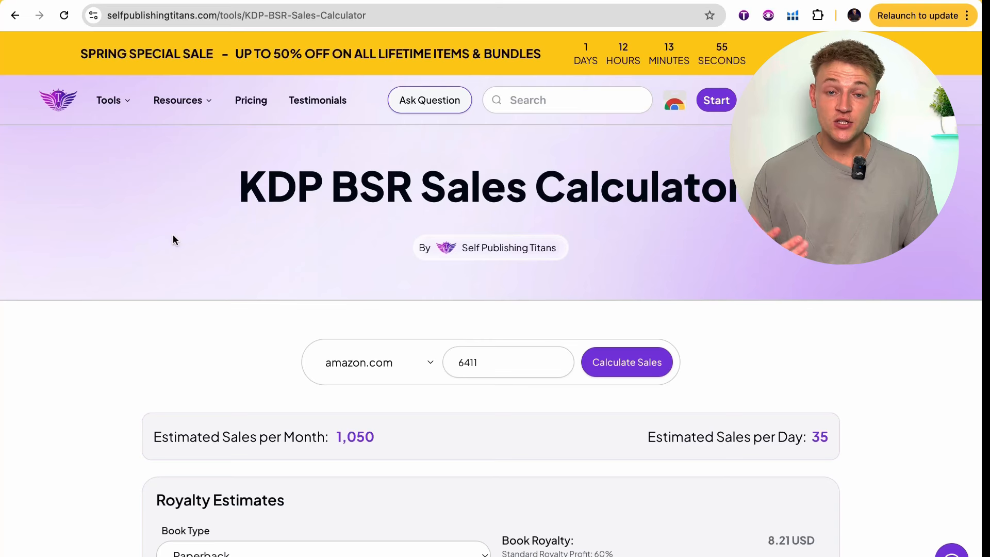
left_click_drag(246, 186, 745, 193)
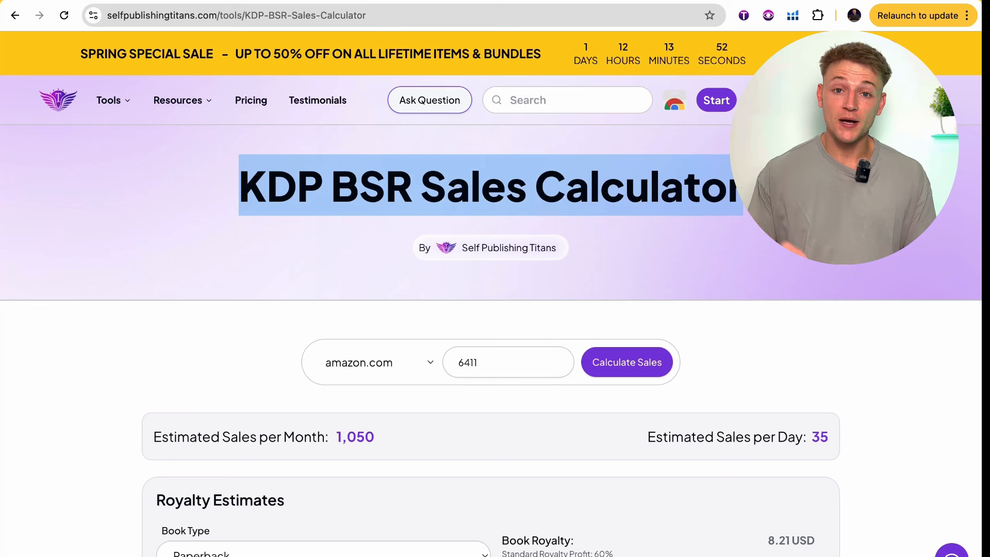
left_click(751, 241)
scroll(750, 241, "down", 1)
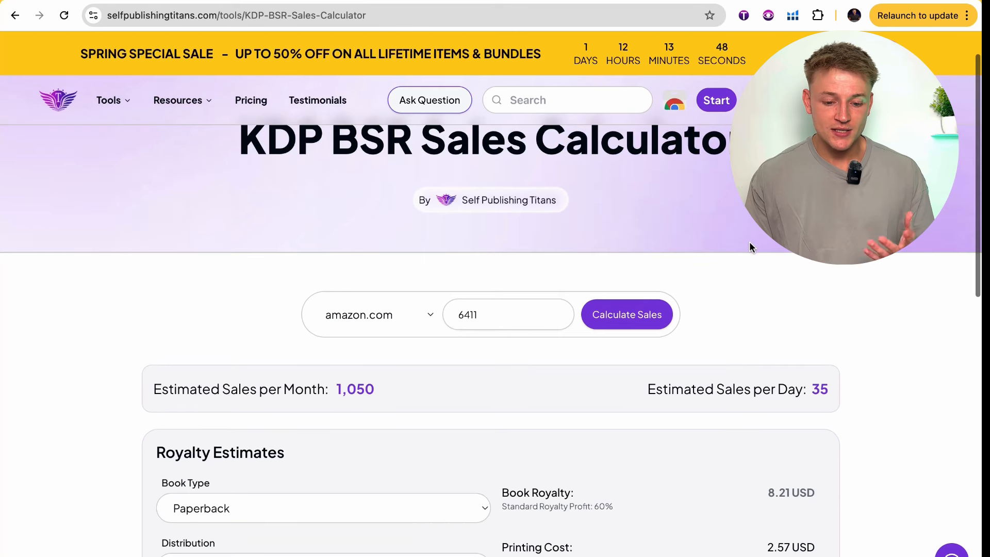
left_click(315, 1)
left_click(145, 308)
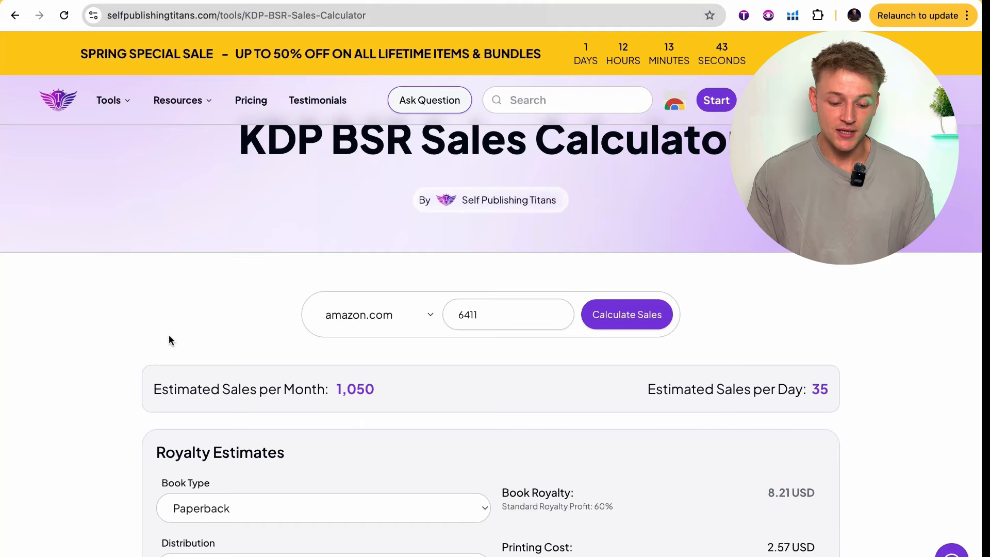
scroll(169, 334, "down", 1)
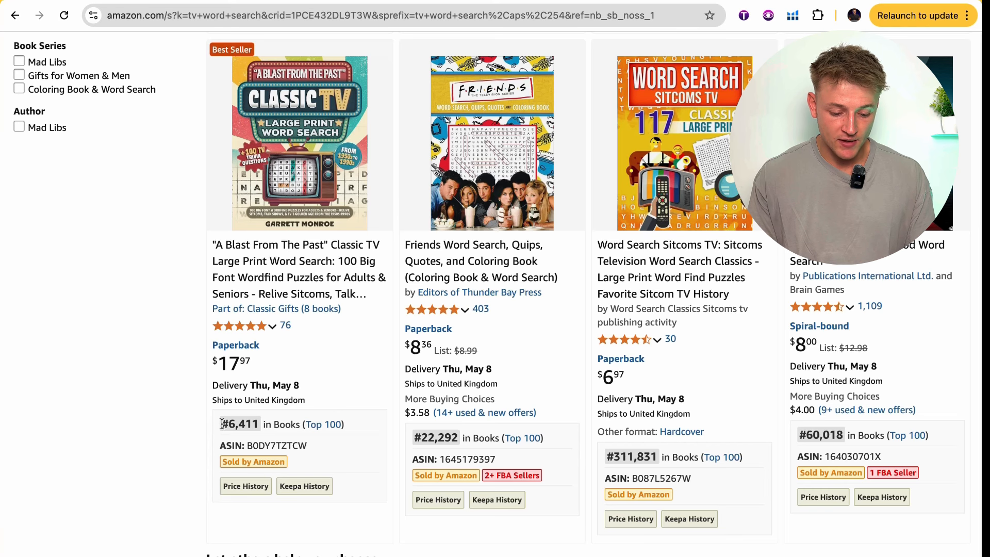
- Calculate the estimated monthly and daily amazon.com sales for the Classic TV book's rank of 6411
left_click_drag(222, 424, 254, 424)
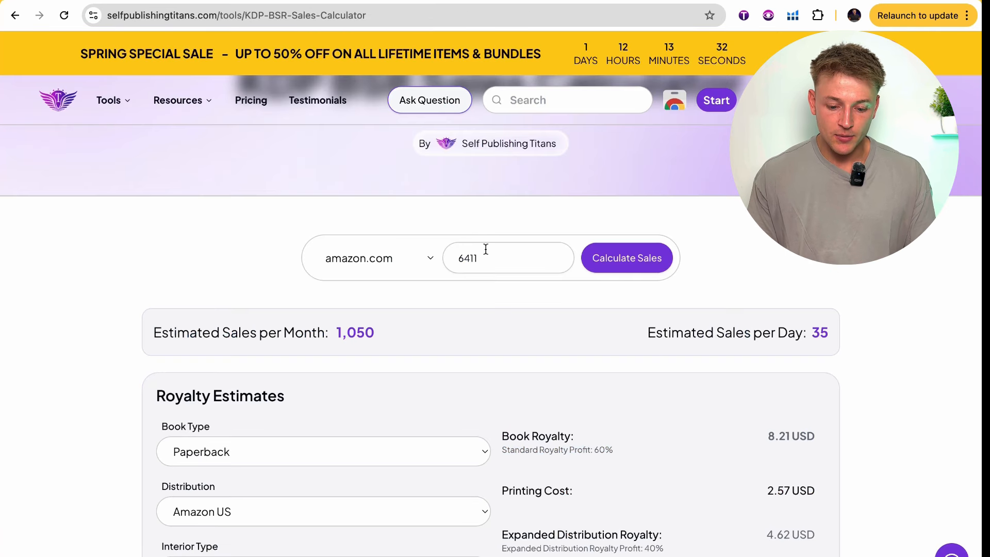
left_click(637, 257)
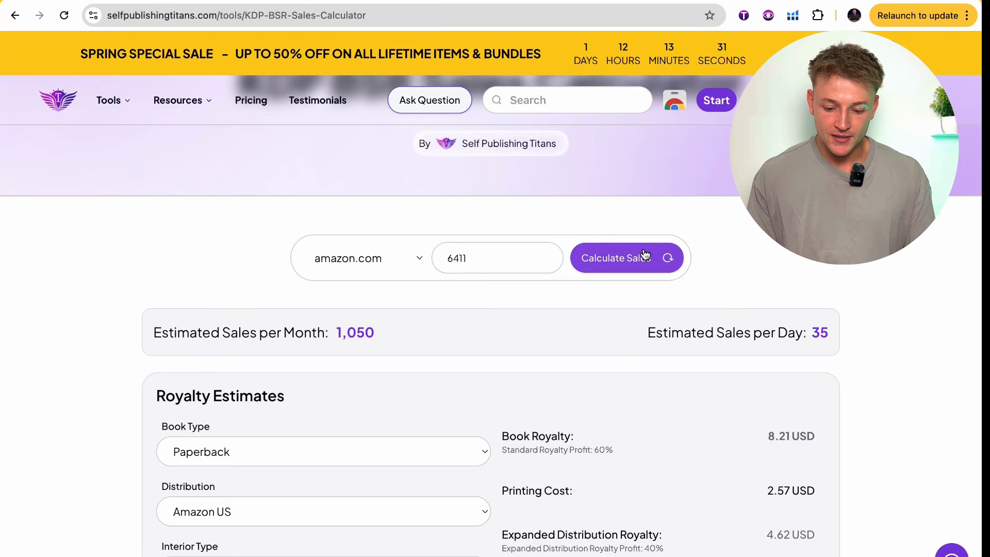
left_click_drag(812, 333, 821, 333)
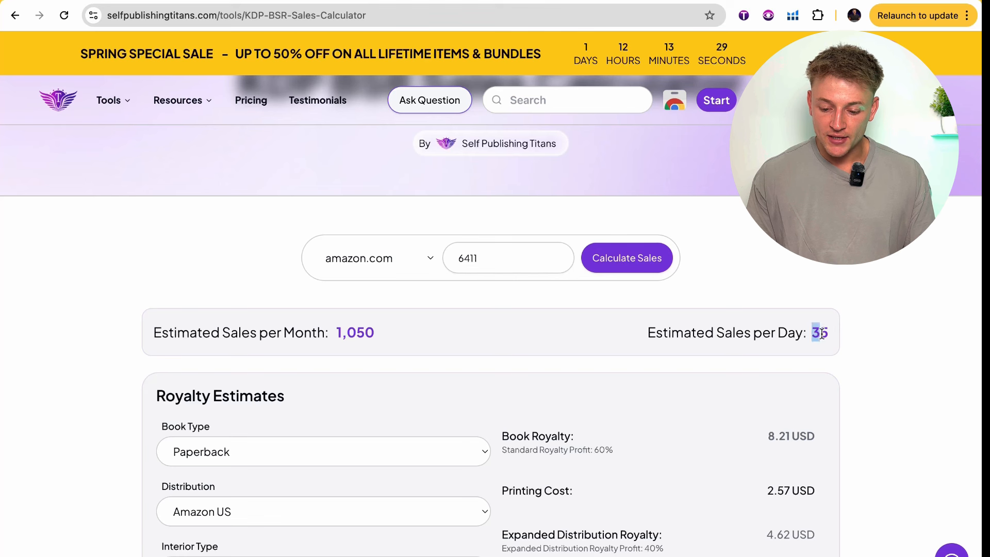
left_click_drag(333, 333, 375, 335)
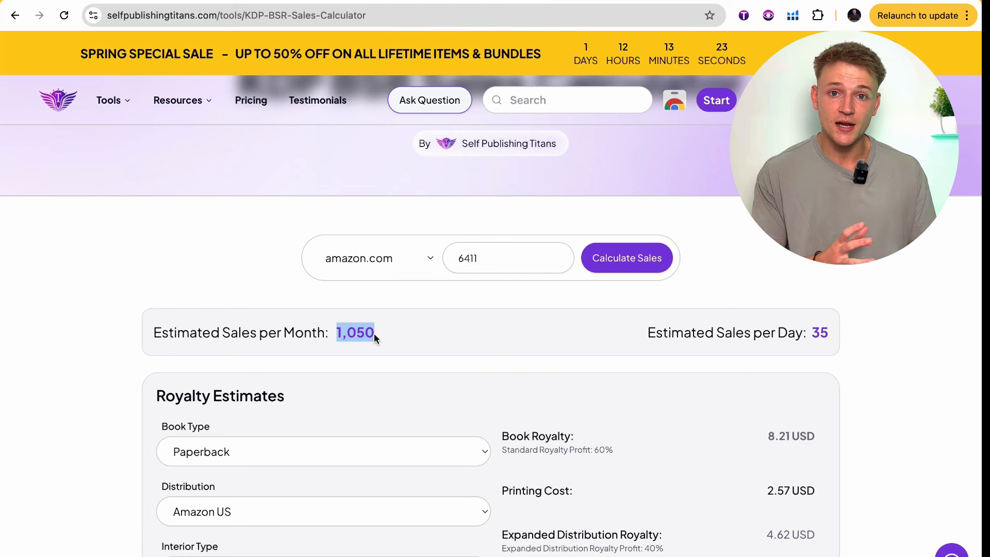
left_click(51, 350)
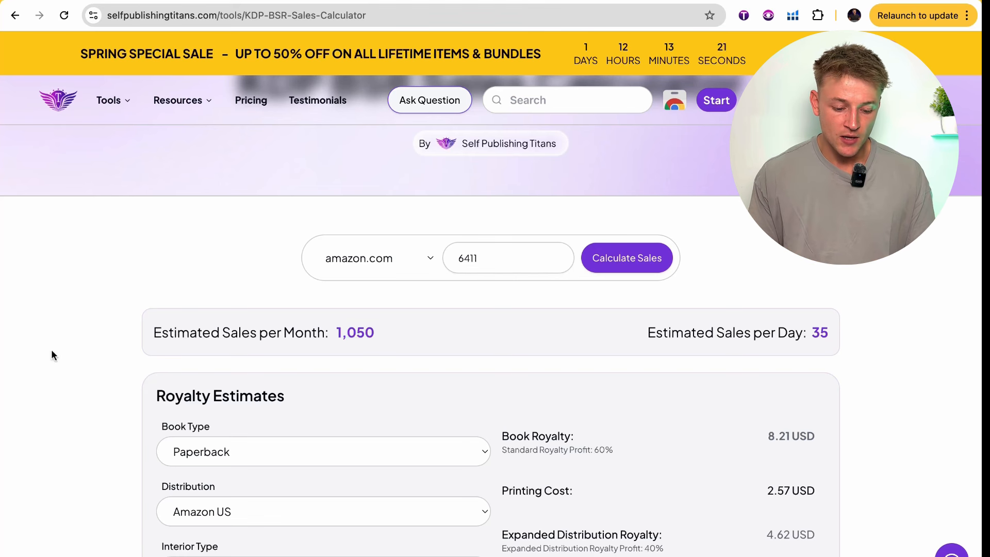
- Review the royalty estimate inputs for the book: type, distribution, interior, page count and price
scroll(51, 351, "down", 4)
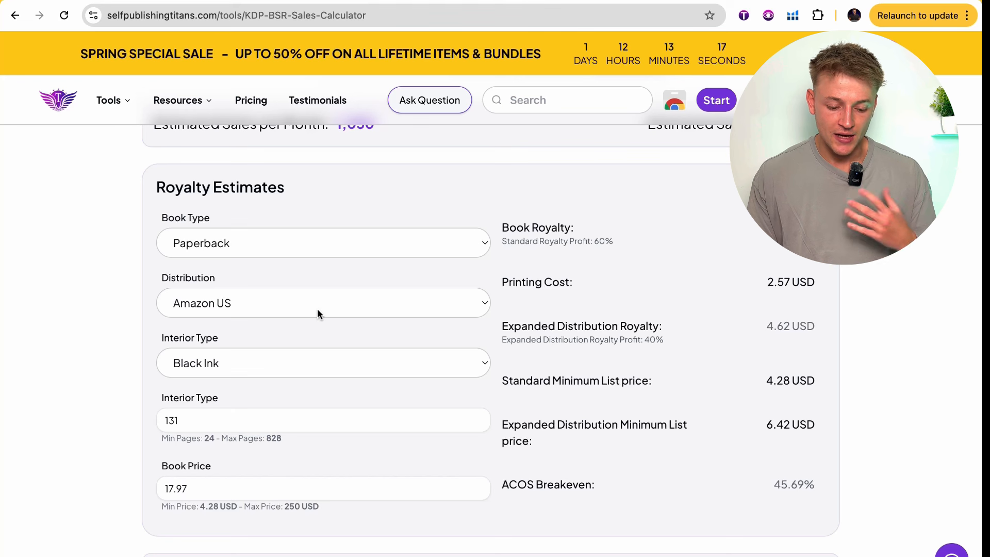
left_click(307, 361)
left_click(32, 391)
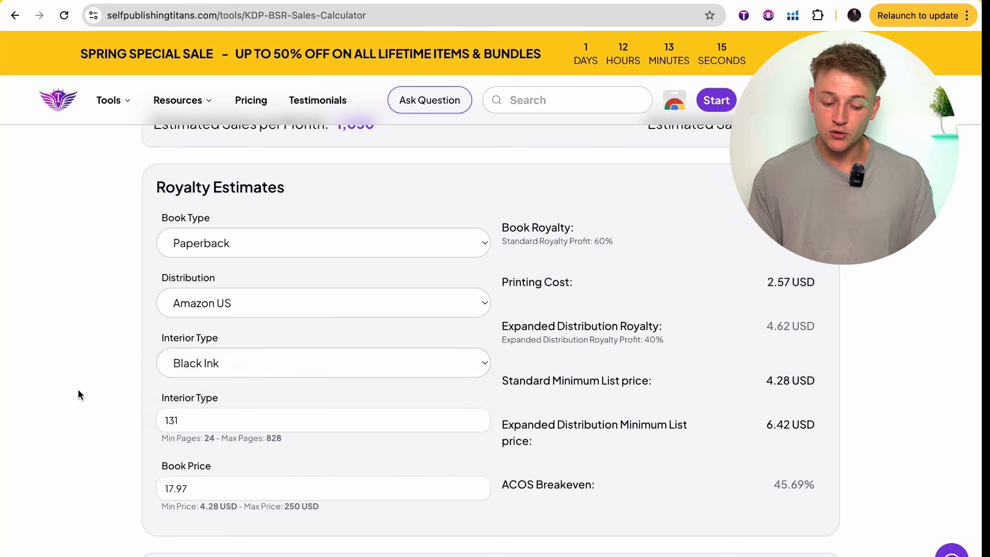
scroll(83, 386, "down", 2)
left_click(201, 311)
double_click(190, 307)
left_click(120, 391)
left_click(188, 372)
left_click_drag(188, 372, 166, 372)
left_click(126, 376)
scroll(126, 376, "down", 2)
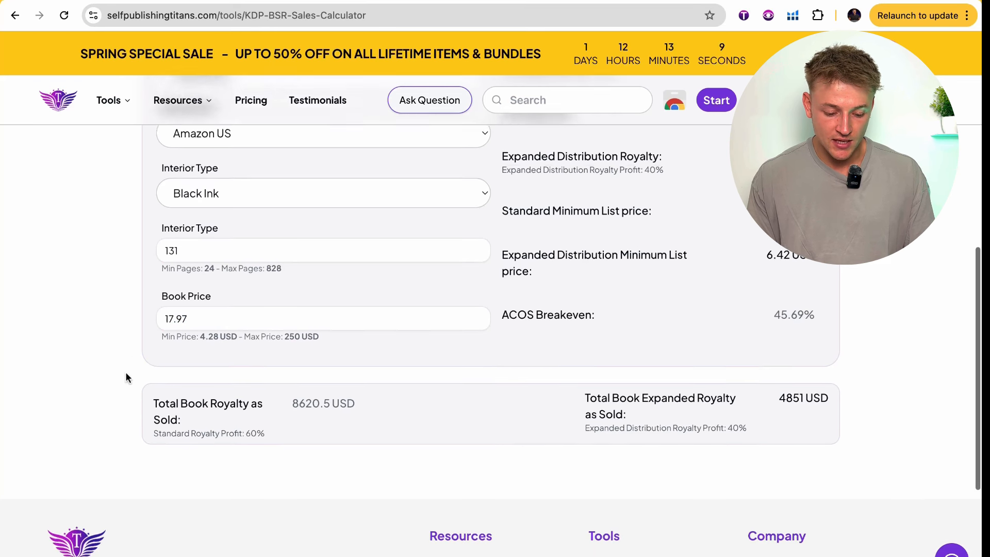
- Examine the total book royalty as sold at the end of the royalty estimates
scroll(431, 361, "up", 6)
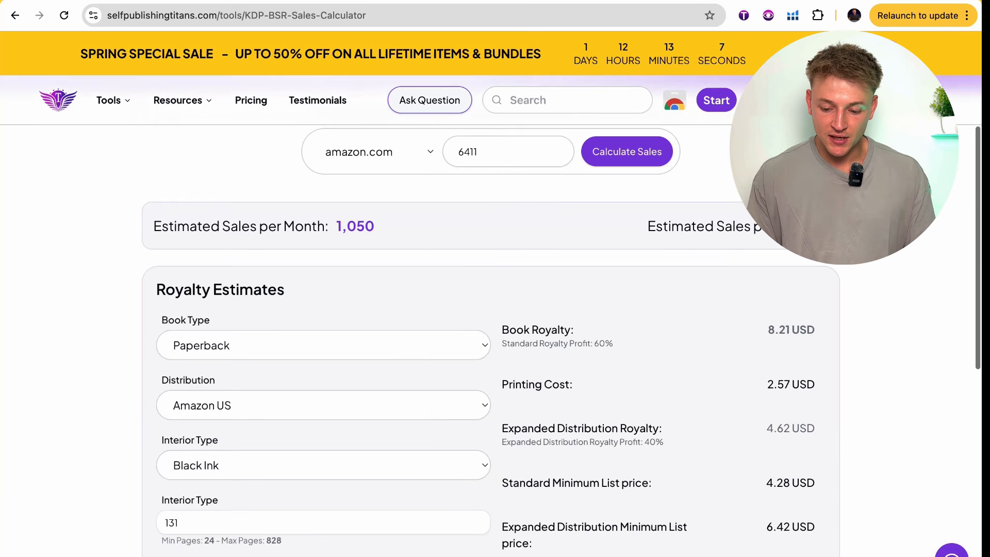
scroll(418, 361, "down", 4)
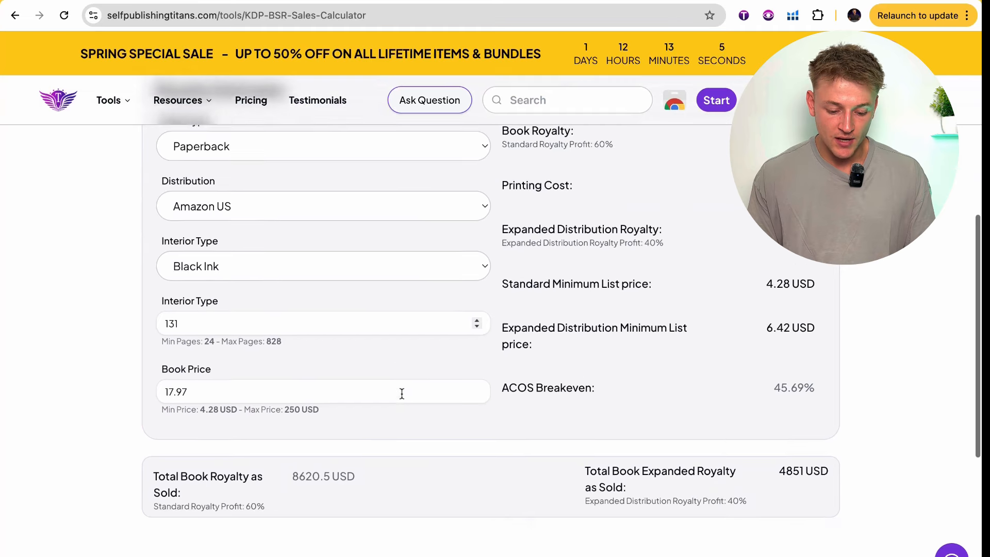
left_click_drag(292, 443, 333, 443)
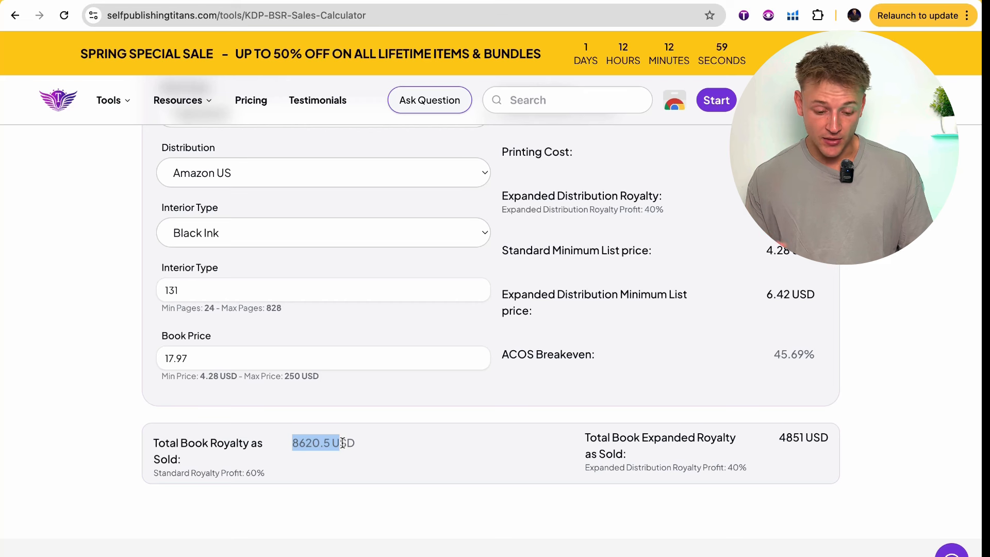
left_click(143, 411)
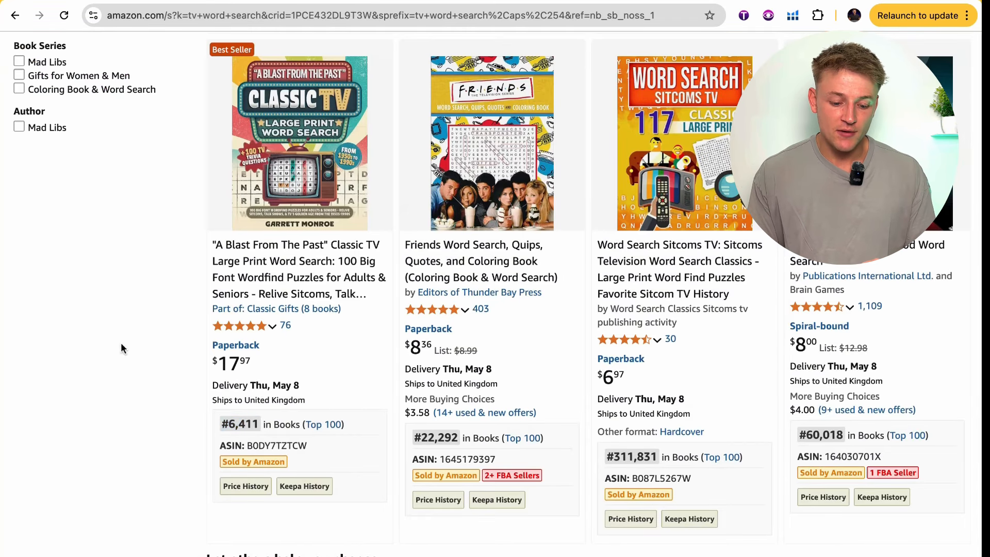
- Switch from the Amazon results to the Self Publishing Titans Puzzle Maker and choose the Word Search puzzle type
scroll(120, 343, "up", 1)
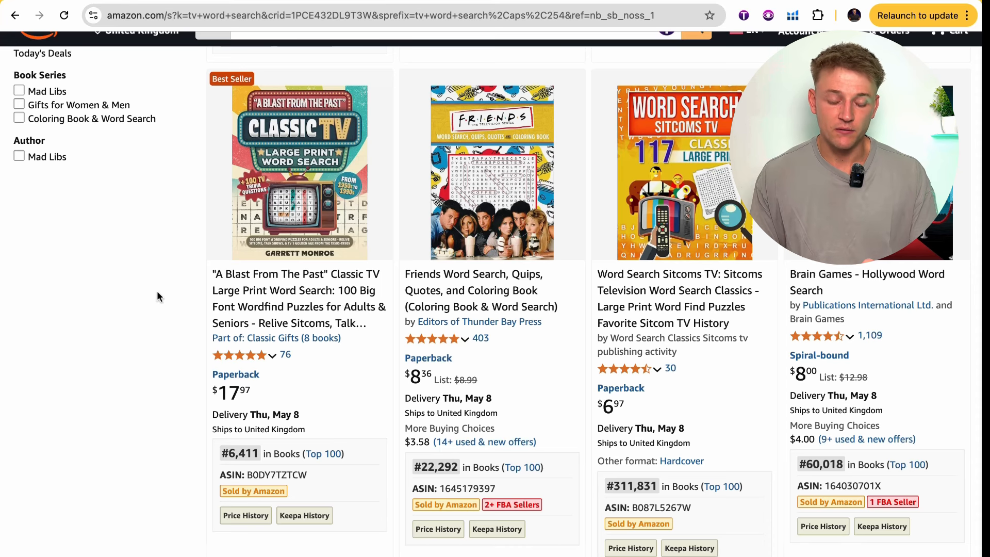
scroll(157, 290, "up", 1)
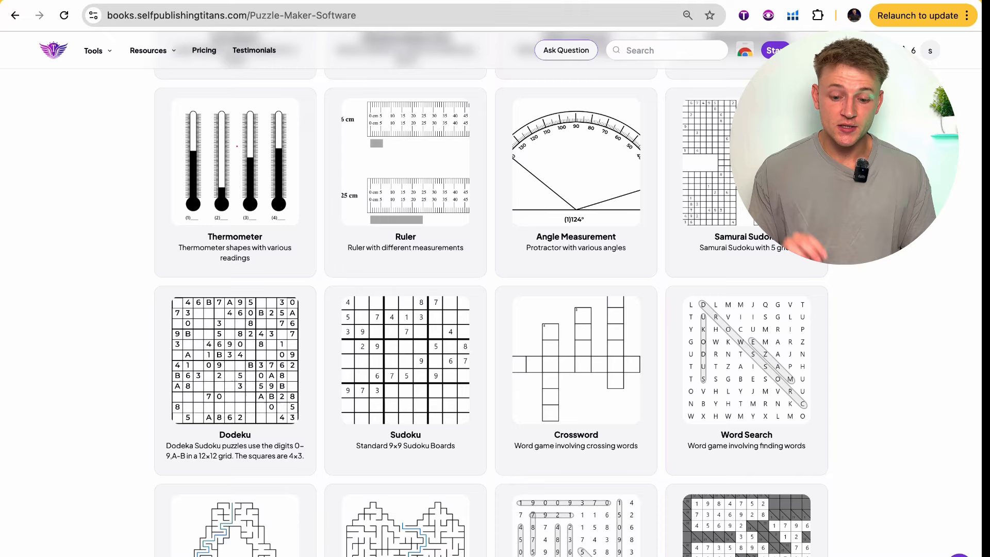
scroll(567, 294, "down", 2)
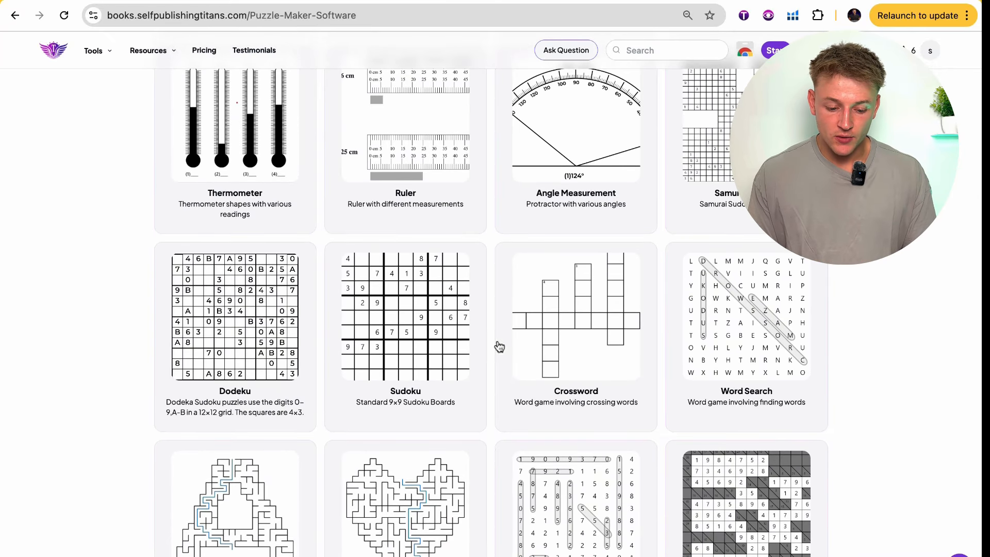
left_click(752, 346)
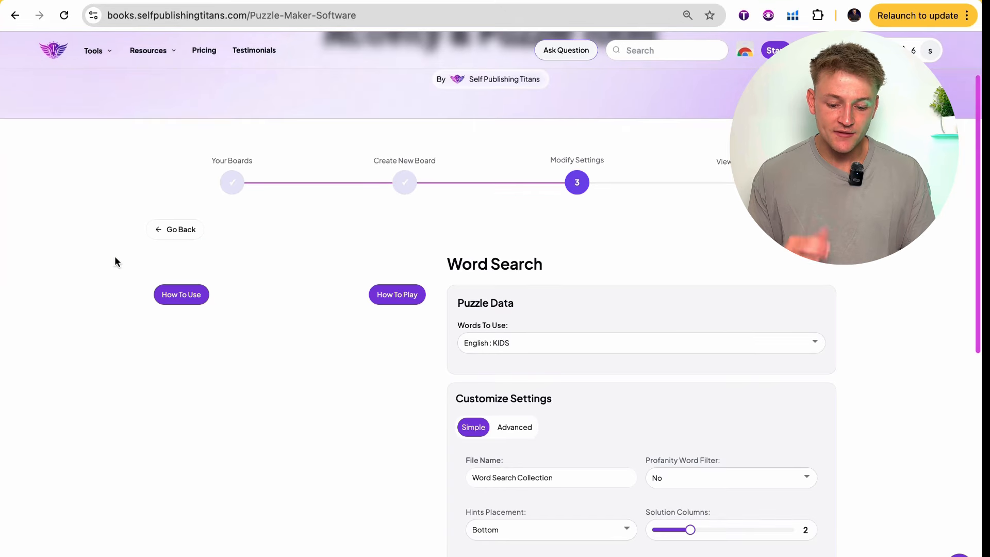
- Generate a sample word search board using the English : KIDS word list and the default settings
scroll(115, 258, "down", 2)
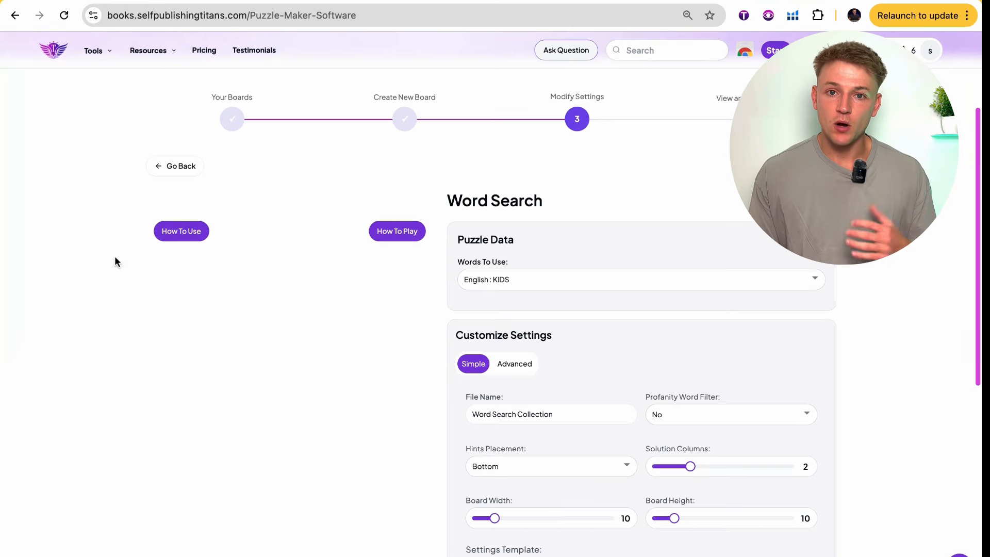
scroll(115, 256, "down", 3)
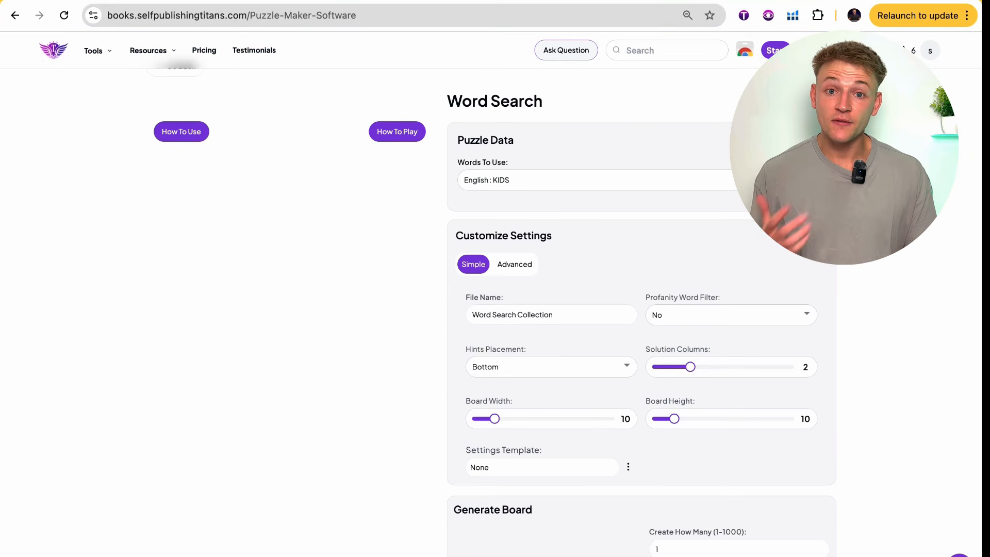
scroll(552, 482, "down", 4)
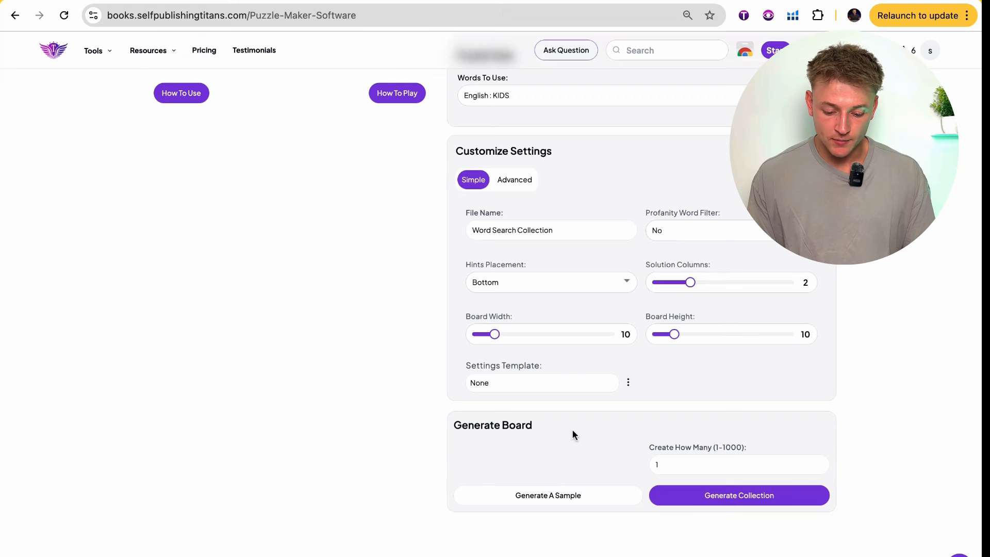
left_click(566, 446)
scroll(340, 325, "up", 4)
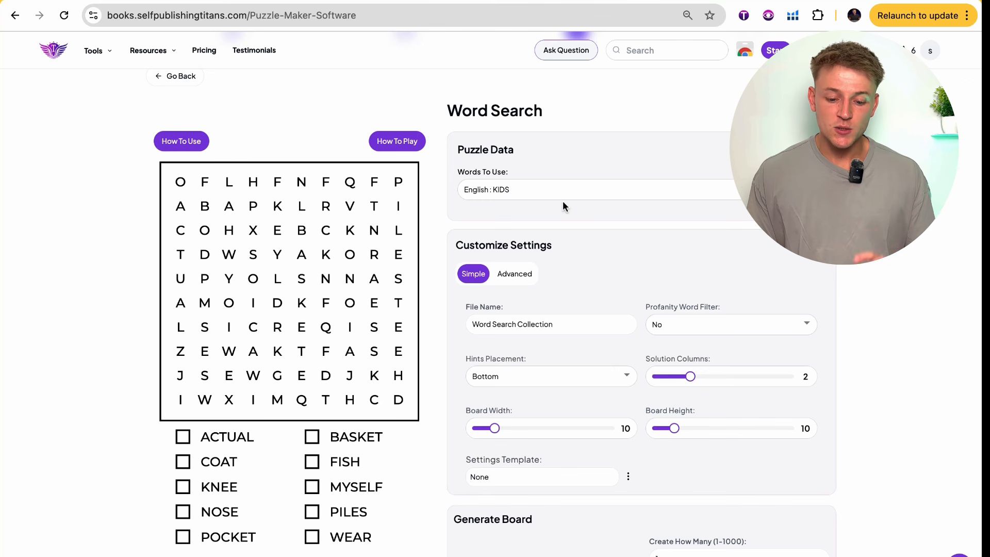
- Look through the available word lists for the puzzle, without changing the selected one
left_click_drag(462, 169, 519, 169)
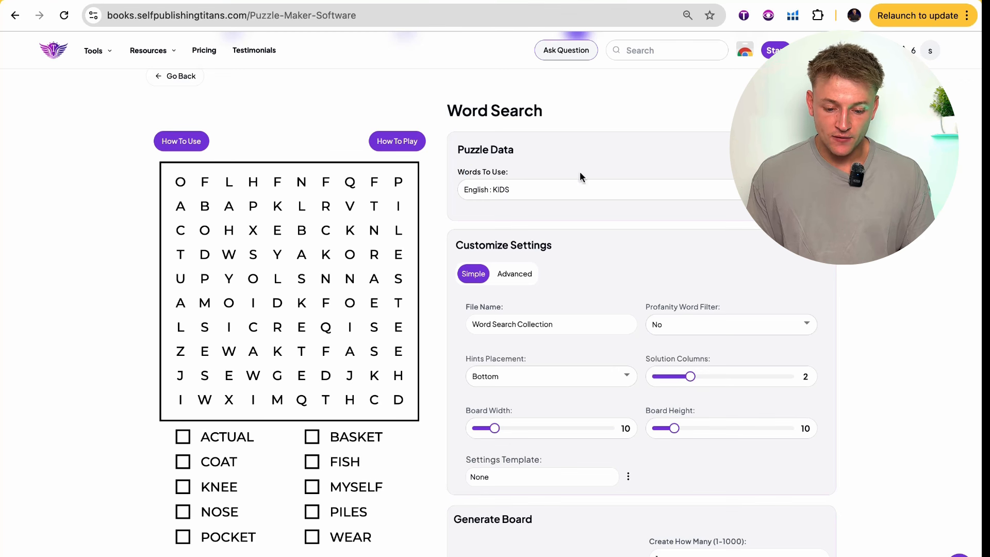
left_click(573, 189)
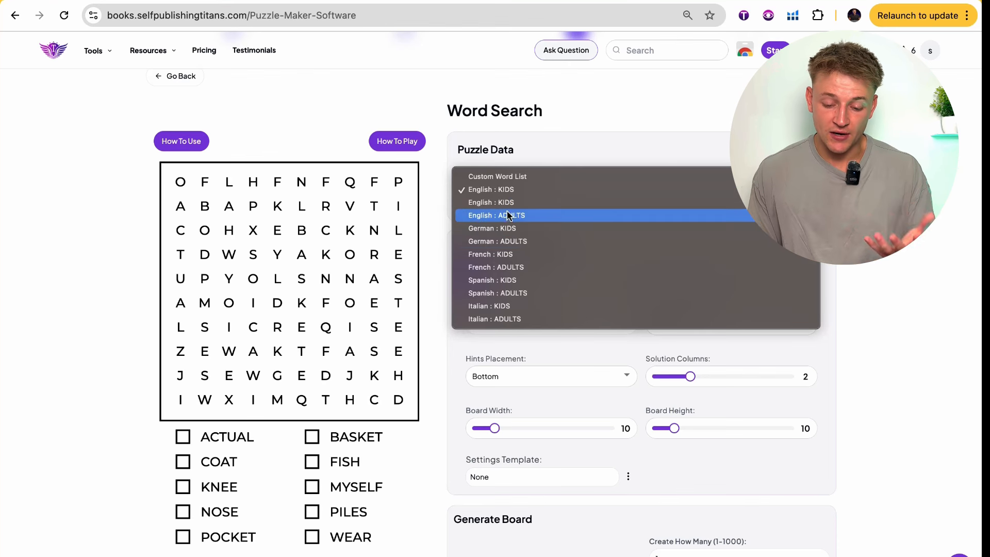
left_click(152, 347)
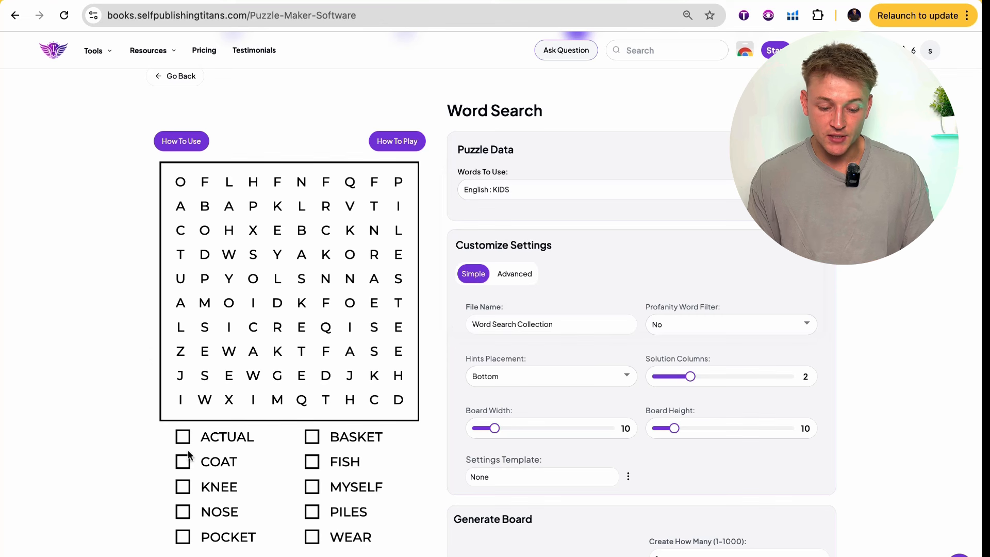
- Change the puzzle's word list to German : KIDS and generate a new sample board
left_click(534, 189)
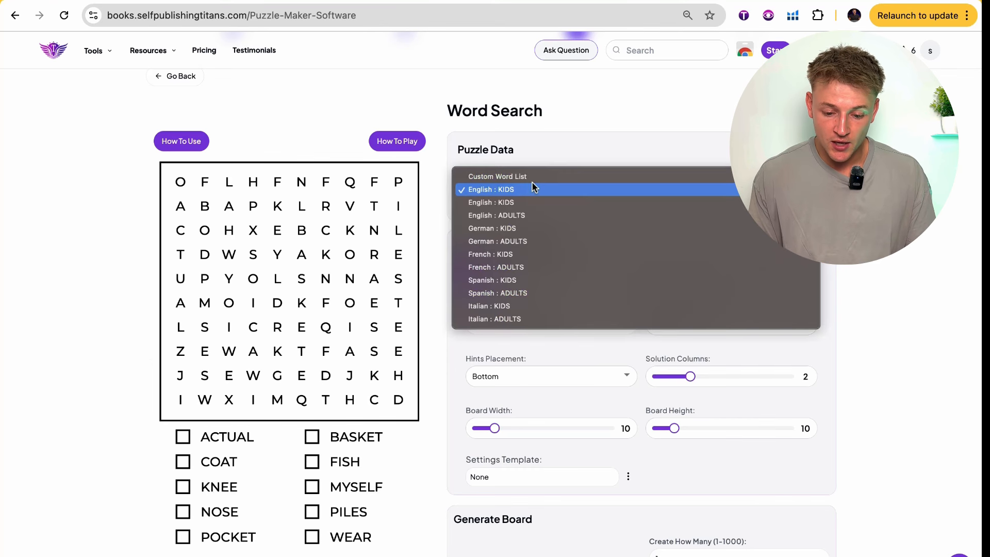
left_click(537, 227)
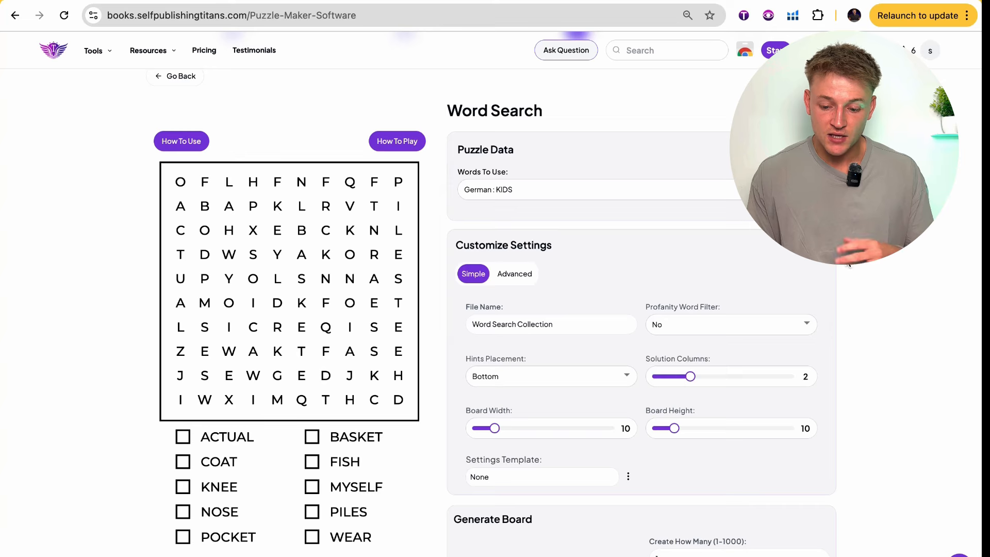
scroll(654, 380, "down", 3)
left_click(579, 435)
scroll(412, 354, "up", 3)
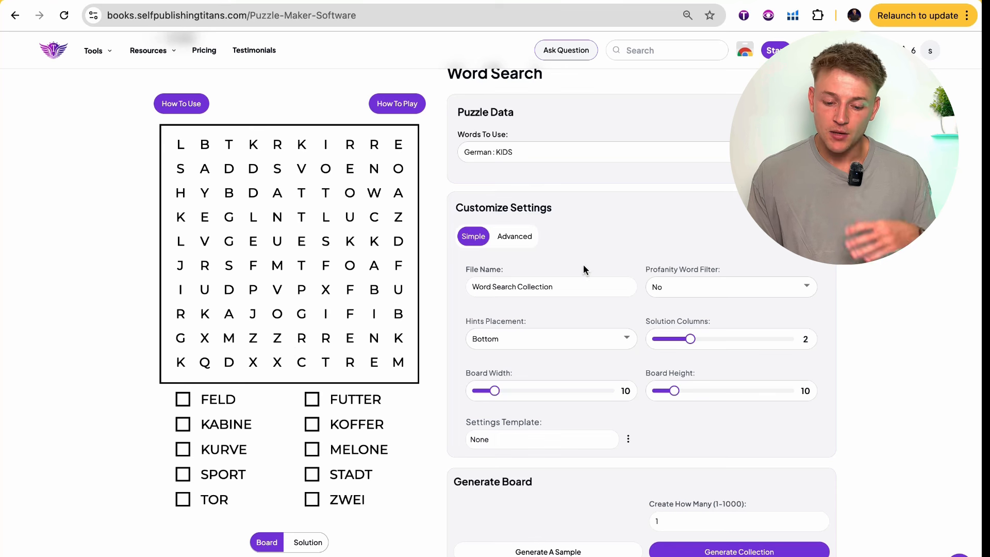
- Set the words to use to Custom Word List and look over its title and word entry fields
scroll(635, 215, "up", 2)
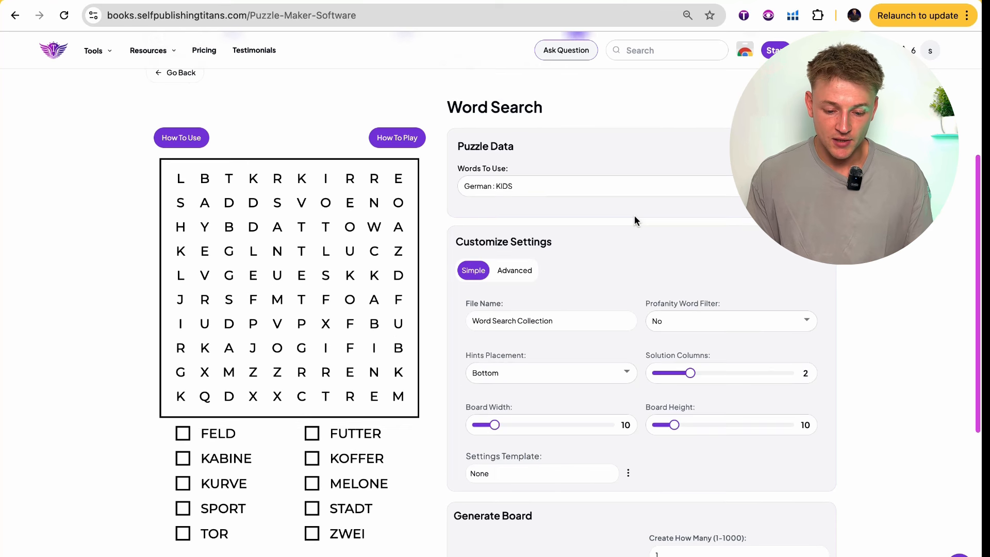
left_click(608, 216)
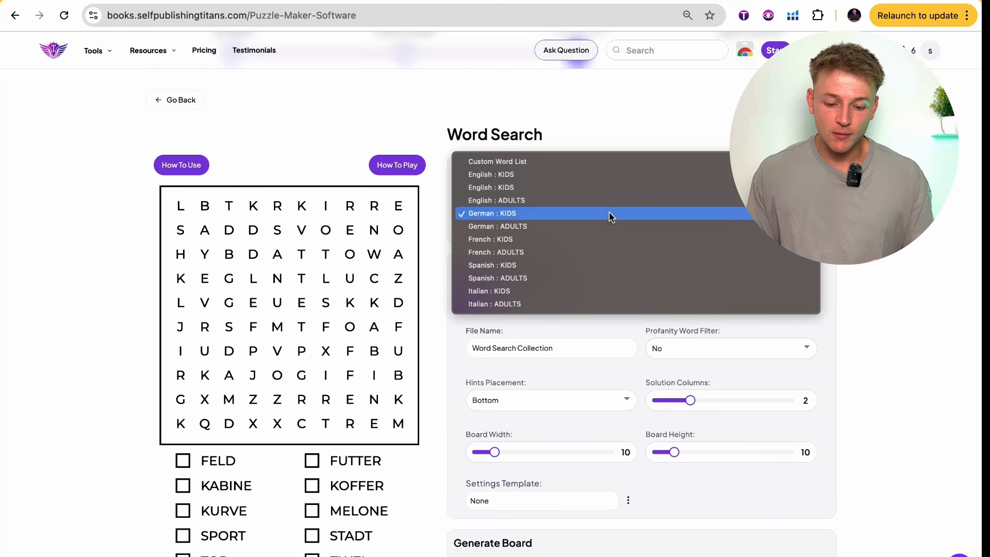
left_click(497, 162)
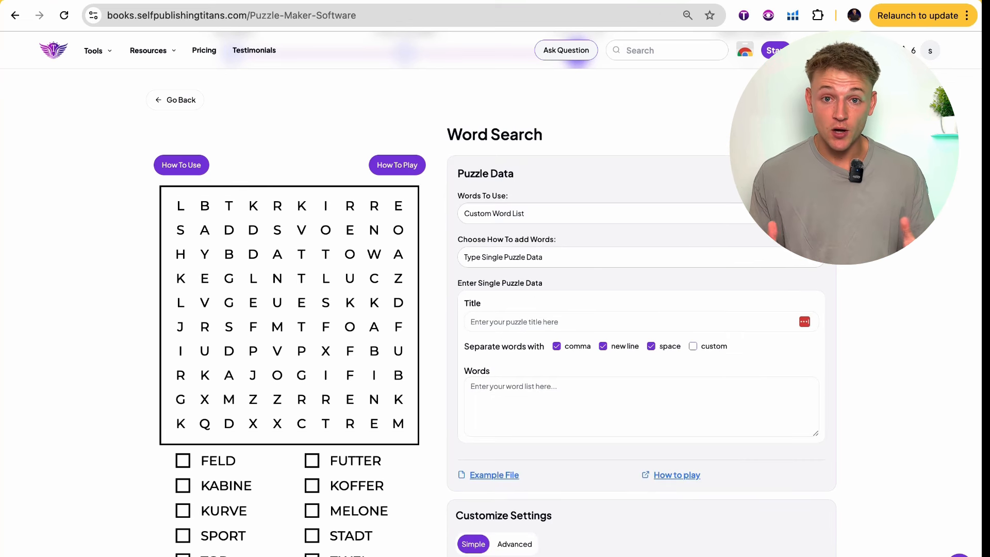
scroll(639, 310, "down", 5)
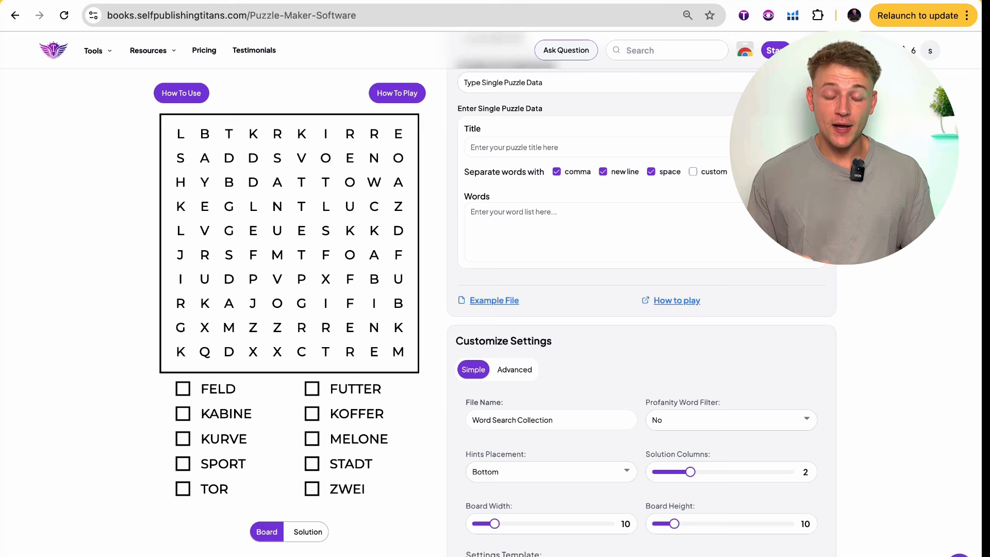
- Set the word search board width to 8 and generate a sample board
scroll(594, 337, "down", 2)
scroll(595, 338, "up", 1)
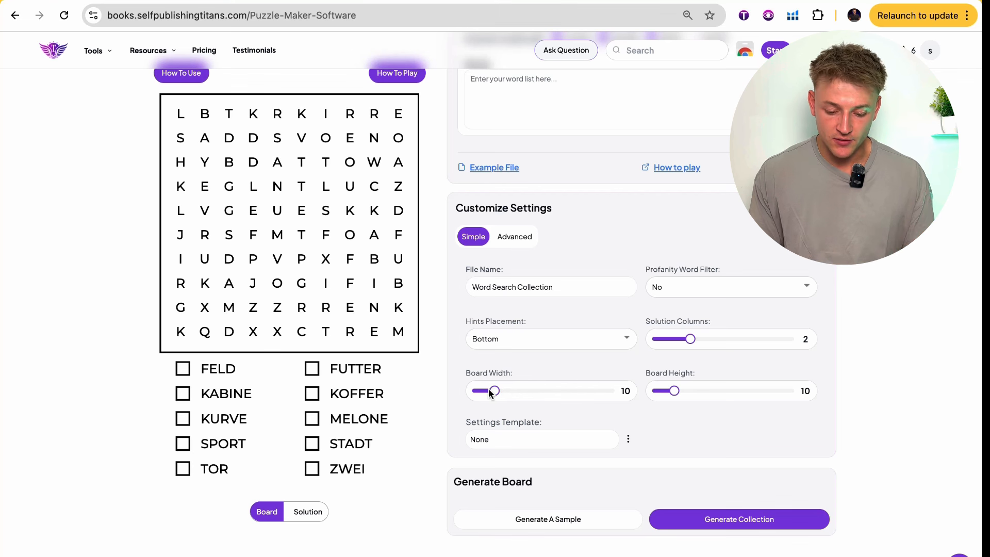
left_click_drag(493, 391, 476, 395)
left_click(513, 521)
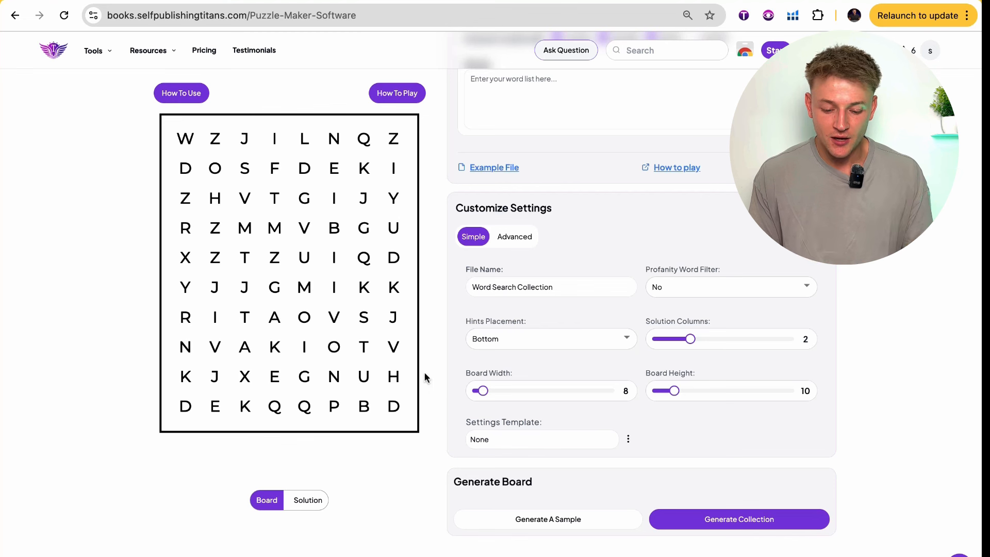
- Set the board width and board height to 15 each and generate a new sample board
left_click_drag(482, 391, 521, 394)
left_click_drag(675, 393, 703, 393)
left_click(585, 529)
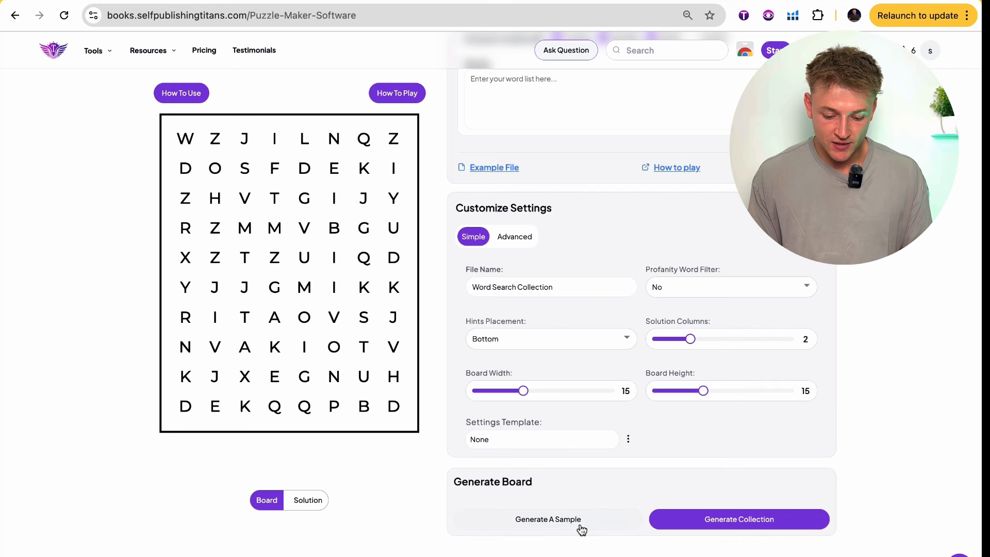
scroll(328, 277, "up", 1)
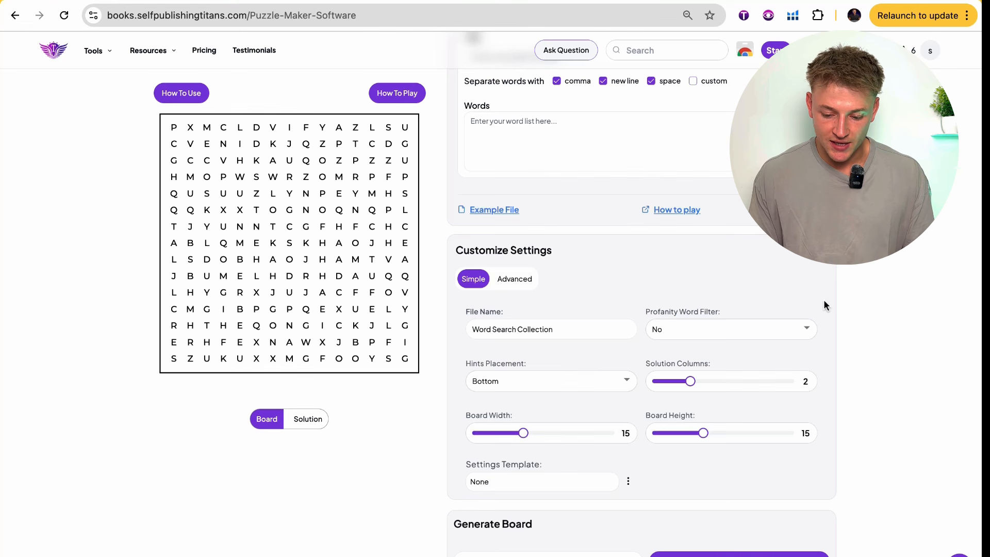
scroll(824, 299, "down", 1)
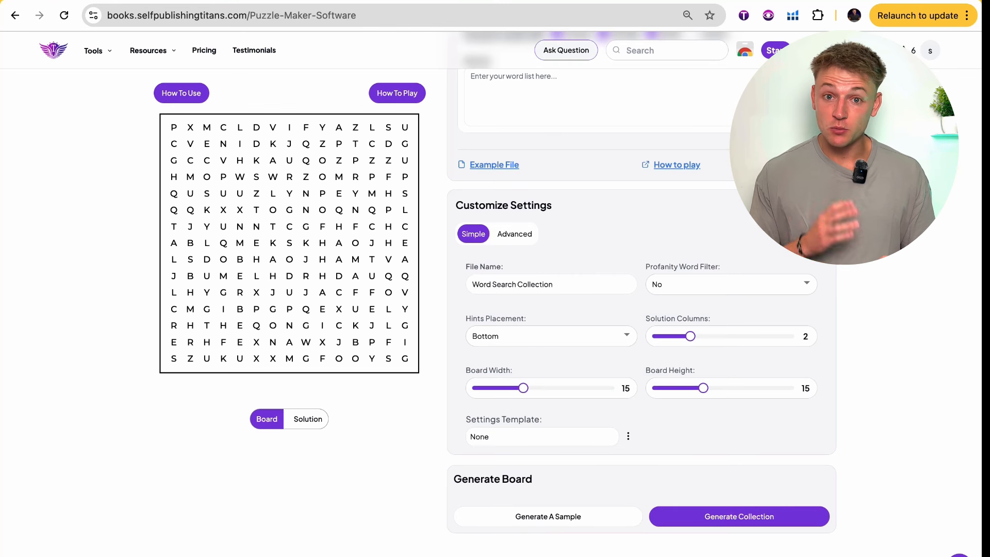
- Check the options available for the profanity word filter and leave the choice without selecting another one
left_click(737, 284)
left_click(757, 230)
left_click(720, 284)
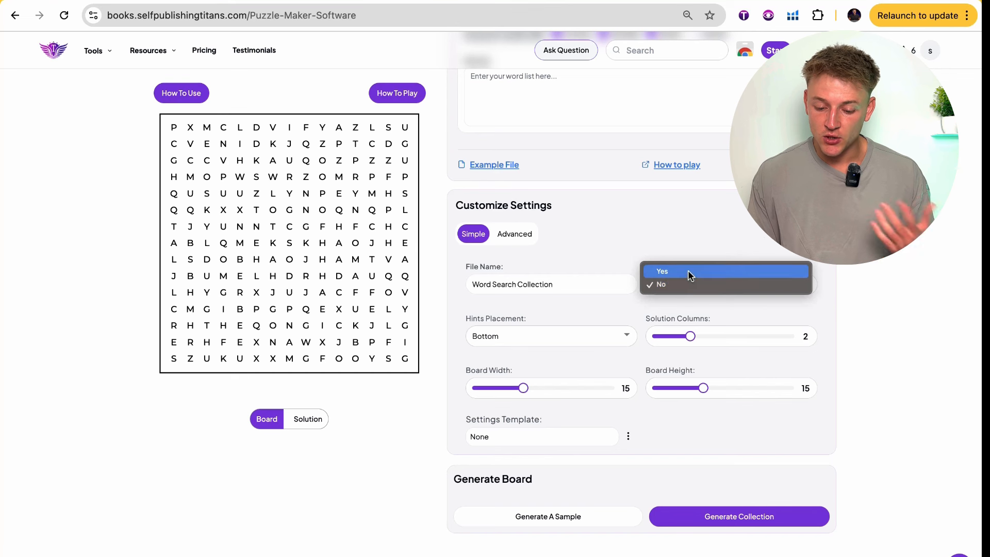
left_click(692, 250)
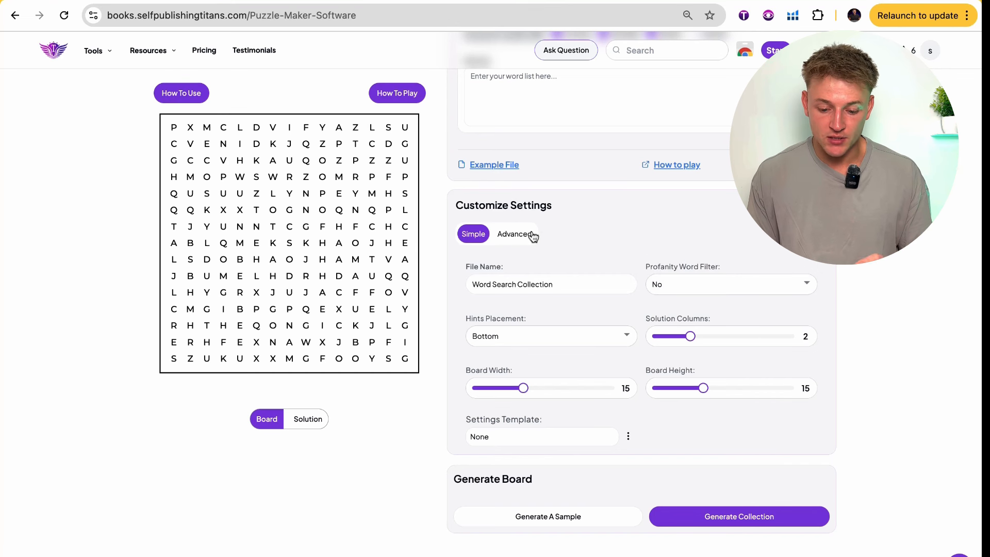
- Switch the customization to the advanced settings and set the word directions to Vertical, Horizontal and Diagonal Only
left_click(516, 233)
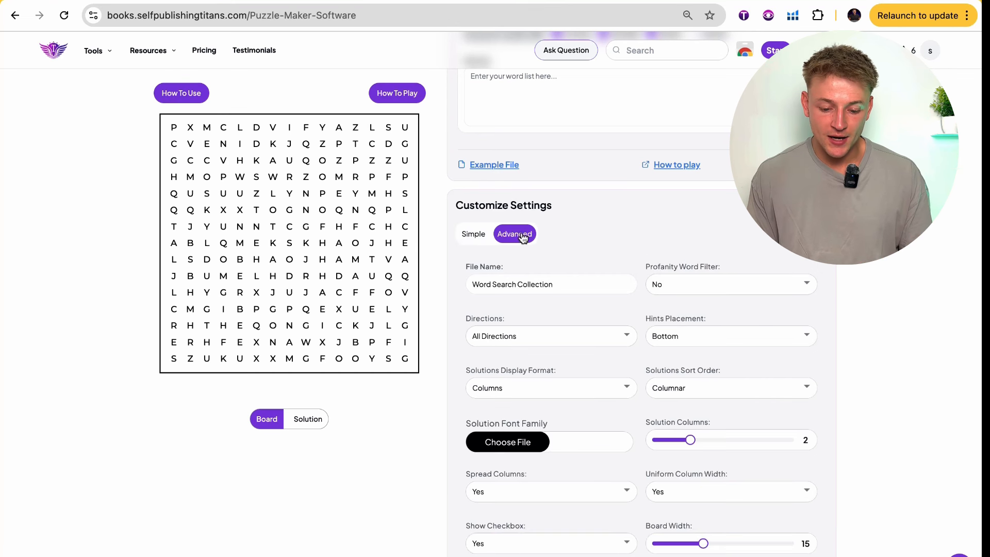
scroll(533, 236, "down", 1)
scroll(564, 261, "down", 1)
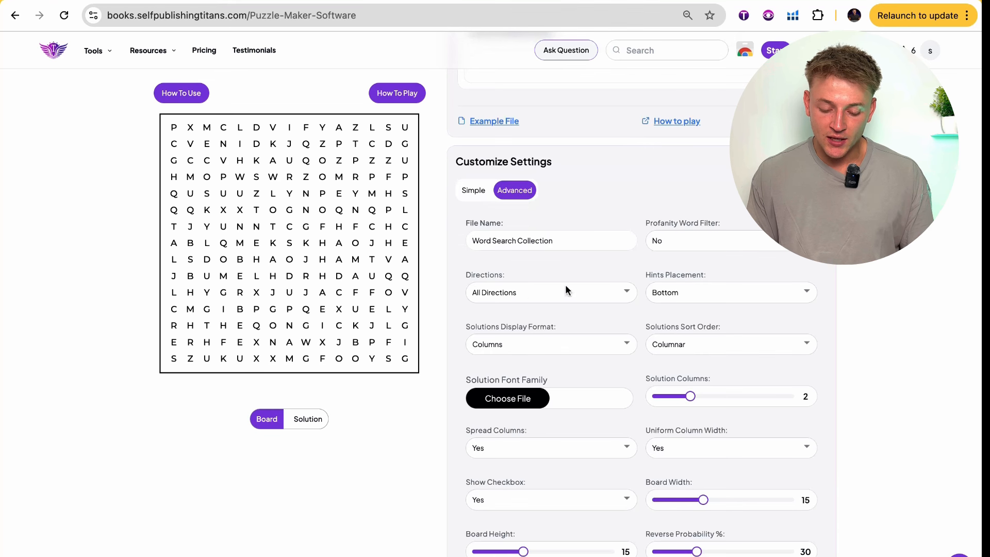
left_click(509, 287)
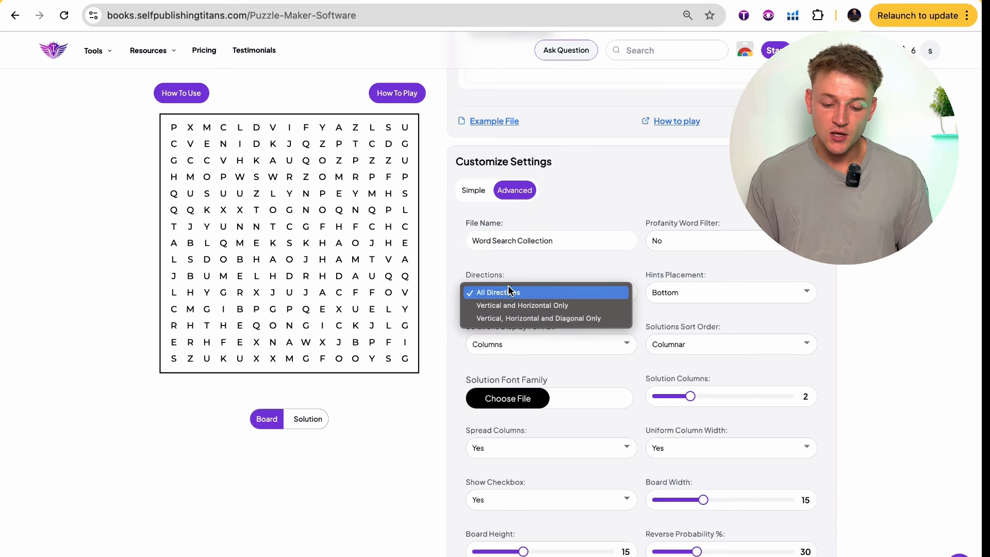
left_click(540, 320)
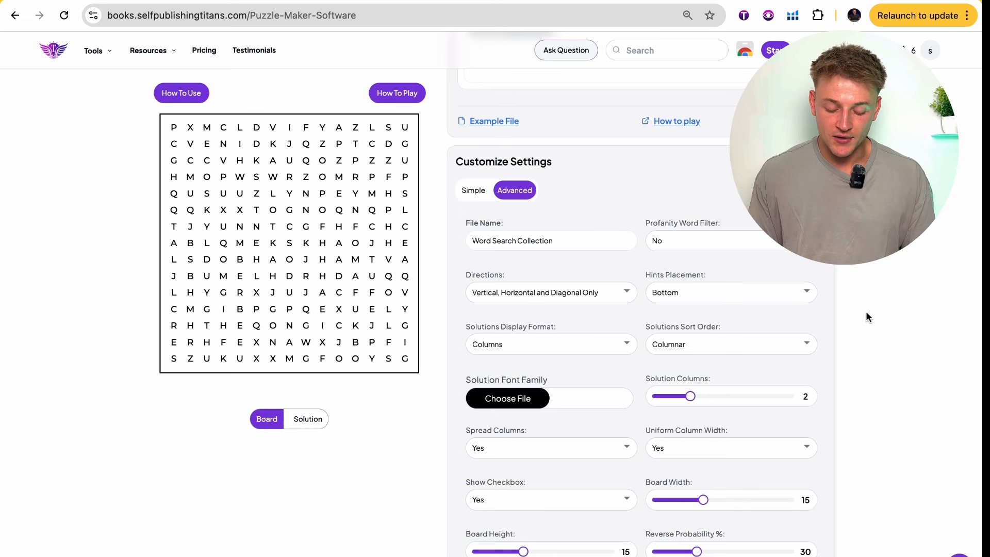
- Look through the remaining advanced settings and the available fonts, and return to the empty custom word entry field
scroll(861, 314, "down", 3)
scroll(830, 336, "down", 3)
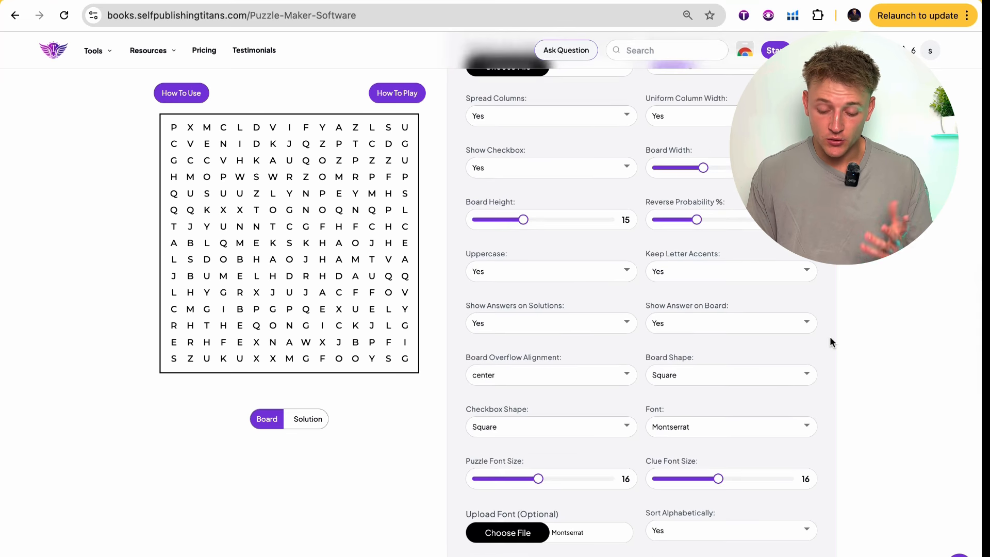
scroll(748, 360, "down", 2)
left_click(744, 358)
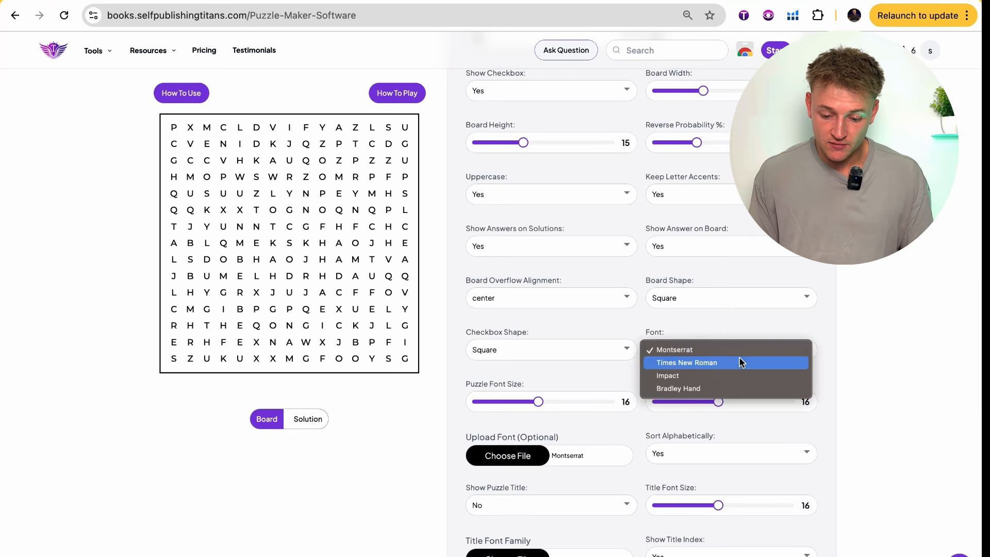
left_click(854, 370)
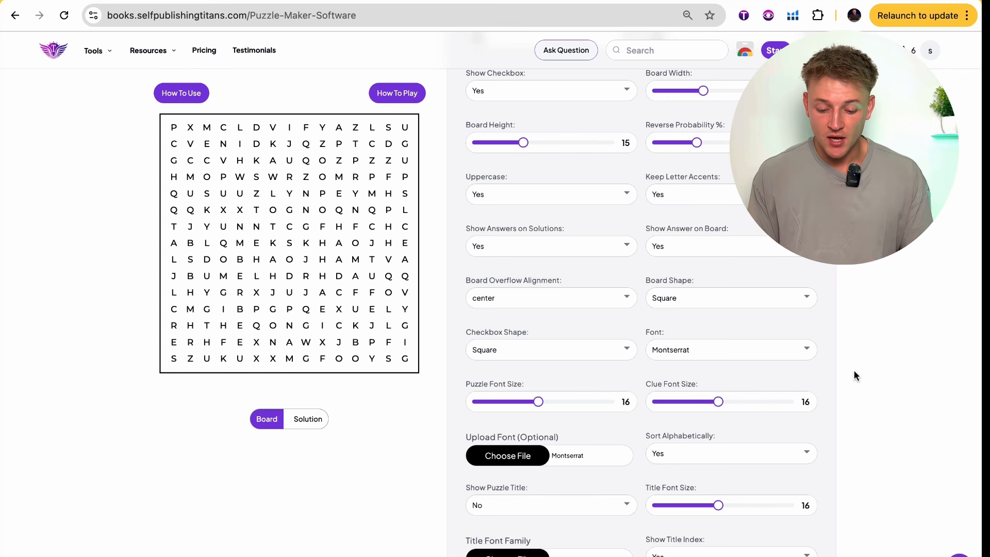
scroll(854, 370, "up", 10)
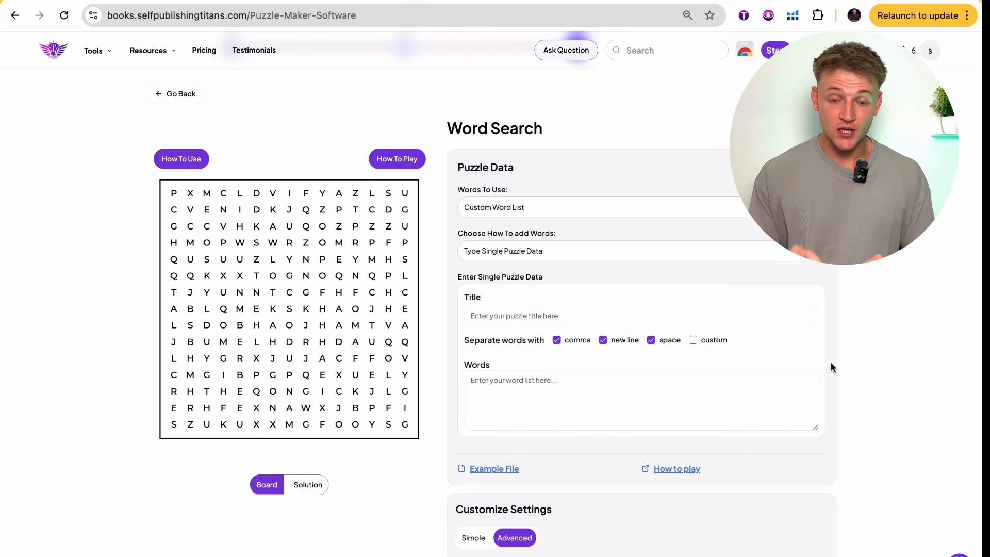
left_click(560, 397)
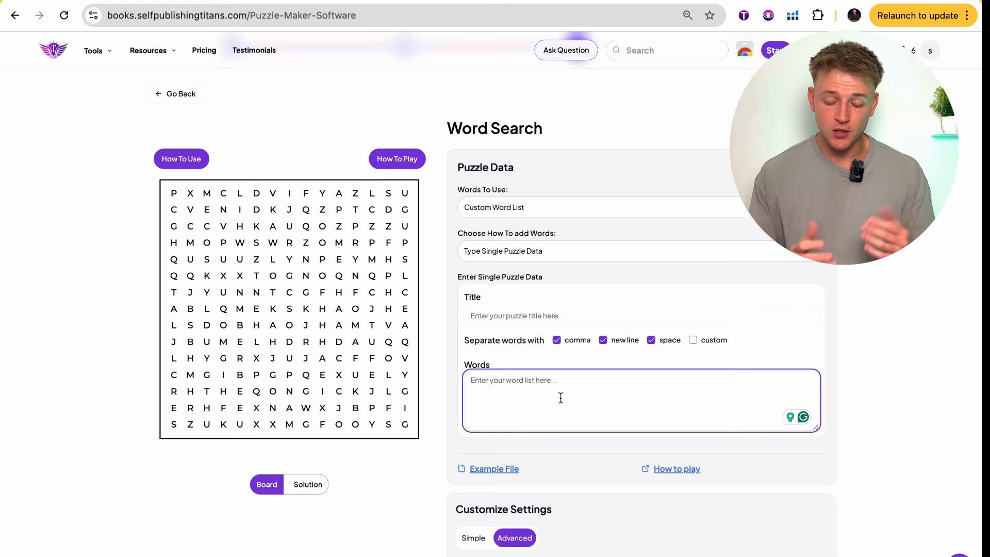
left_click(912, 314)
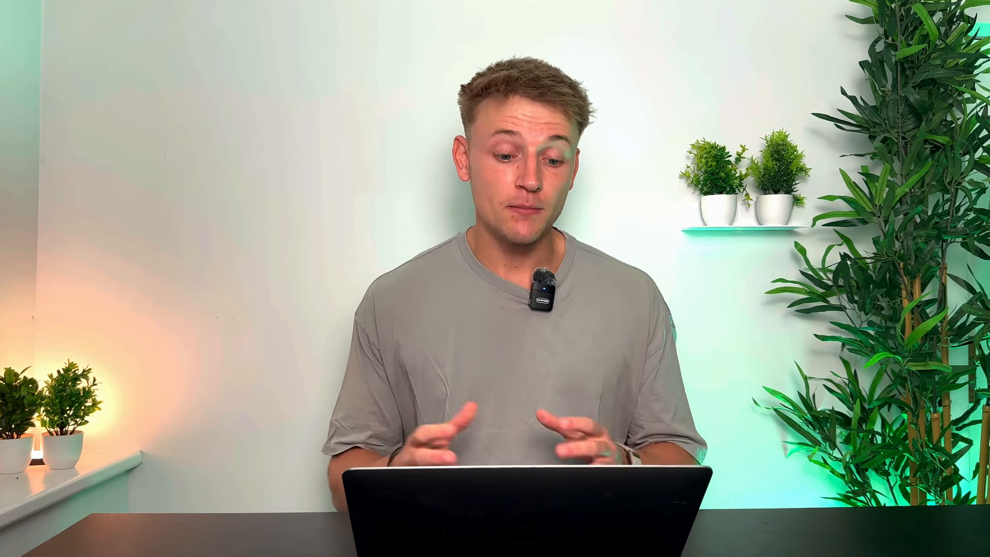
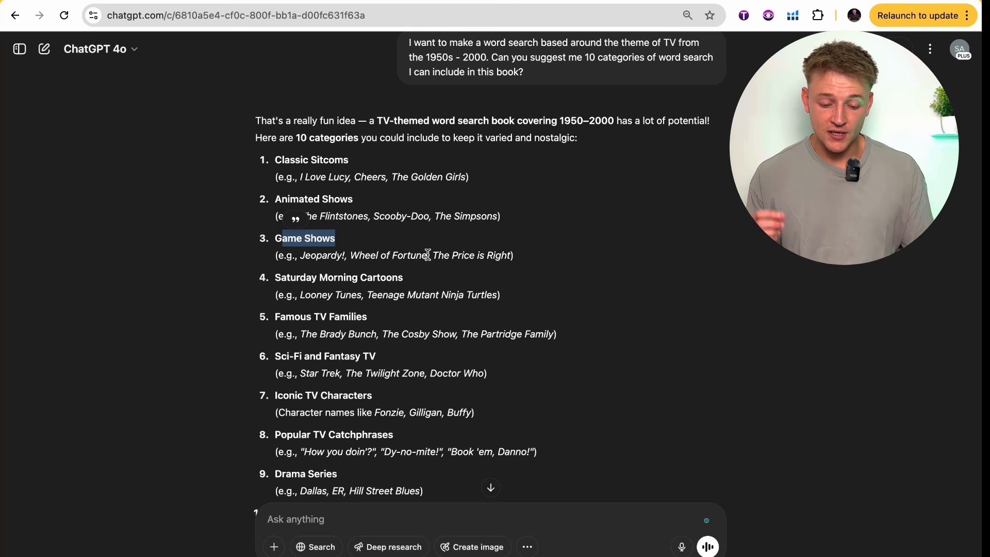
- In the ChatGPT conversation, review the suggested TV categories and the prompt asking for 12 Classic Sitcoms words of at most 12 characters
left_click(620, 292)
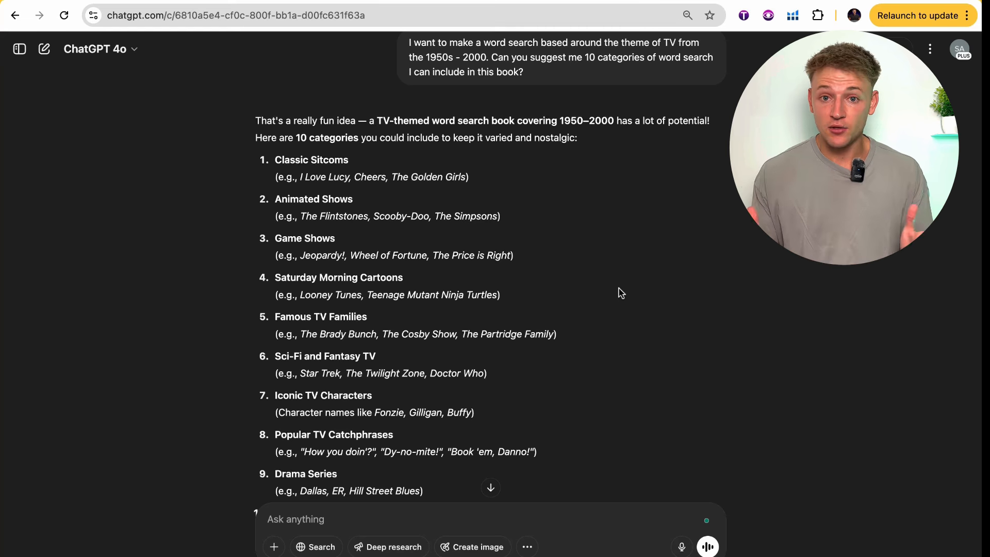
scroll(621, 292, "down", 3)
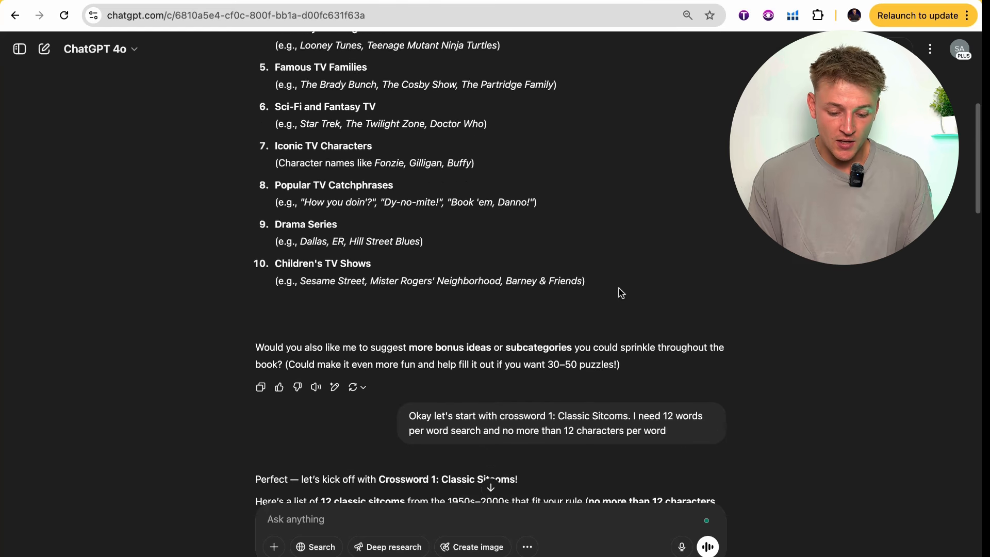
left_click_drag(423, 328, 623, 331)
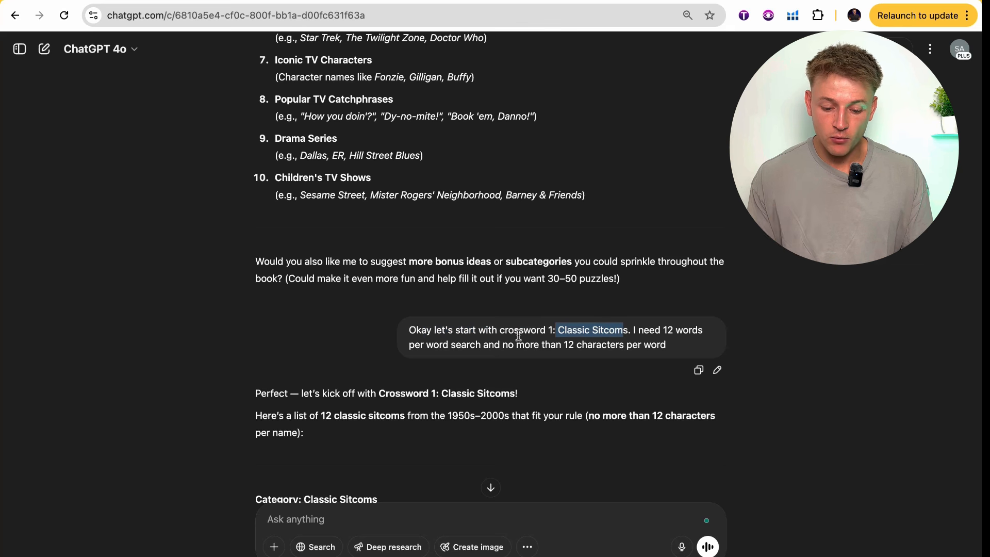
left_click(447, 344)
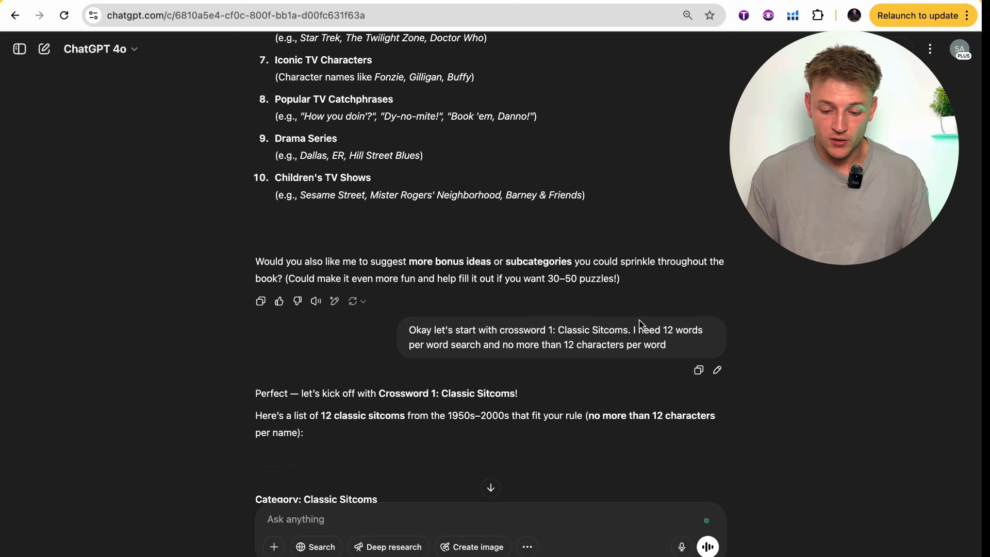
left_click_drag(630, 328, 691, 330)
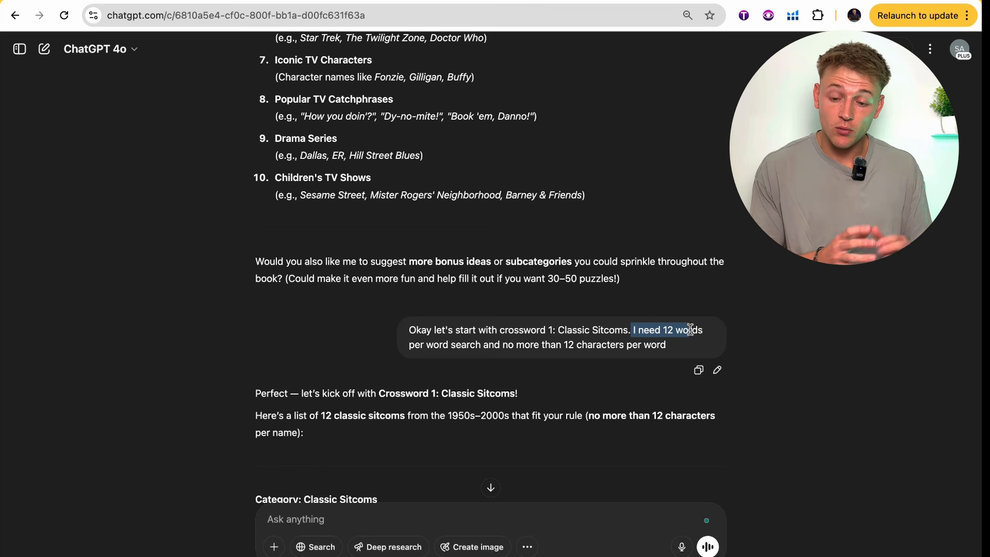
left_click(647, 332)
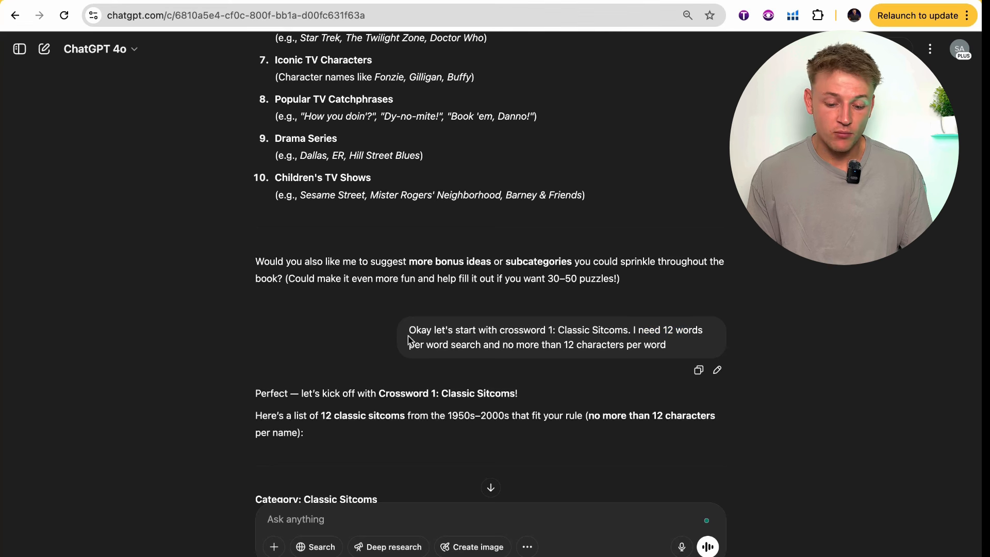
left_click_drag(497, 346, 632, 347)
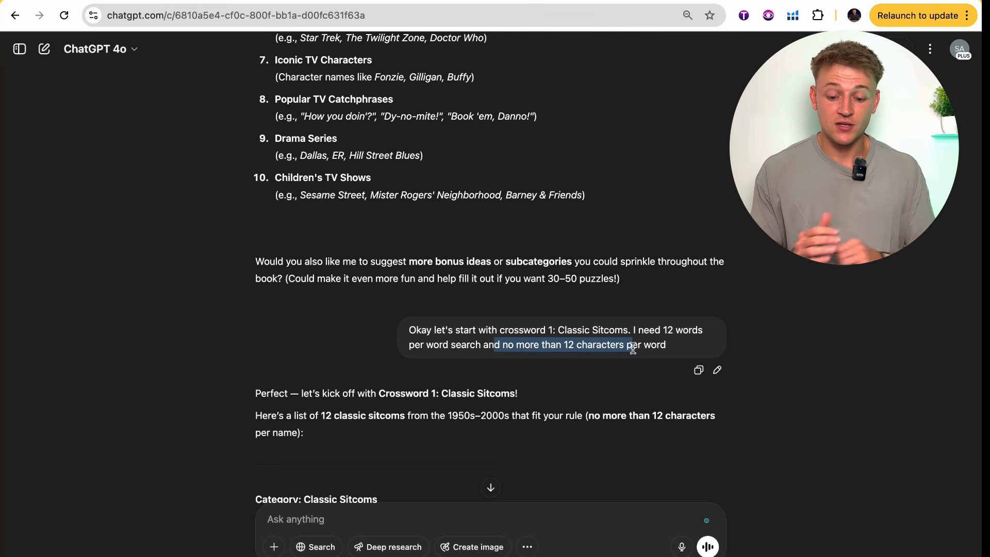
- Copy the Classic Sitcoms list, Cheers through Benson, from ChatGPT and paste it into the Self Publishing Titans puzzle's custom words
scroll(633, 348, "down", 2)
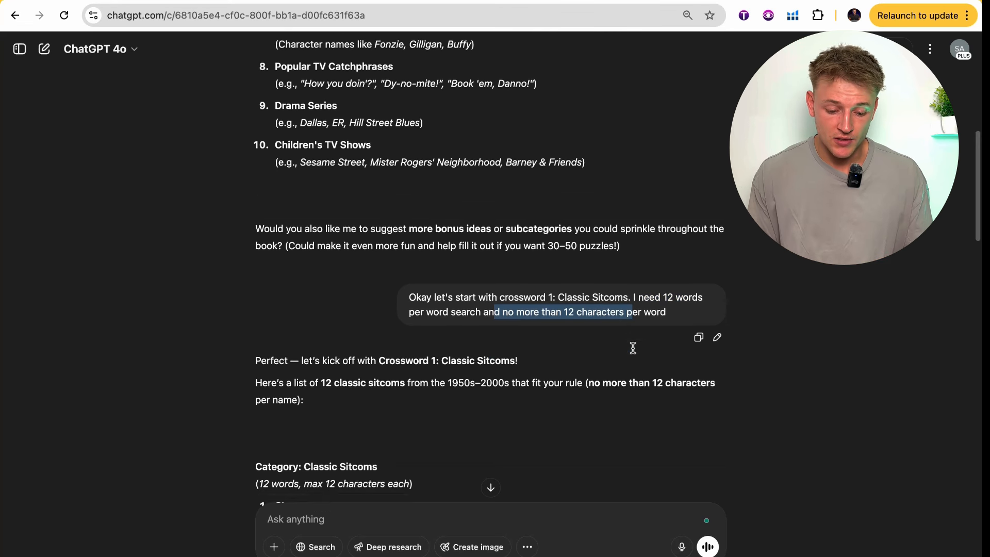
scroll(634, 358, "down", 6)
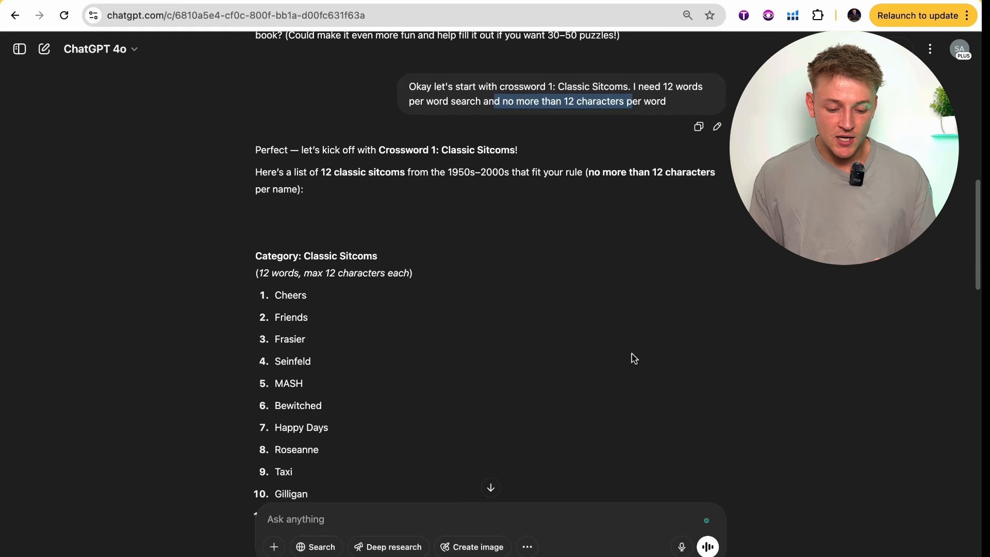
left_click_drag(256, 122, 392, 124)
left_click(408, 163)
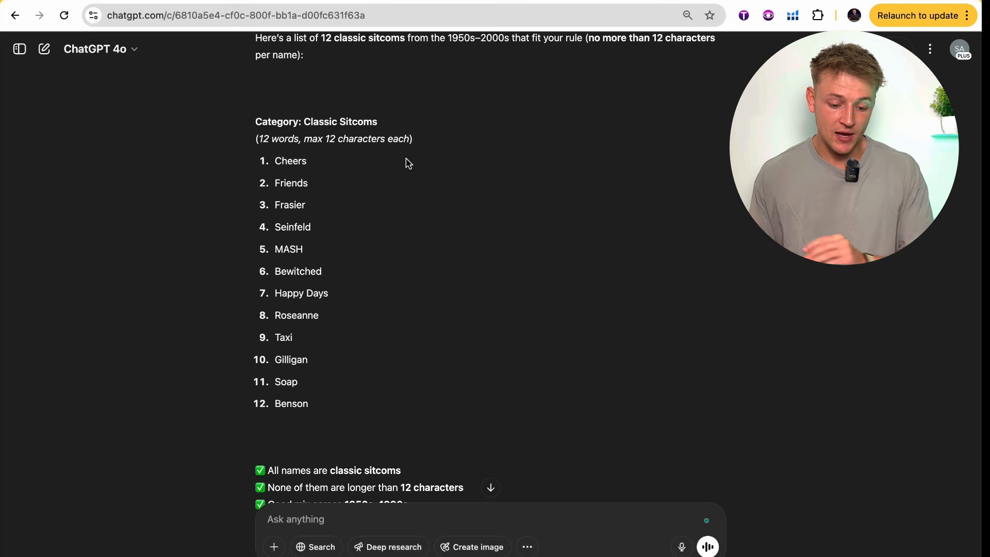
left_click_drag(314, 394, 277, 161)
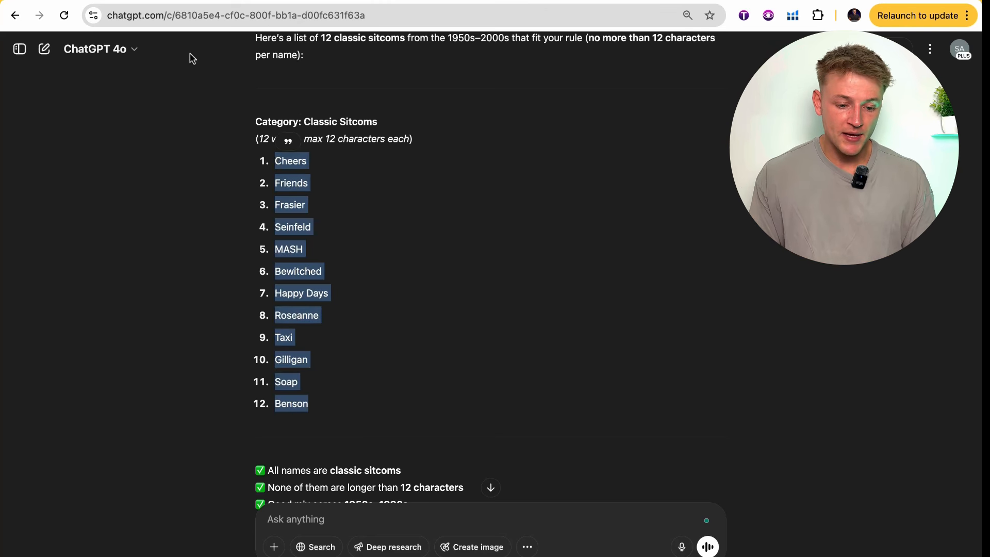
left_click(162, 0)
scroll(711, 331, "up", 7)
left_click(516, 443)
key("ctrl+v")
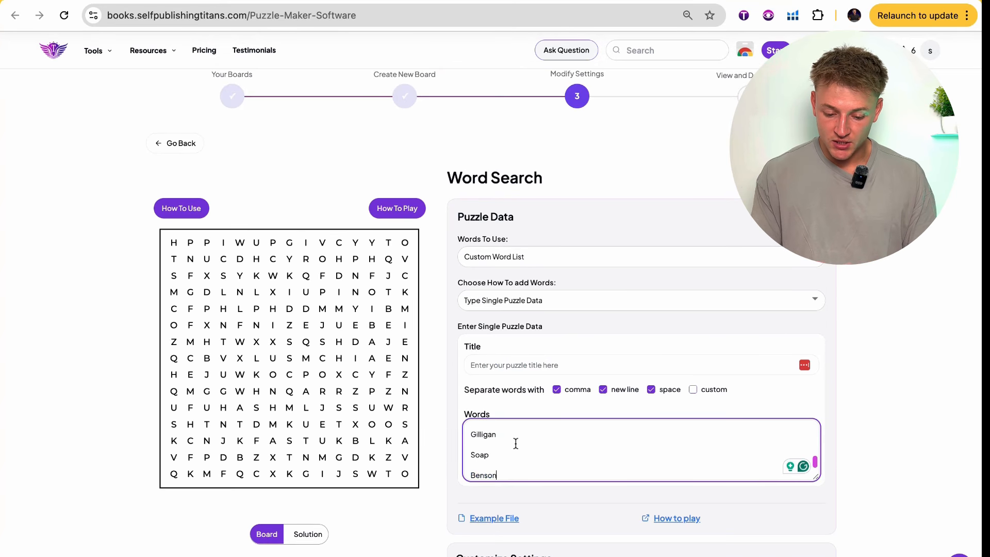
- Remove the space in the "Happy Days" entry of the custom word list so it reads "HappyDays"
scroll(515, 443, "up", 2)
left_click(497, 443)
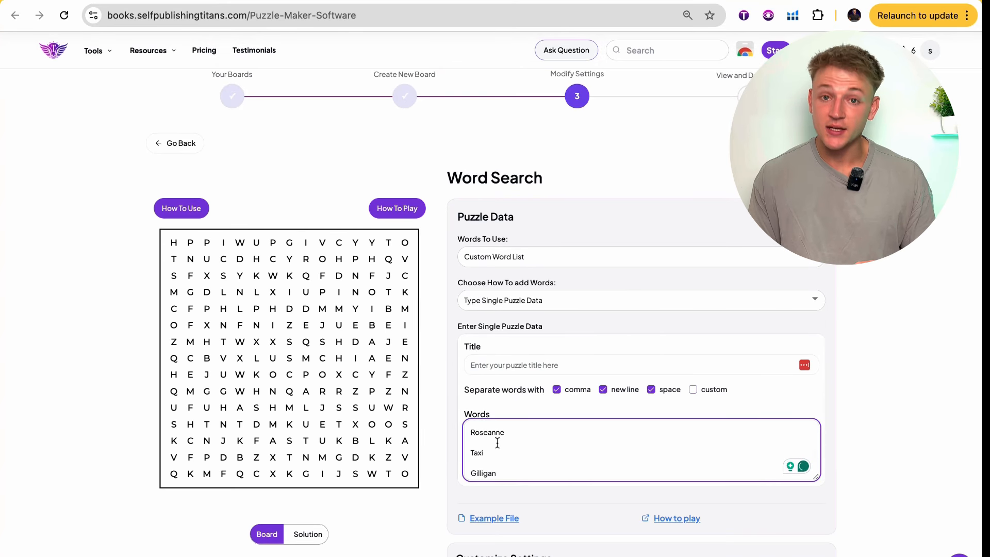
scroll(497, 443, "up", 2)
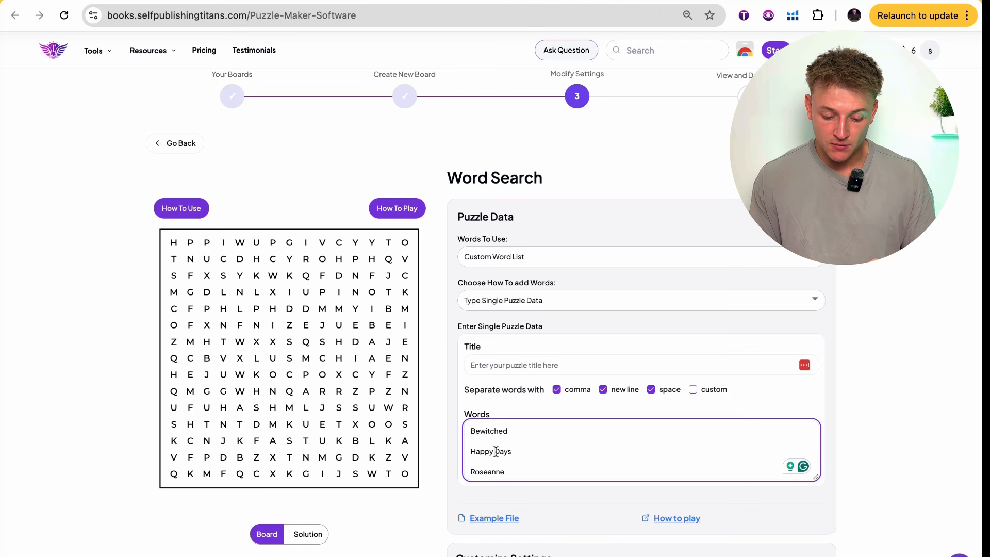
left_click_drag(526, 451, 453, 454)
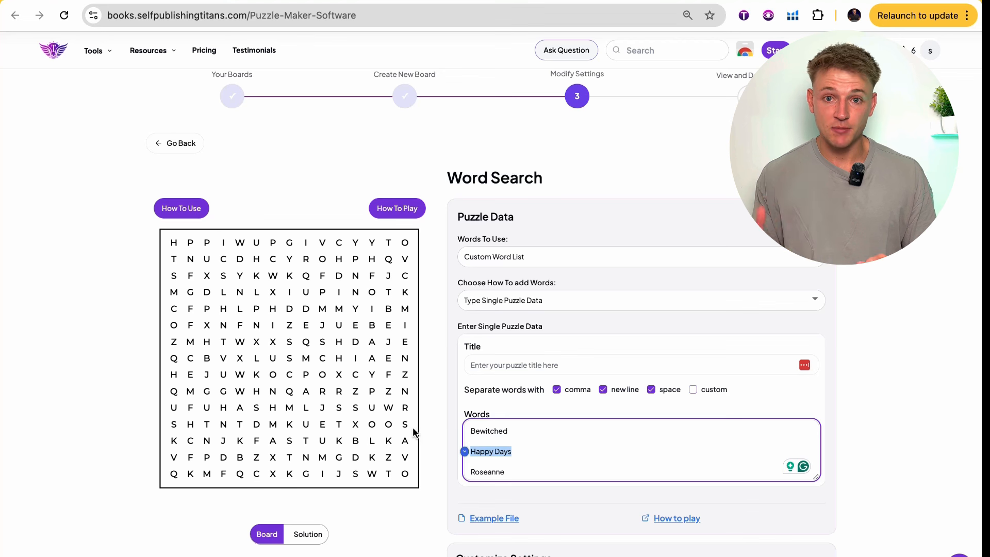
left_click(495, 452)
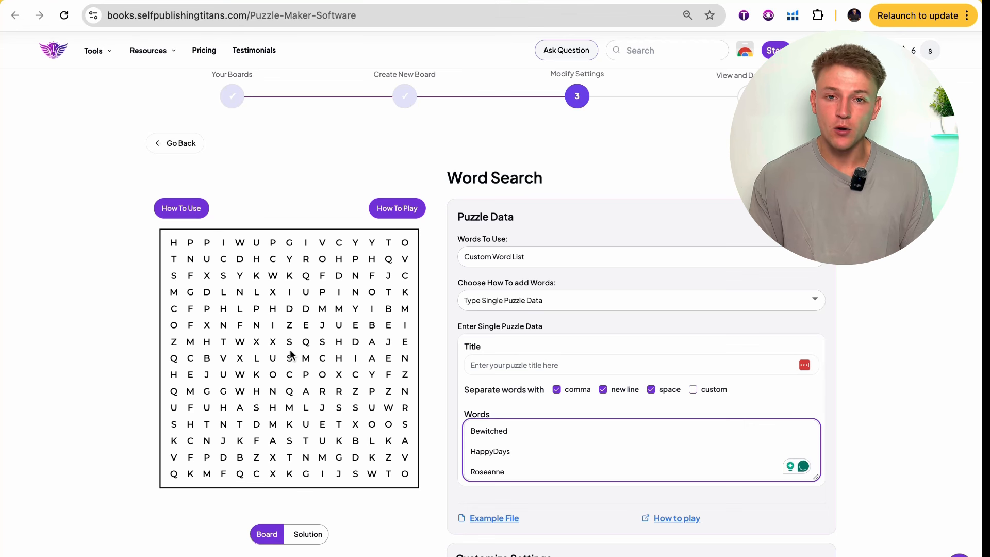
left_click(907, 317)
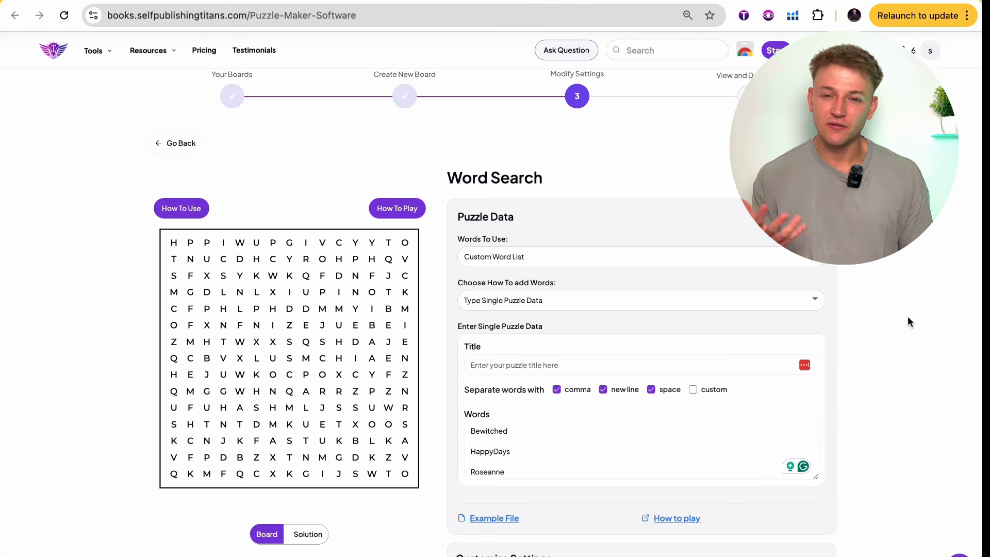
- Generate a sample board from the custom sitcom words, then check its solution view and return to the board view
scroll(908, 315, "down", 2)
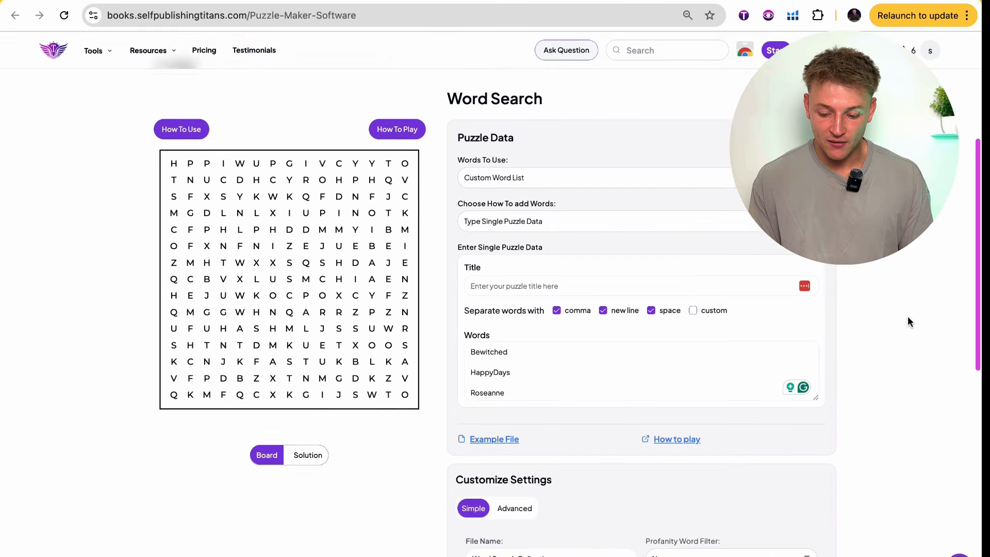
scroll(852, 335, "down", 1)
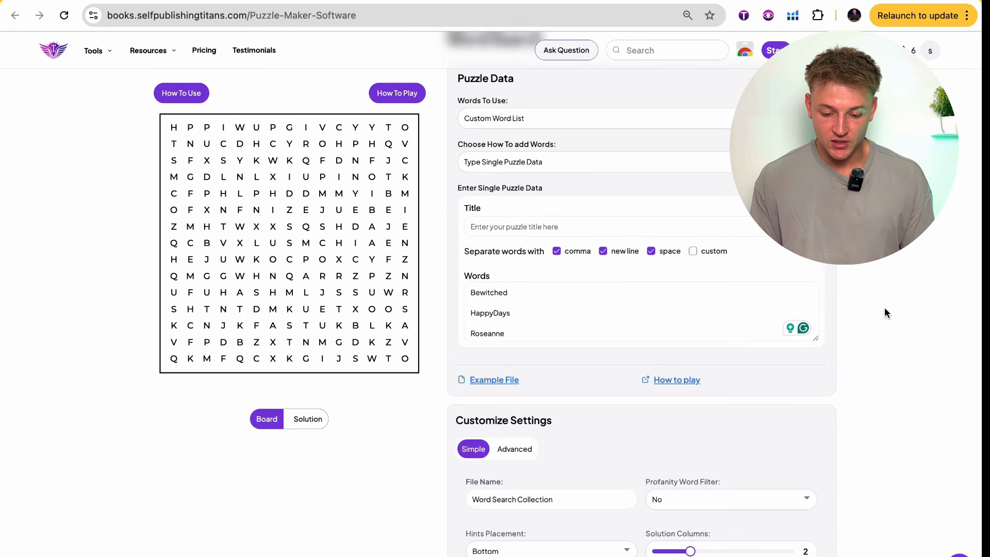
scroll(885, 312, "down", 8)
scroll(884, 307, "up", 2)
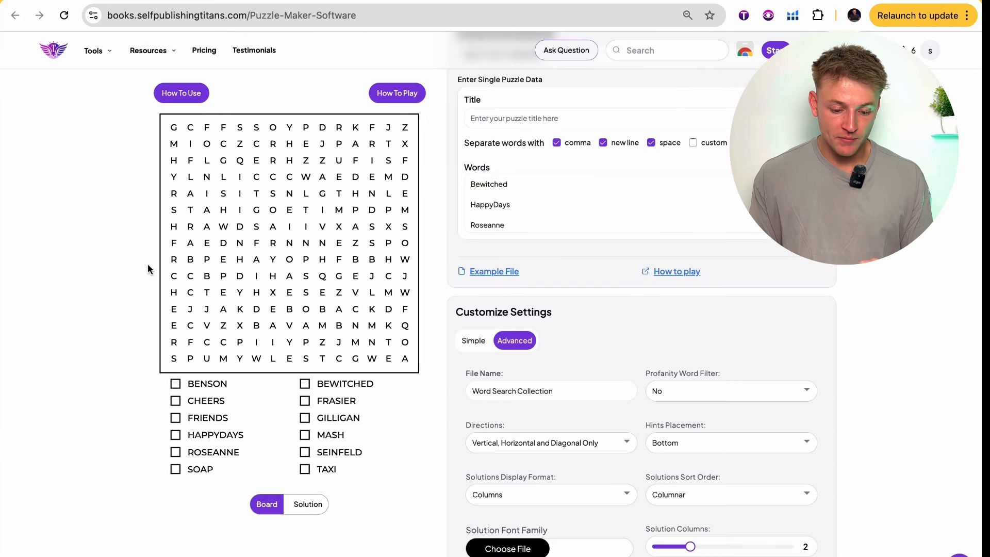
left_click(319, 501)
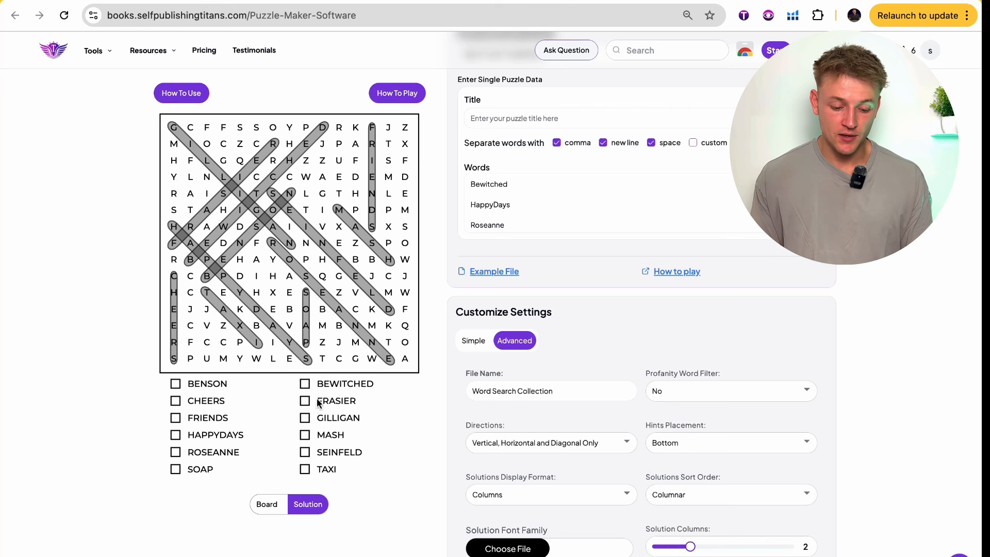
left_click(267, 504)
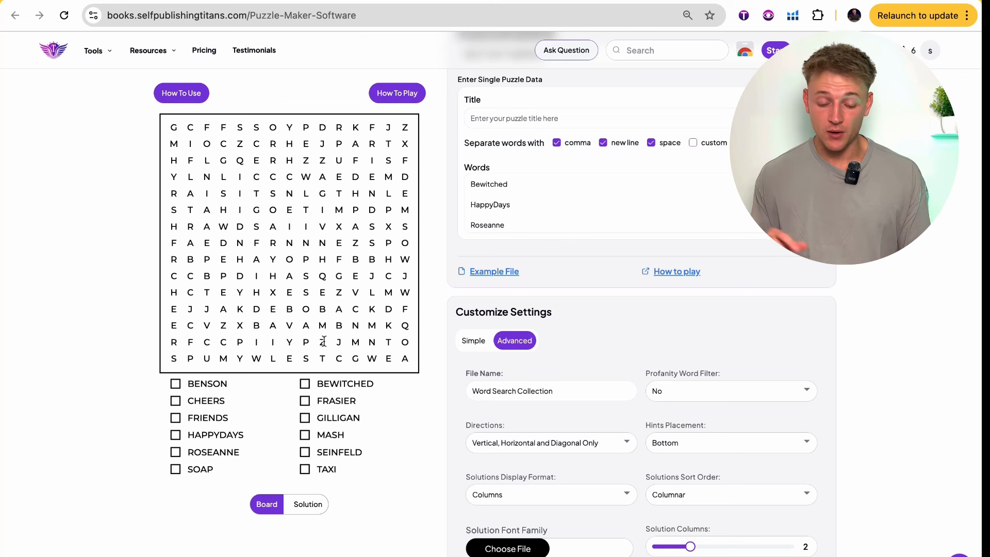
- Generate the word search collection and download its boards and solutions at 300 DPI
scroll(852, 267, "down", 20)
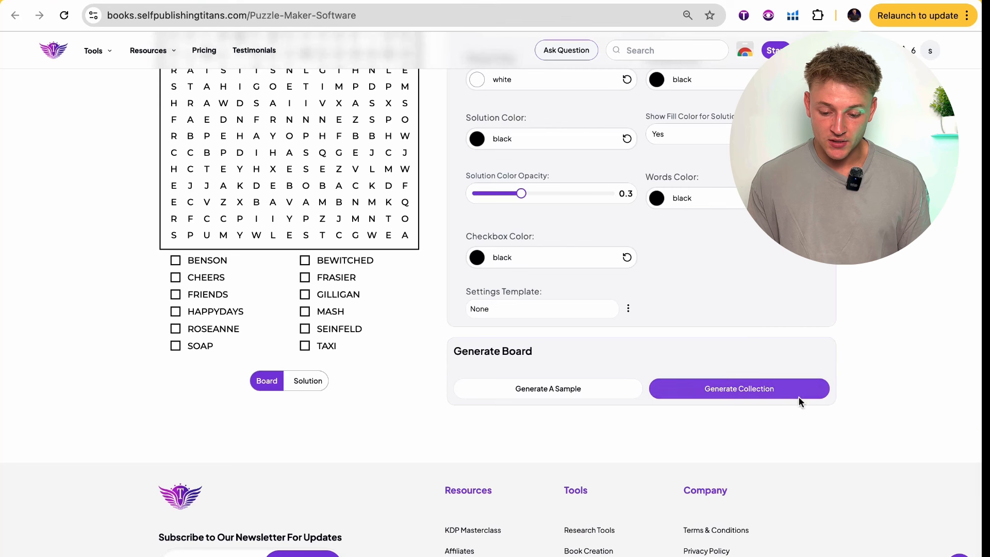
left_click(781, 397)
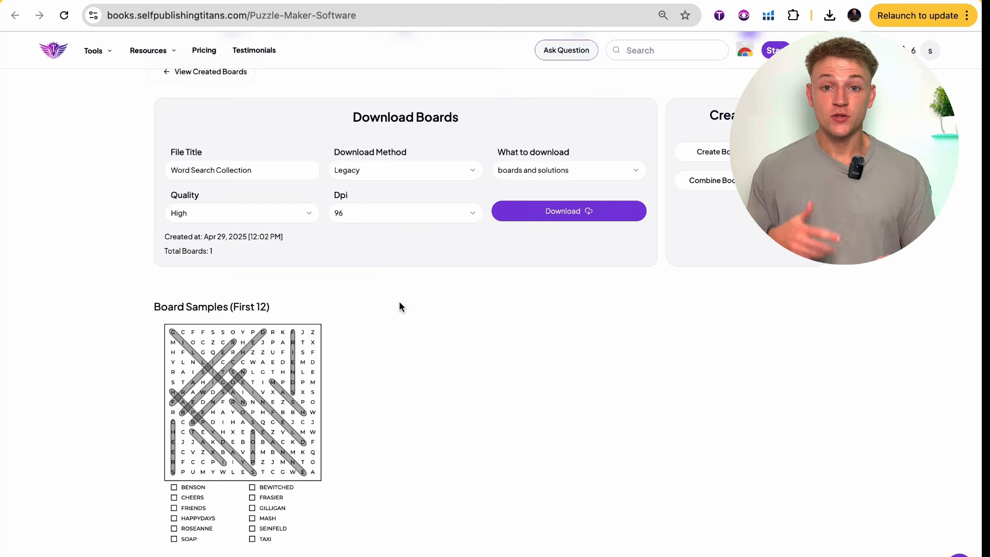
left_click(379, 215)
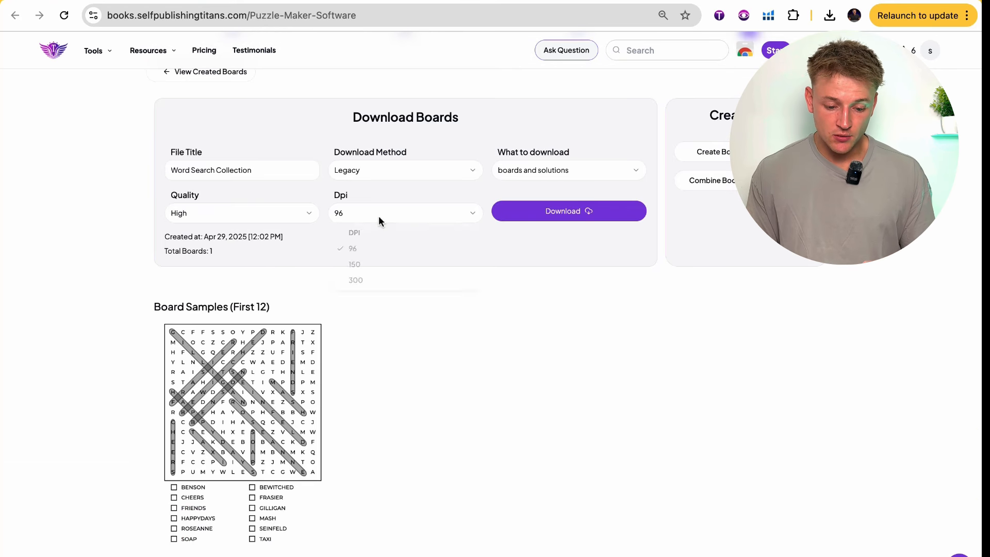
left_click(364, 285)
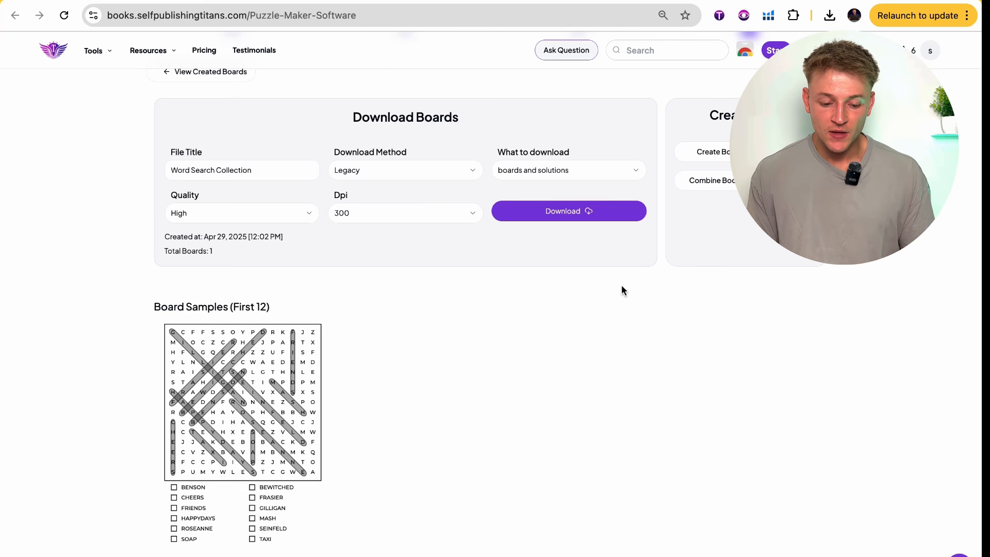
left_click(590, 219)
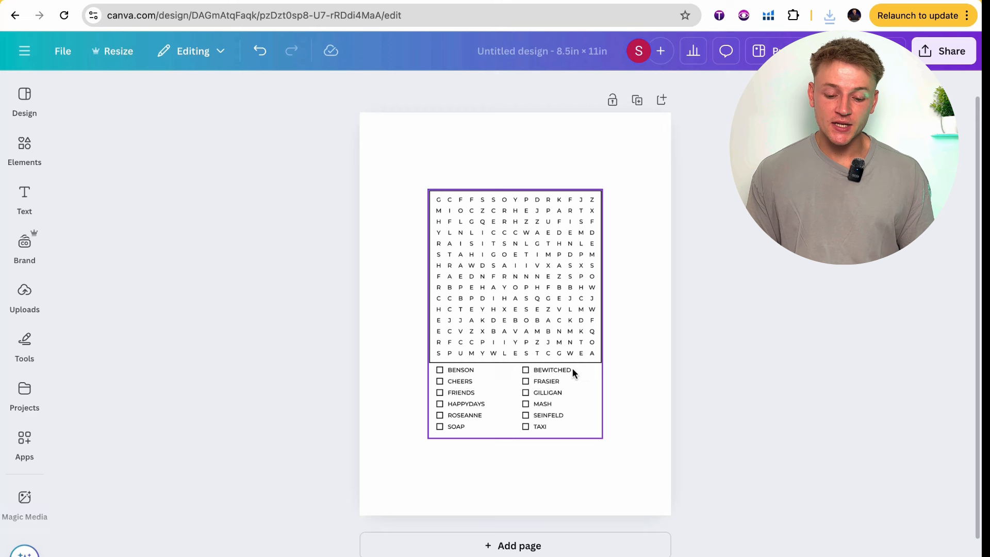
- In the 8.5 x 11 in Canva design, enlarge the word search image to nearly fill the page and centre it horizontally
left_click(573, 370)
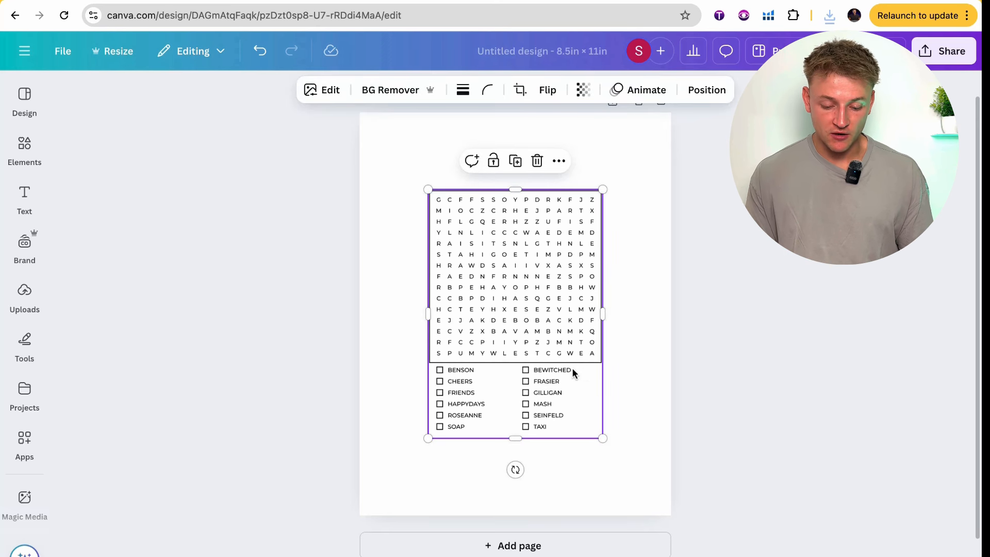
left_click_drag(543, 367, 497, 313)
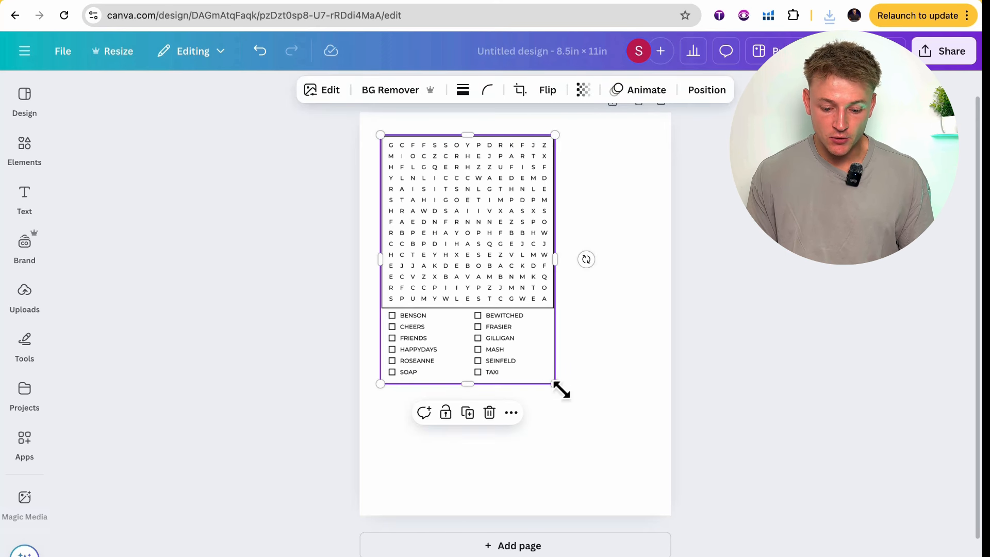
left_click_drag(563, 391, 648, 513)
left_click_drag(588, 446, 592, 444)
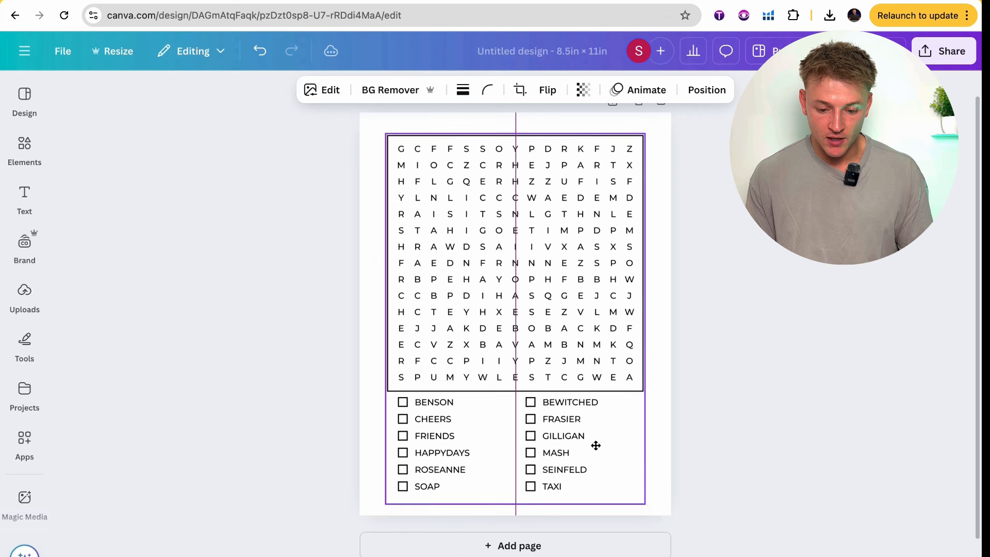
left_click(714, 446)
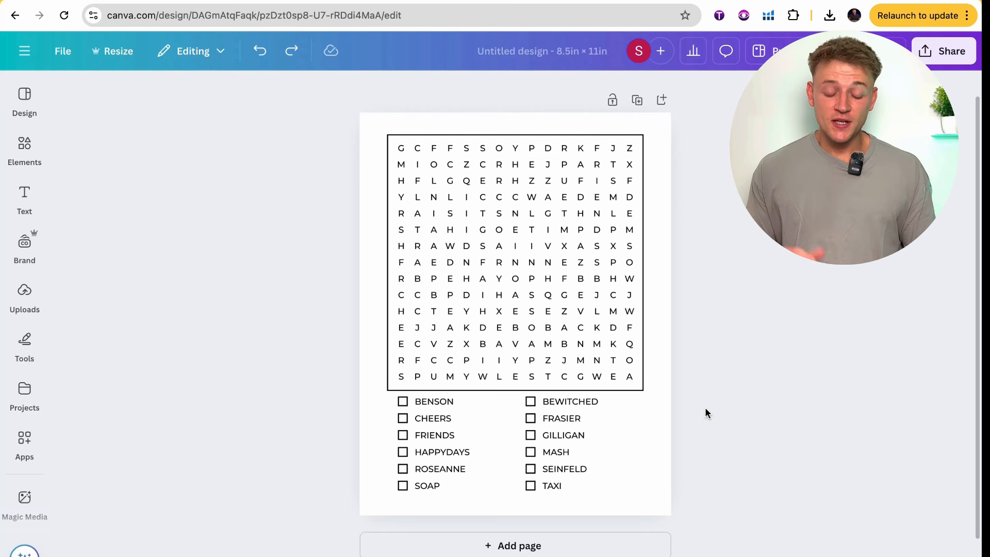
- Crop the word list off the bottom of the puzzle image and scale the remaining letter grid down slightly
left_click(547, 468)
left_click_drag(526, 507, 535, 401)
left_click(660, 391)
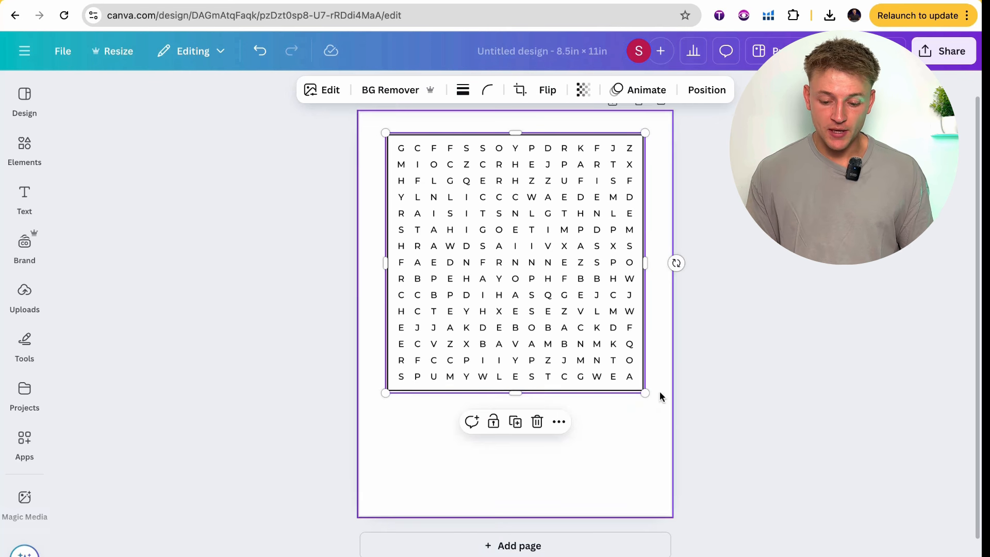
left_click(728, 382)
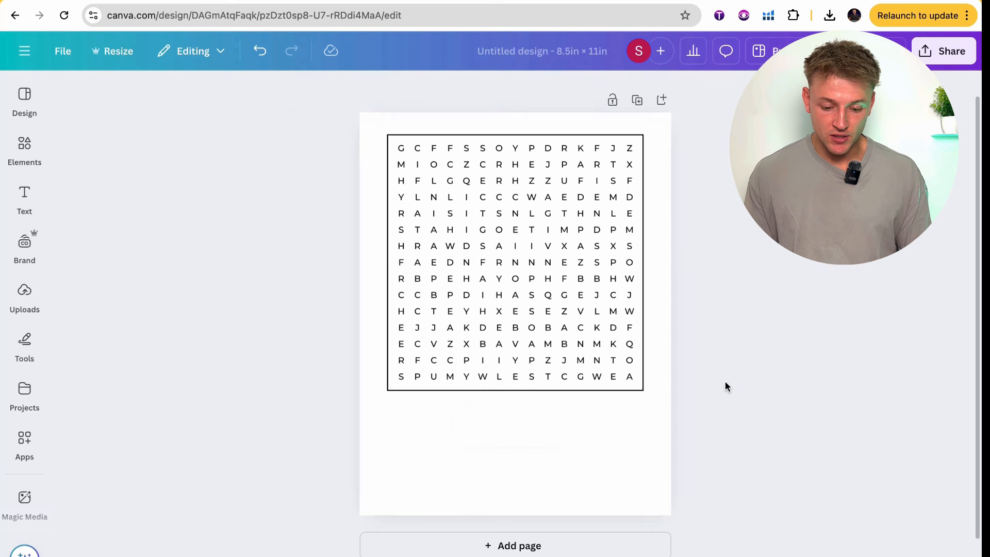
left_click_drag(537, 291, 537, 303)
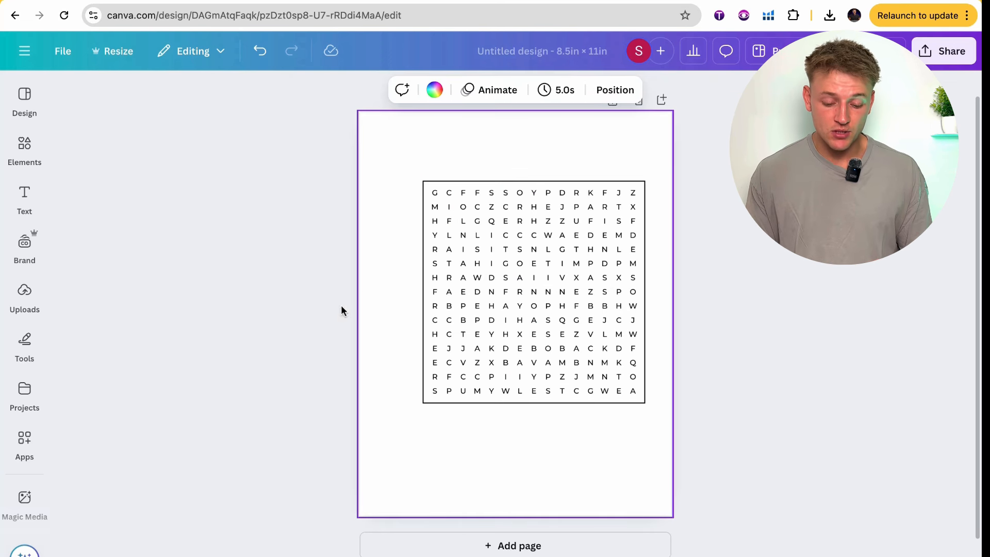
left_click(340, 308)
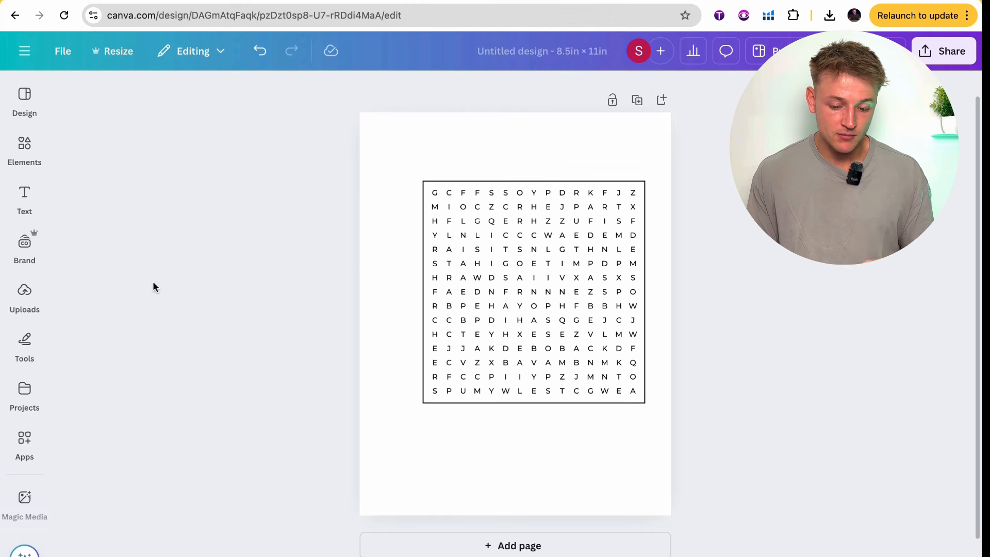
- Add a square shape and stretch it into a tall rectangle centred on the page with an even margin around it
left_click(27, 147)
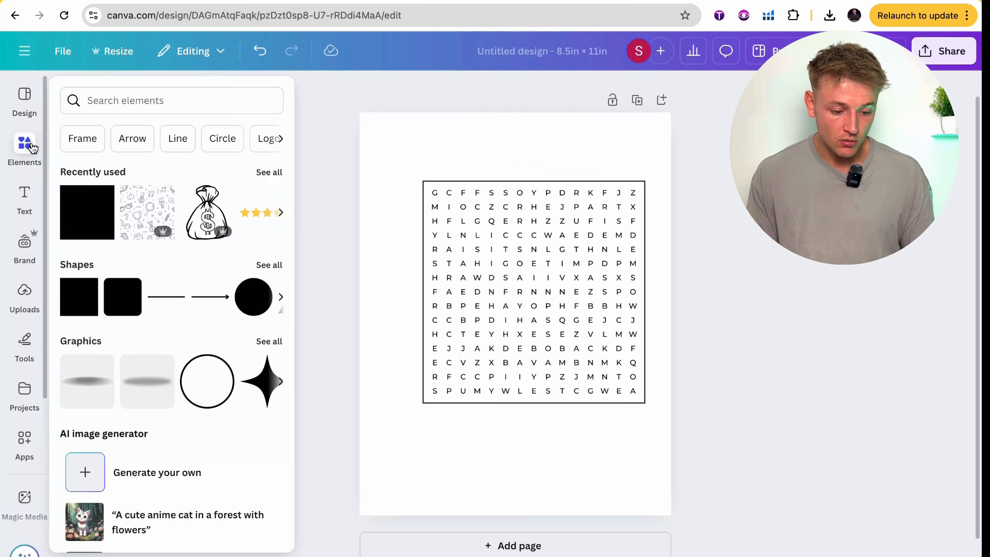
left_click(79, 309)
left_click(479, 431)
left_click(517, 327)
left_click_drag(517, 327, 440, 496)
left_click_drag(485, 319, 645, 316)
left_click(759, 338)
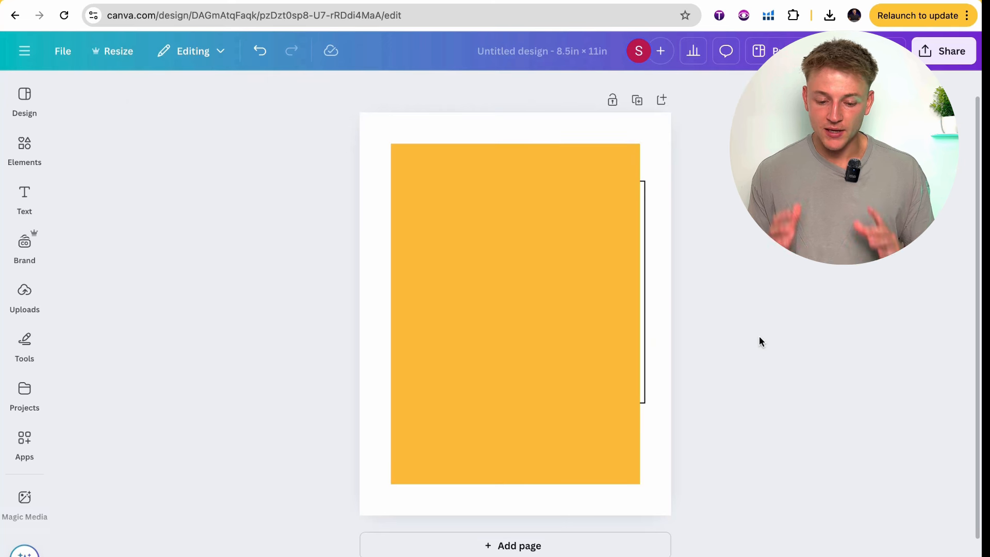
left_click_drag(567, 358, 571, 361)
left_click(799, 333)
- Fill the tall rectangle with white and give it a solid black border of weight 5
left_click(534, 296)
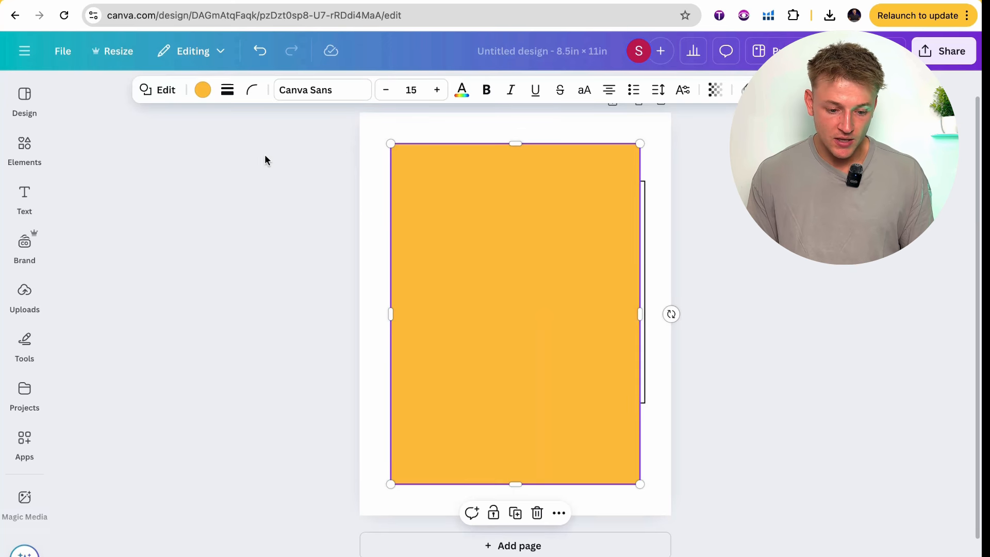
left_click(203, 98)
left_click(227, 235)
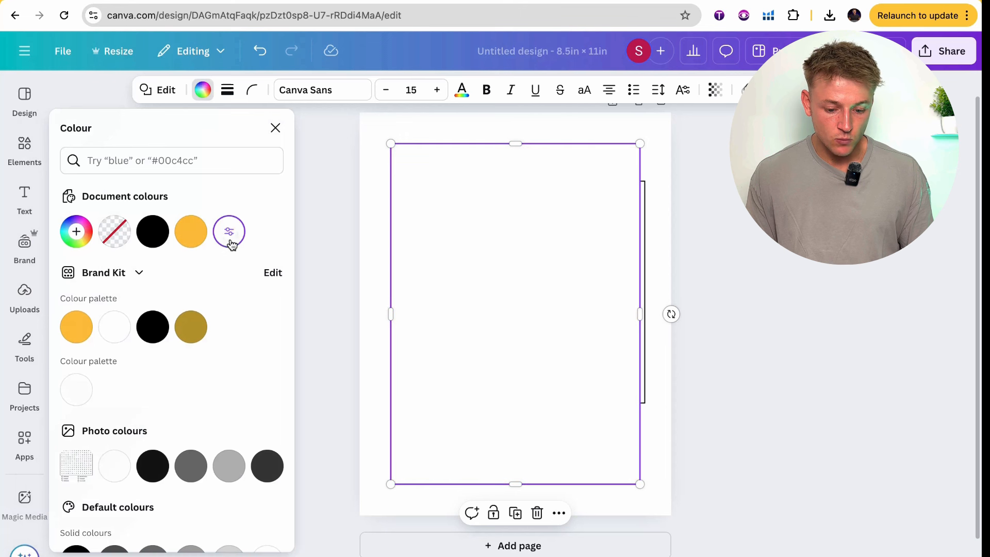
left_click(227, 90)
left_click_drag(145, 180, 148, 179)
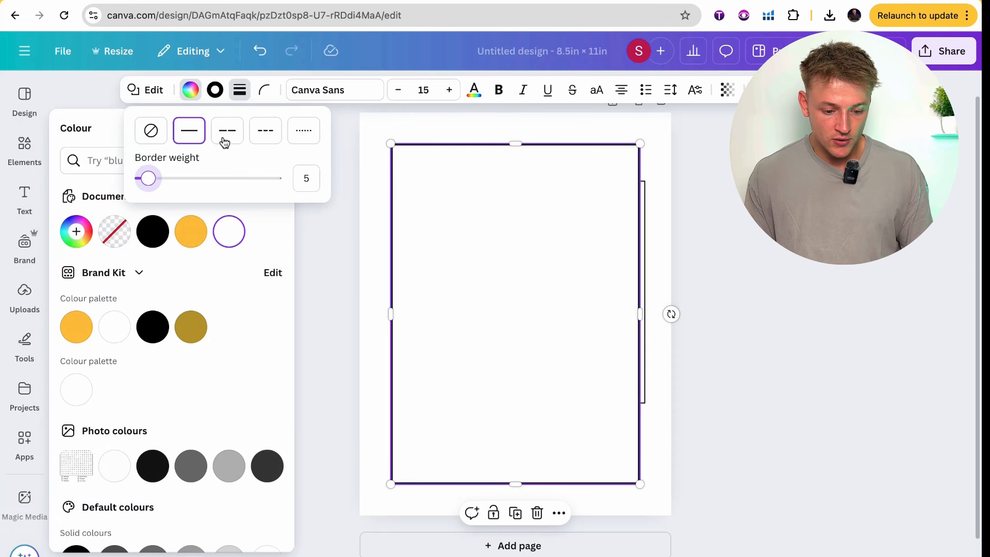
left_click(264, 91)
left_click_drag(196, 146, 192, 147)
key("Escape")
key("Escape")
key("Escape")
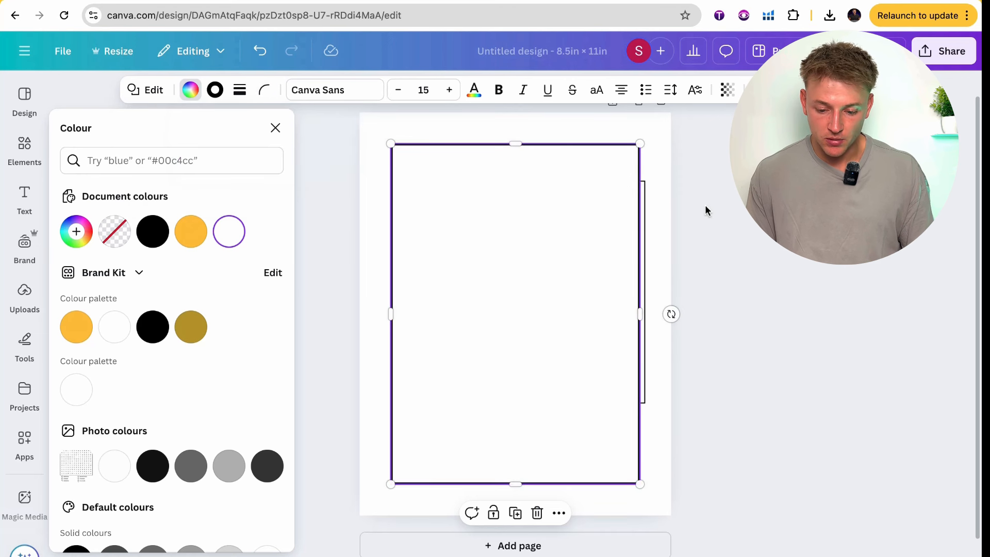
- Send the bordered rectangle behind the letter grid and centre the grid in the upper part of the frame
left_click(613, 280)
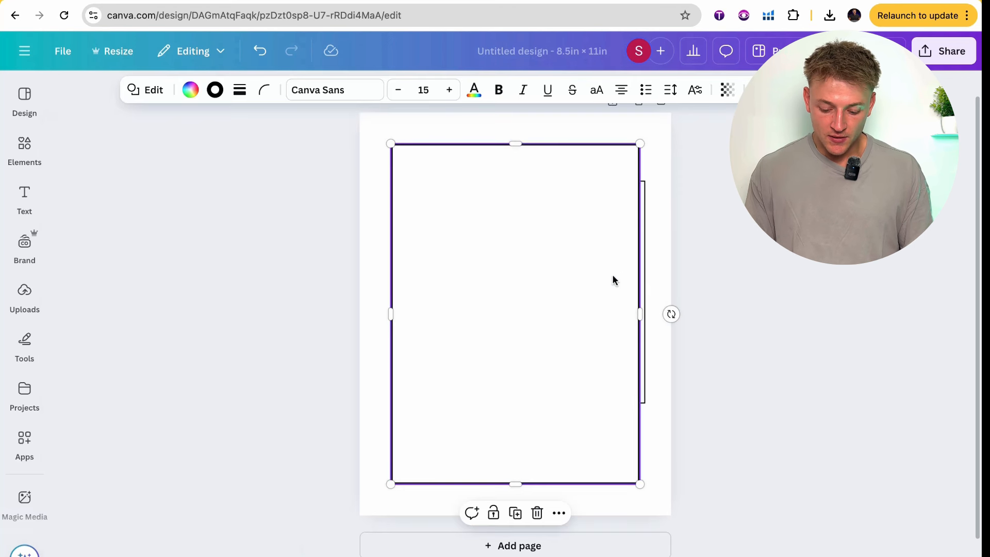
key("super+[")
left_click(775, 302)
left_click_drag(583, 308, 563, 287)
key("super+z")
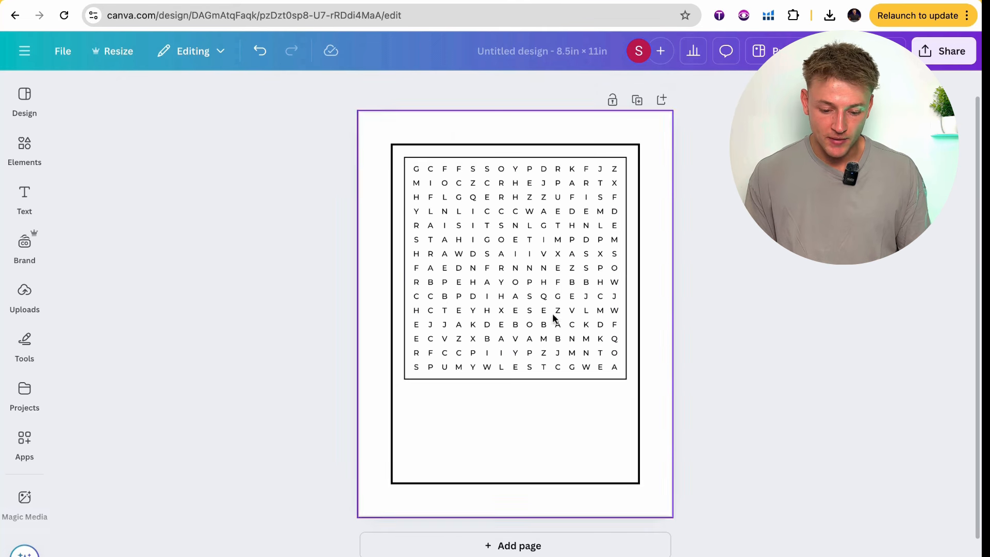
left_click_drag(560, 326, 570, 316)
- Try enlarging the letter grid to span the full width of the frame
left_click_drag(415, 370, 391, 394)
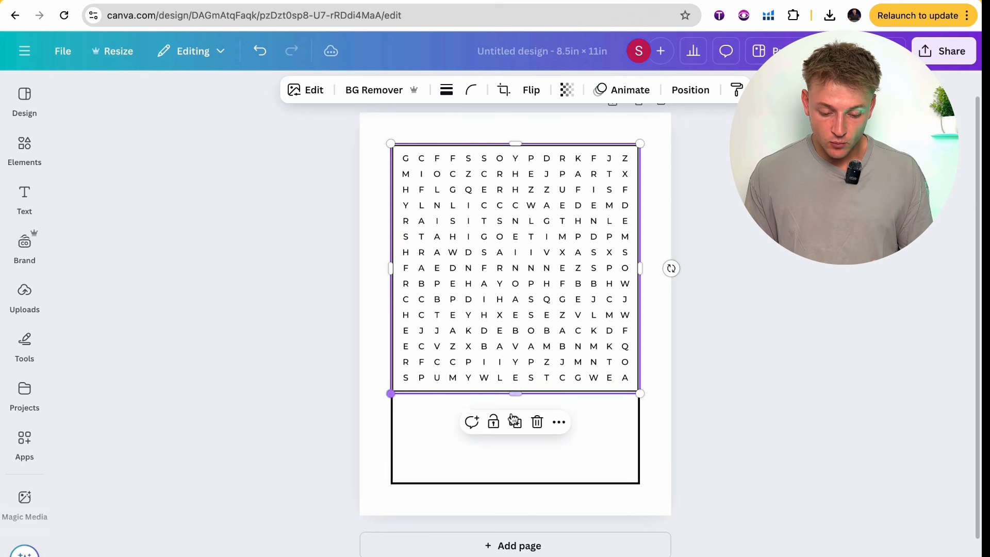
left_click(514, 420)
key("Delete")
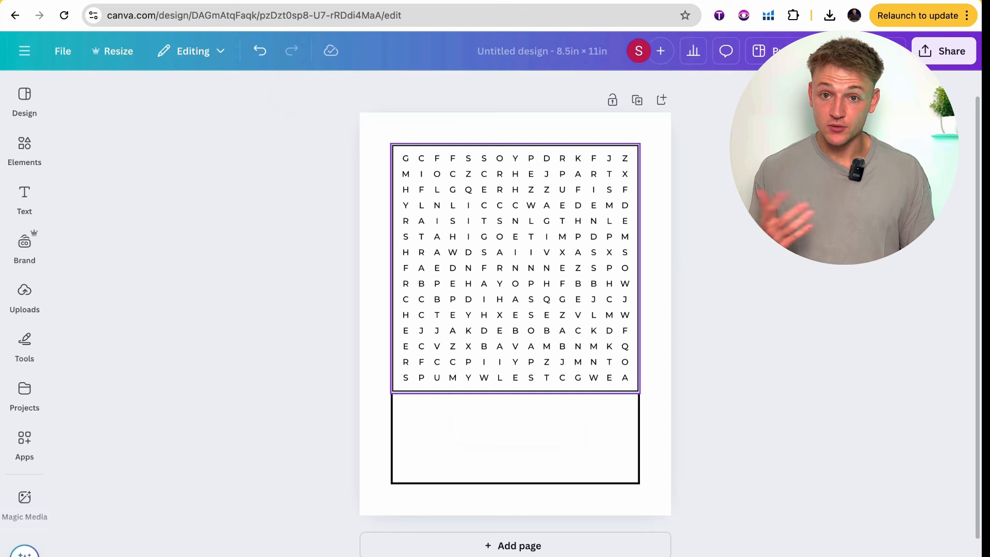
- Bring the bordered frame in front of the enlarged grid and set its fill to transparent
left_click(613, 445)
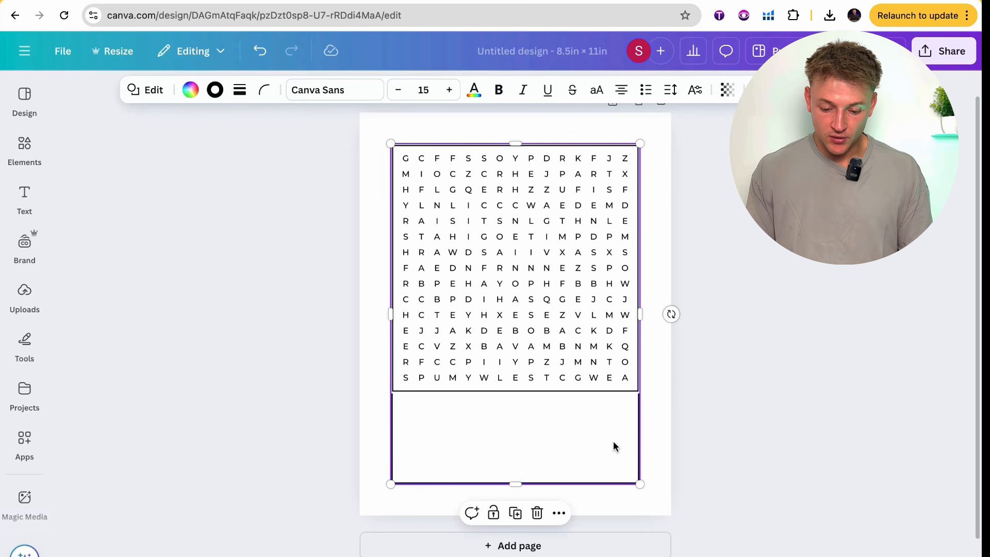
key("super+]")
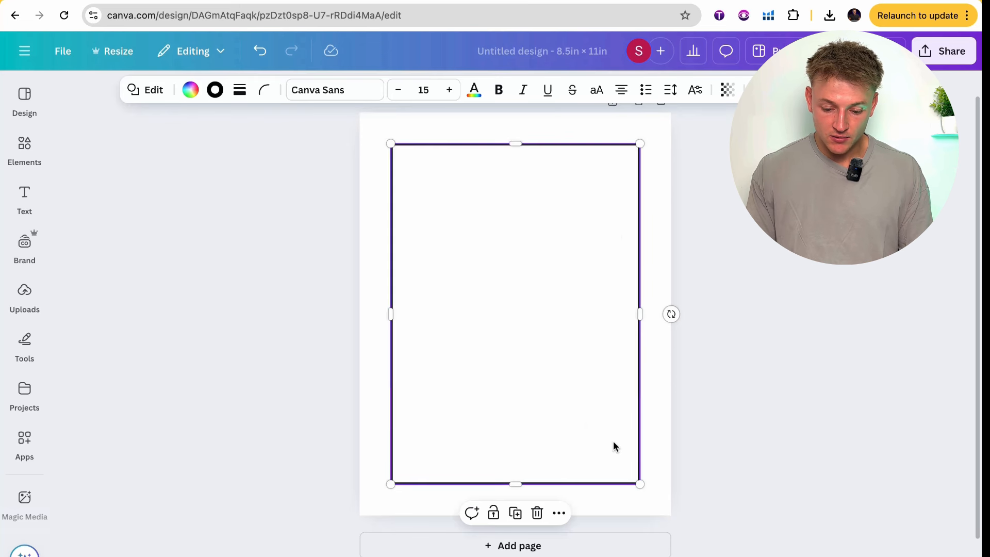
left_click(190, 89)
left_click(114, 231)
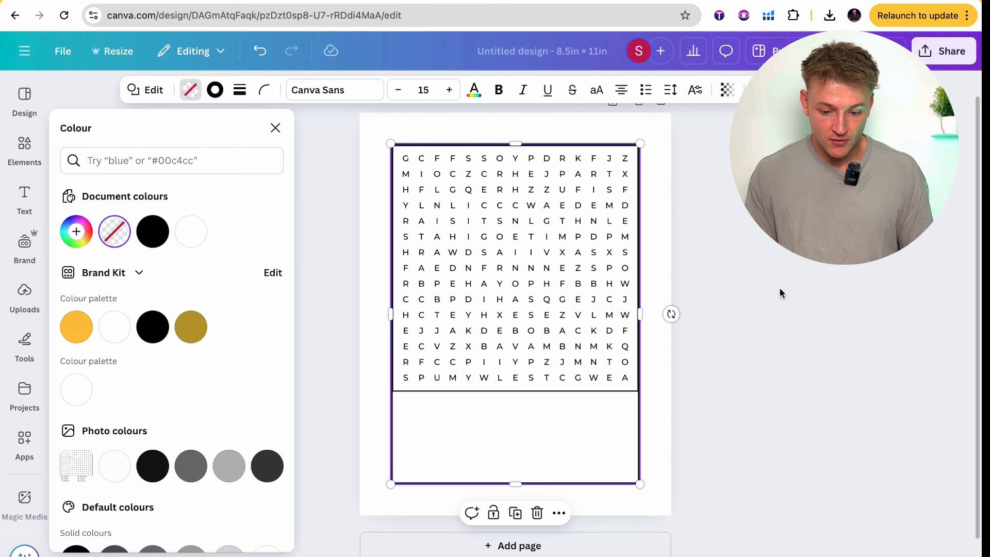
key("Escape")
key("Escape")
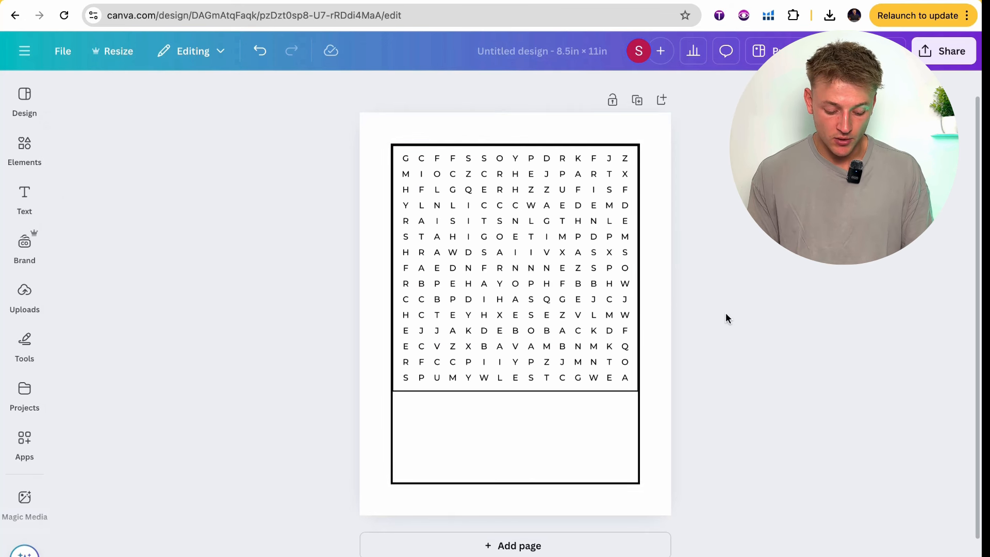
- Undo the frame's transparent fill and reordering and the enlargement of the letter grid
key("super+z")
key("super+z")
key("super+z")
key("super+z")
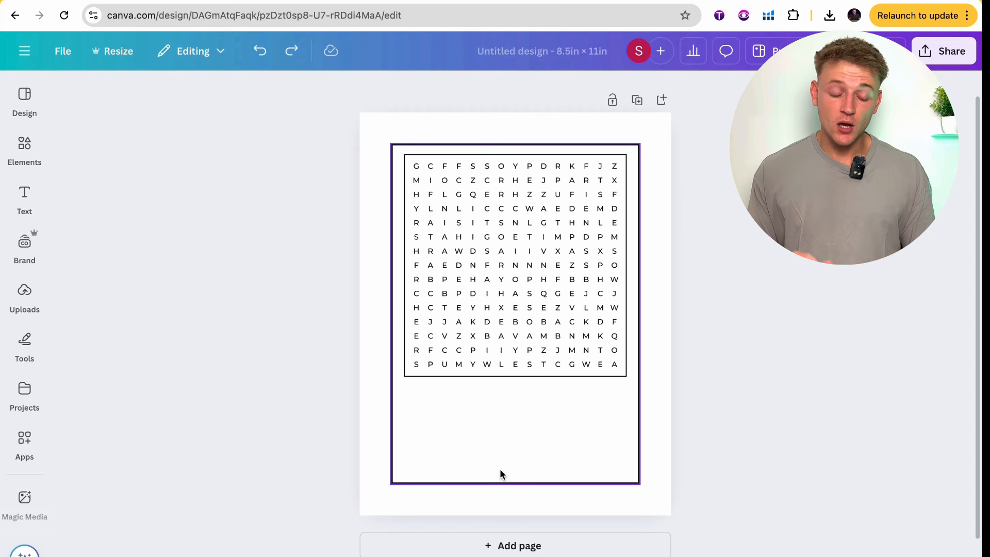
- Search the elements library for "tv pattern" and show all the matching graphics
left_click(24, 148)
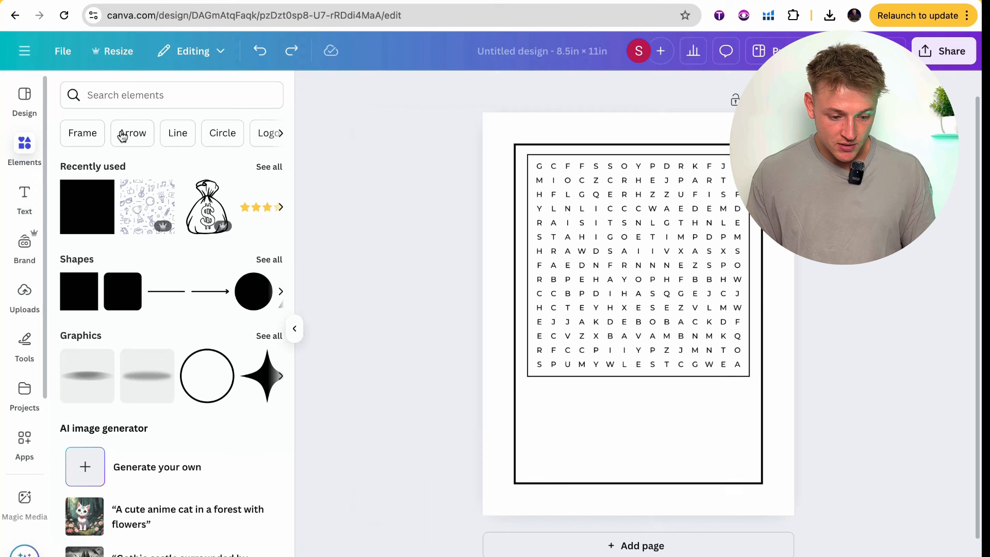
left_click(175, 100)
type("tv patt")
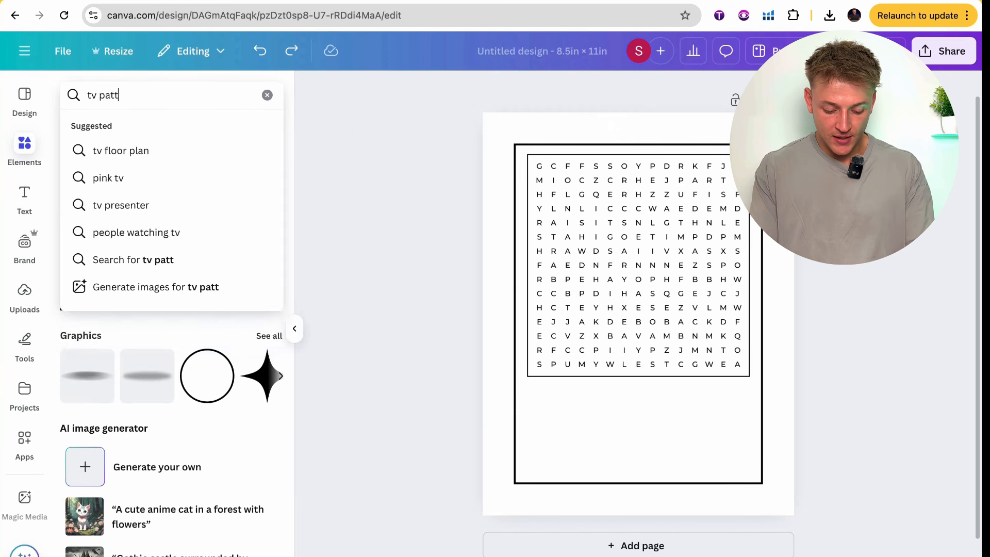
type("ern")
key("Return")
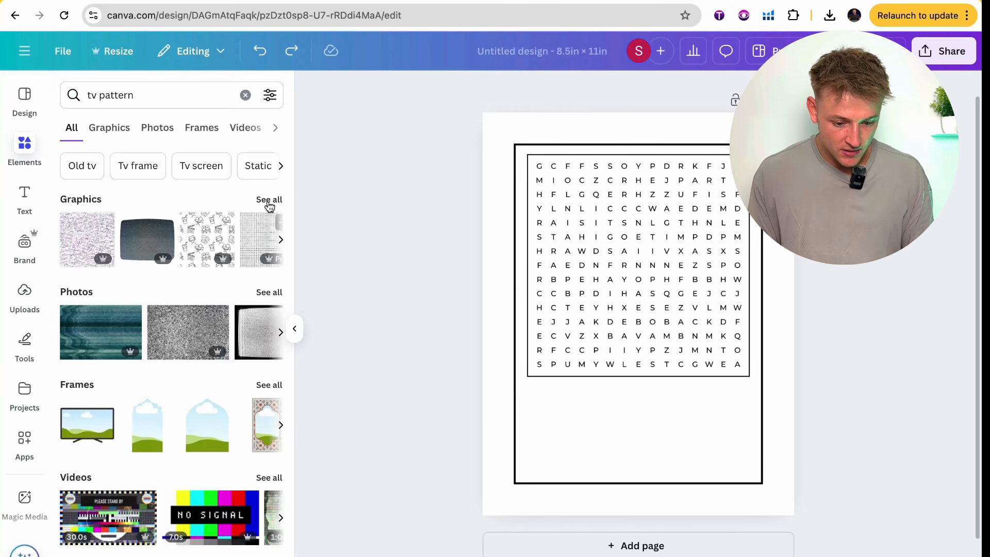
left_click(269, 201)
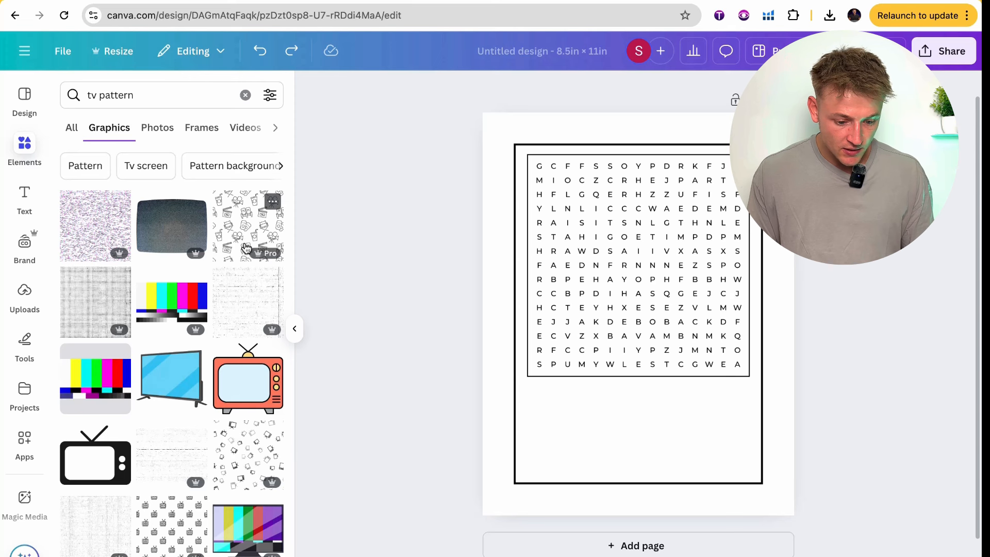
- Add the film-camera and drink pattern graphic at the page's upper-left corner and duplicate it across the page's top edge
left_click(249, 235)
left_click_drag(649, 345, 553, 202)
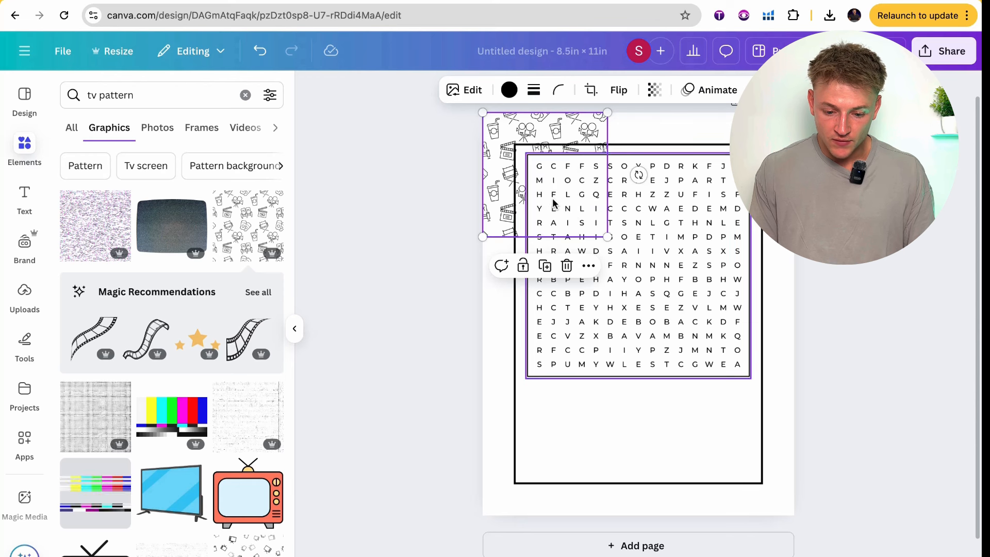
key("super+d")
left_click_drag(553, 203, 779, 191)
key("super+d")
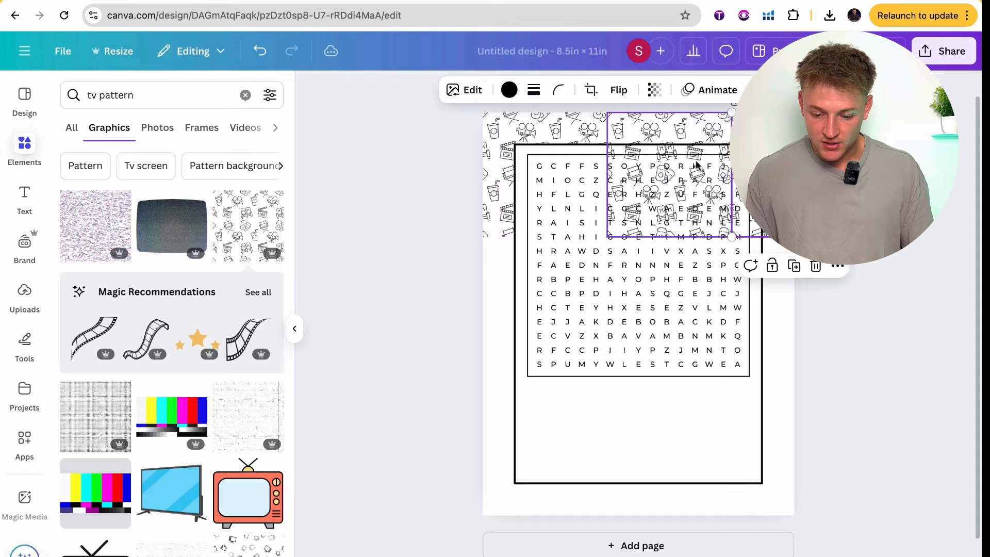
scroll(675, 162, "up", 5)
scroll(697, 165, "up", 3)
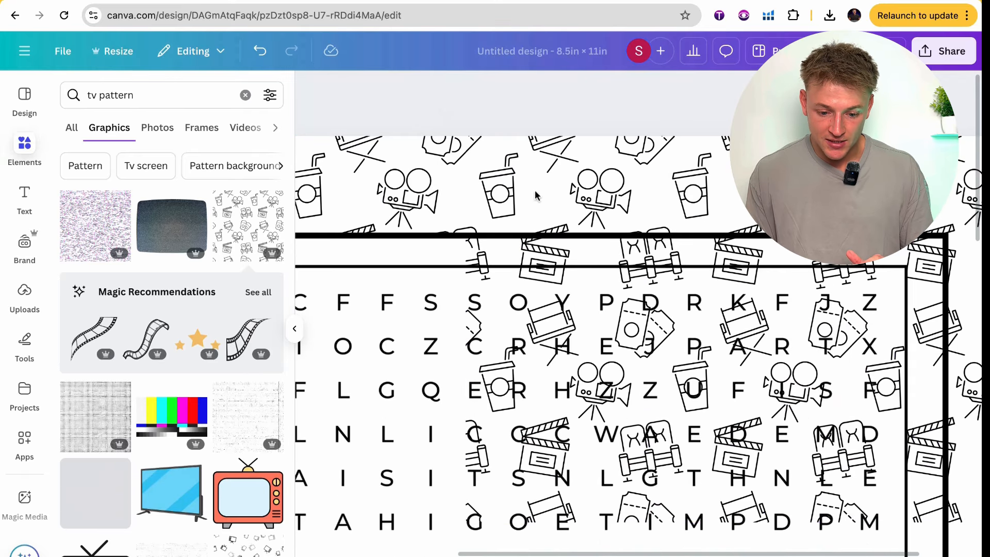
scroll(500, 199, "down", 6)
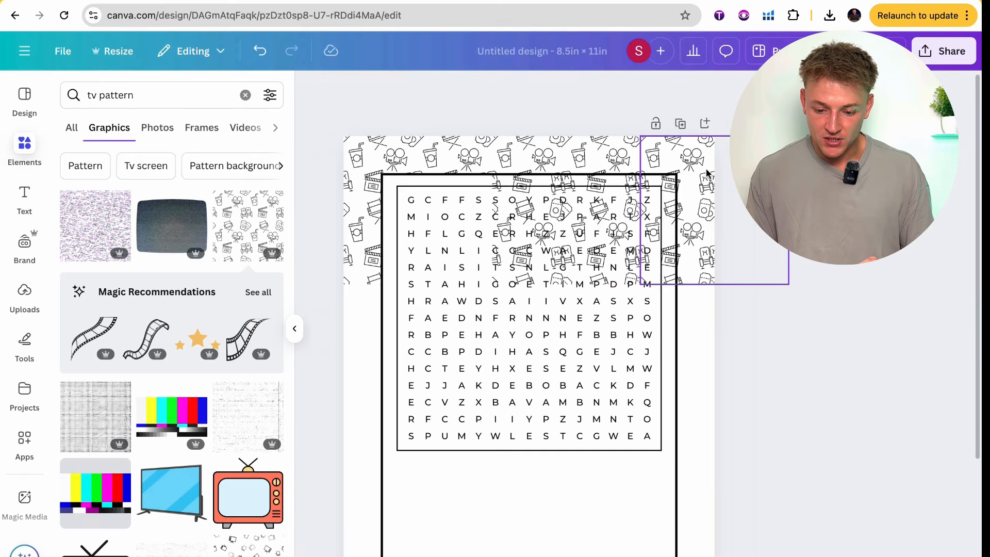
- Send the pattern tiles overlapping the puzzle to the back, behind the frame and letter grid
left_click(709, 174)
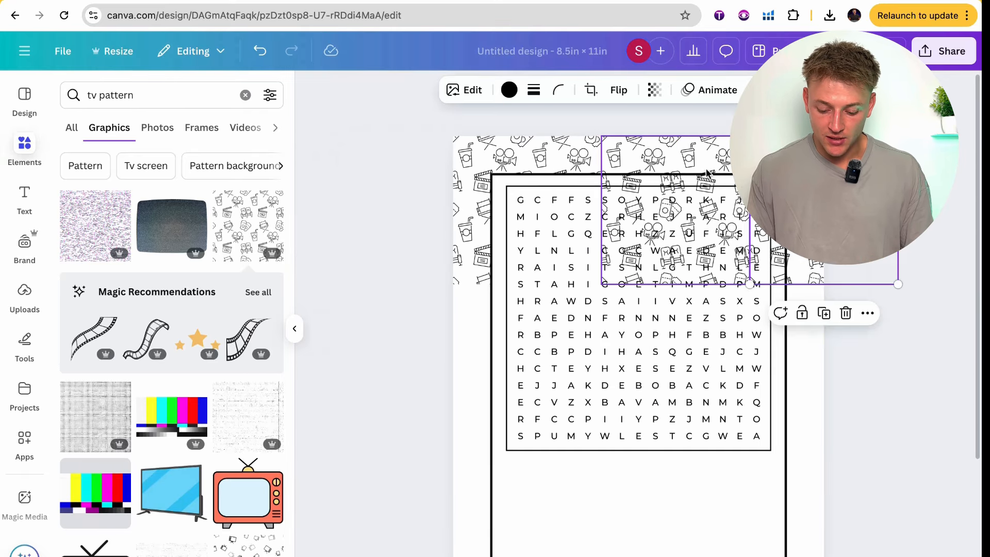
left_click(680, 157)
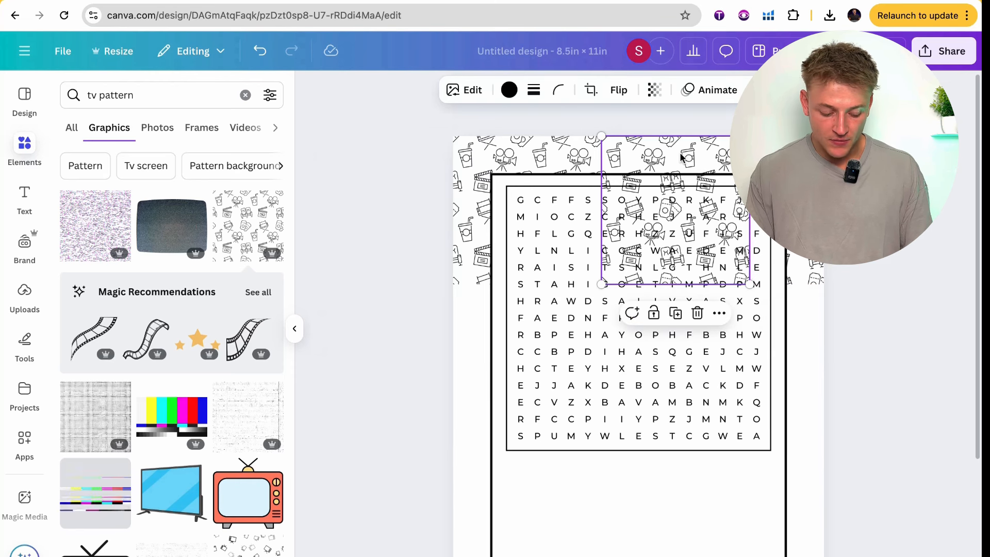
left_click(719, 313)
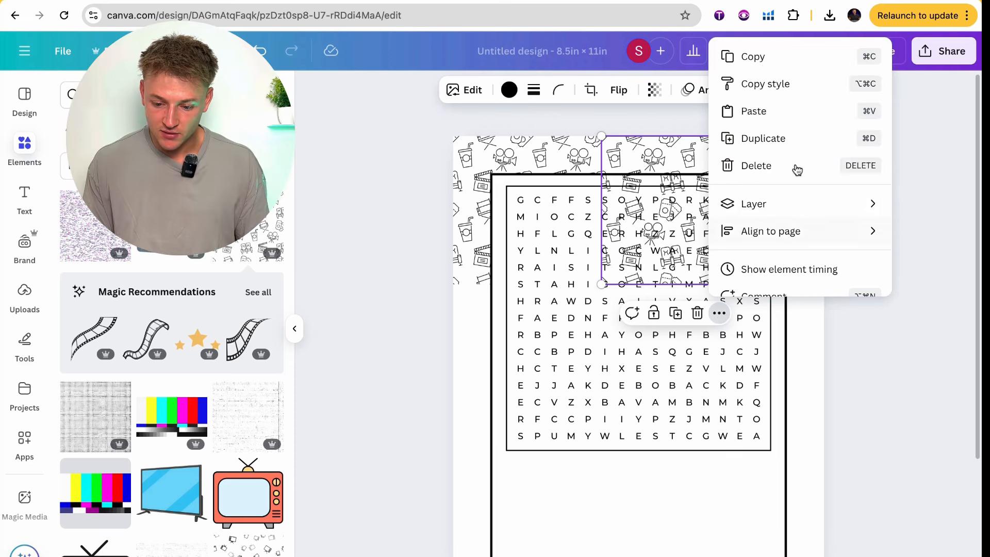
scroll(797, 170, "down", 2)
mouse_move(805, 165)
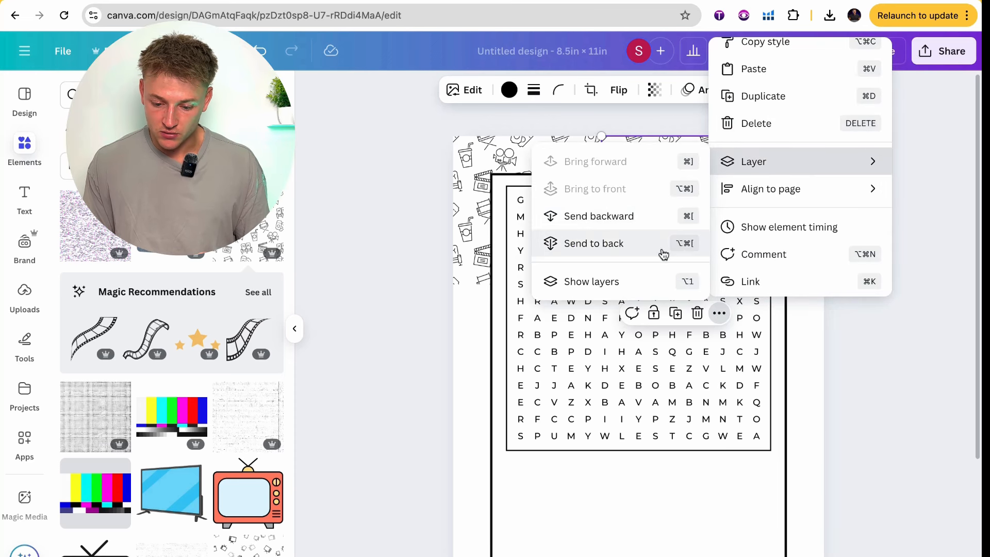
left_click(614, 244)
key("Escape")
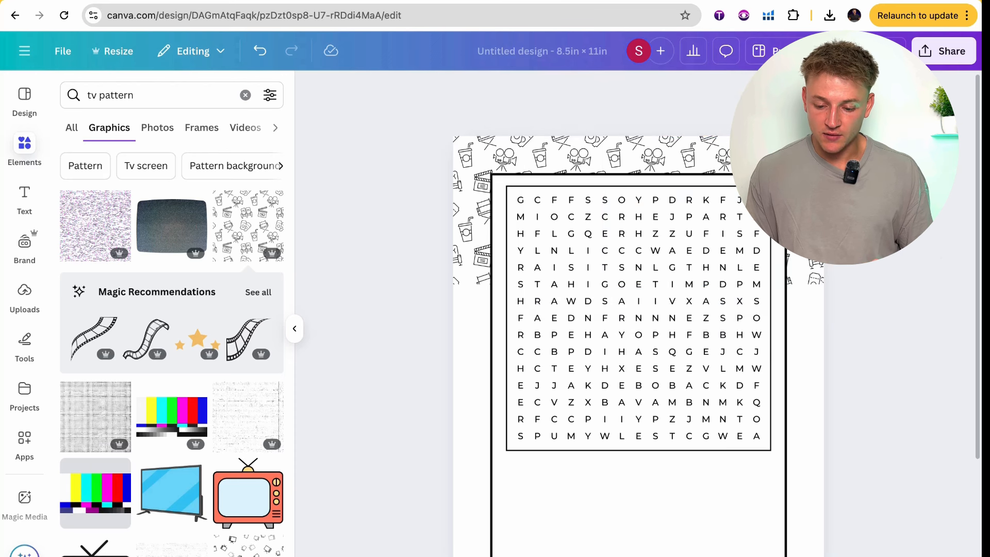
- Group the row of pattern tiles and place a copy of it directly below the first row
left_click_drag(629, 154, 495, 155)
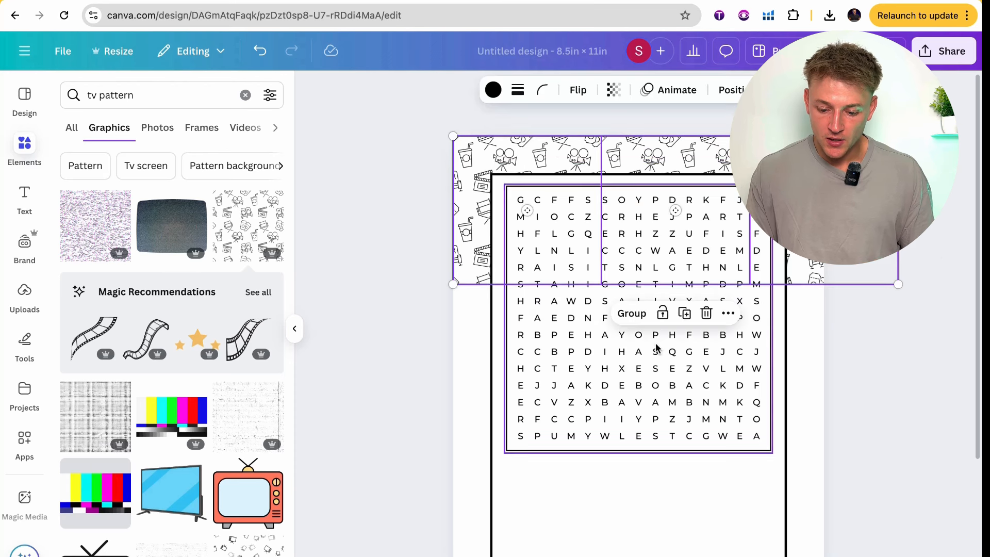
left_click(641, 315)
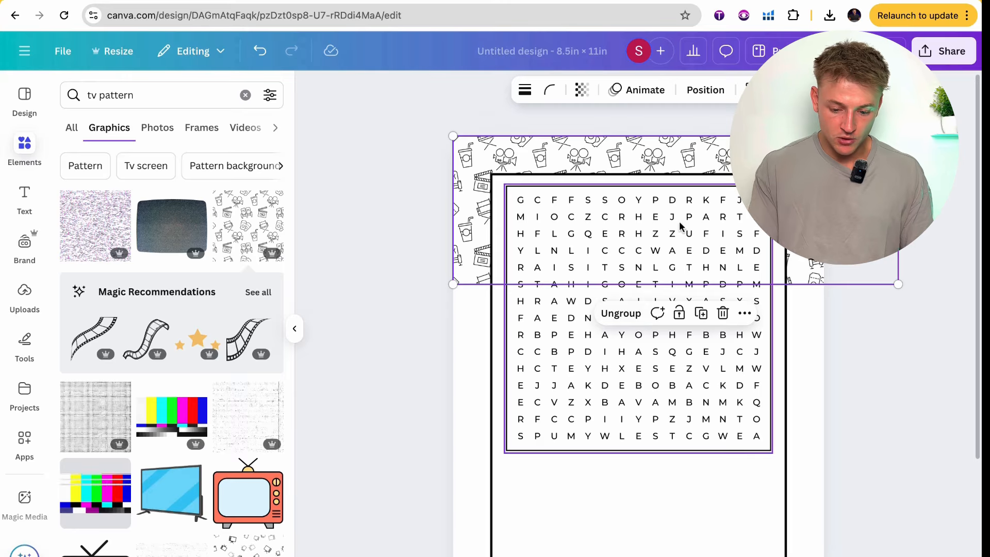
left_click_drag(649, 182, 649, 330)
left_click(830, 295)
scroll(831, 295, "up", 5)
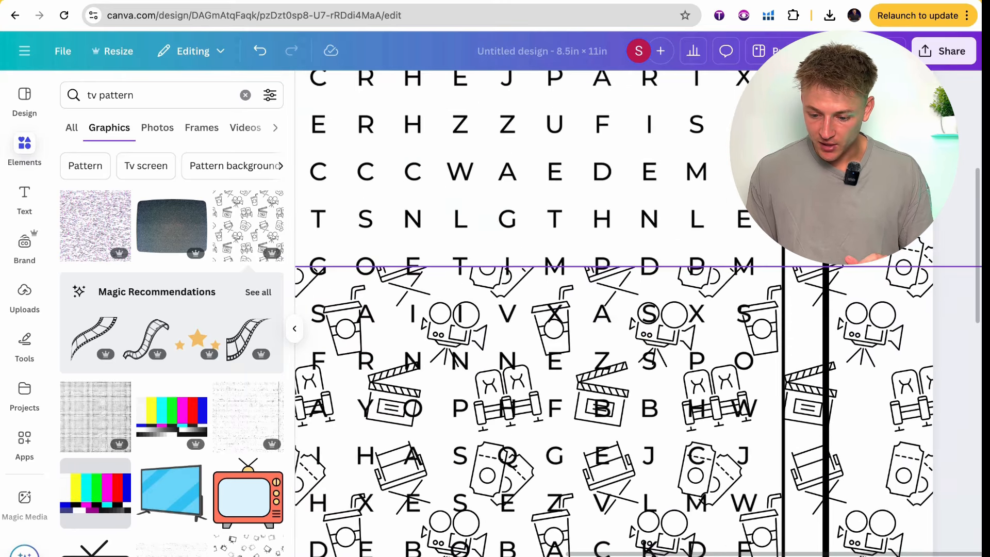
scroll(862, 282, "down", 8)
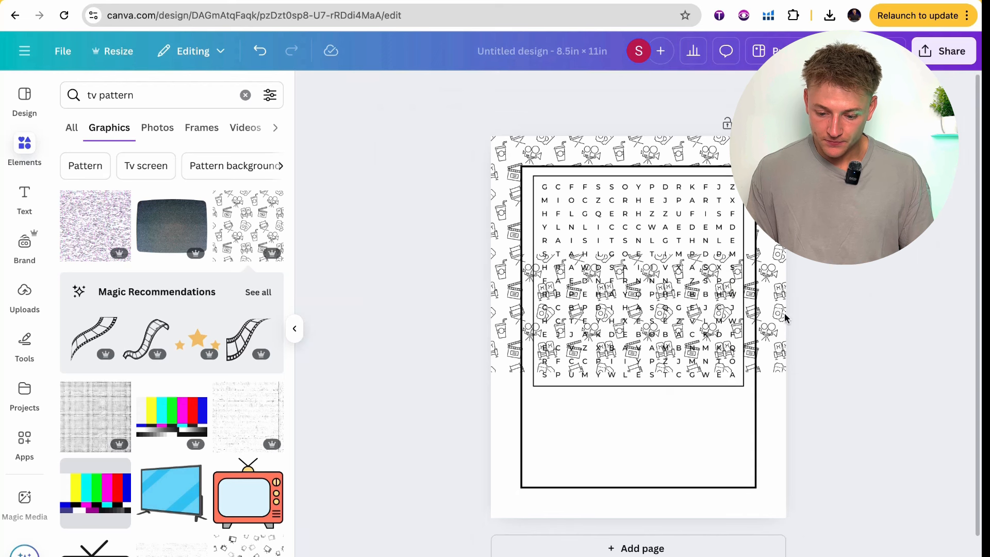
- Send the copied pattern row behind the puzzle frame and duplicate rows downward until the pattern covers the whole page background
left_click(780, 314)
key("super+bracketleft")
left_click_drag(854, 365, 776, 243)
key("super+d")
left_click_drag(744, 212, 744, 442)
left_click(478, 415)
left_click_drag(478, 415, 502, 508)
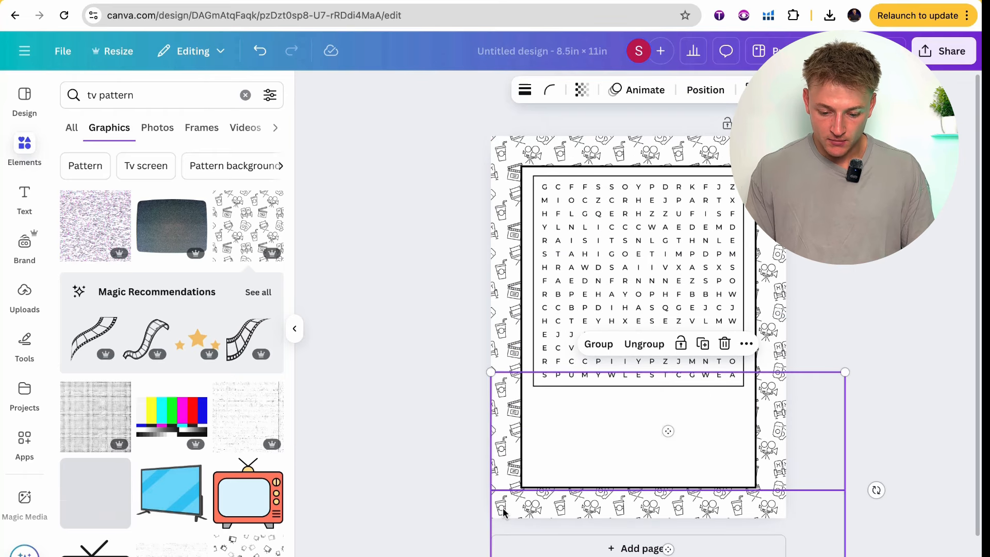
left_click(922, 280)
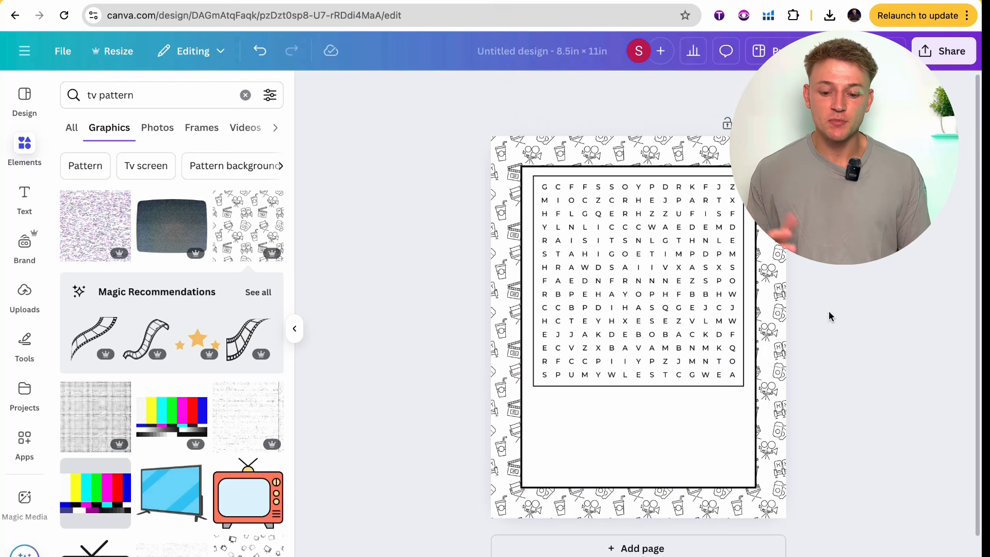
- Make the letter grid larger so that it nearly fills the width of the bordered frame
left_click(609, 310)
left_click(868, 343)
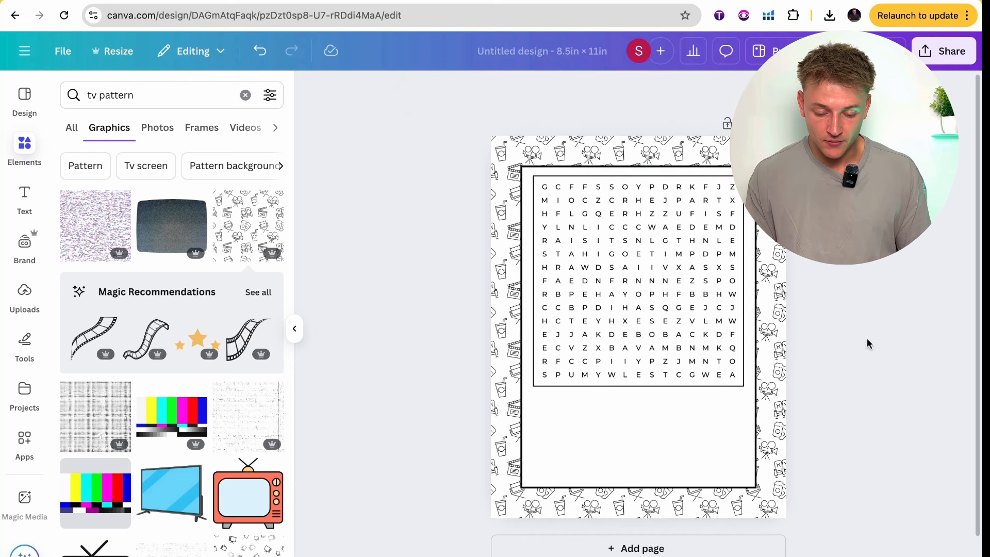
key("ctrl+z")
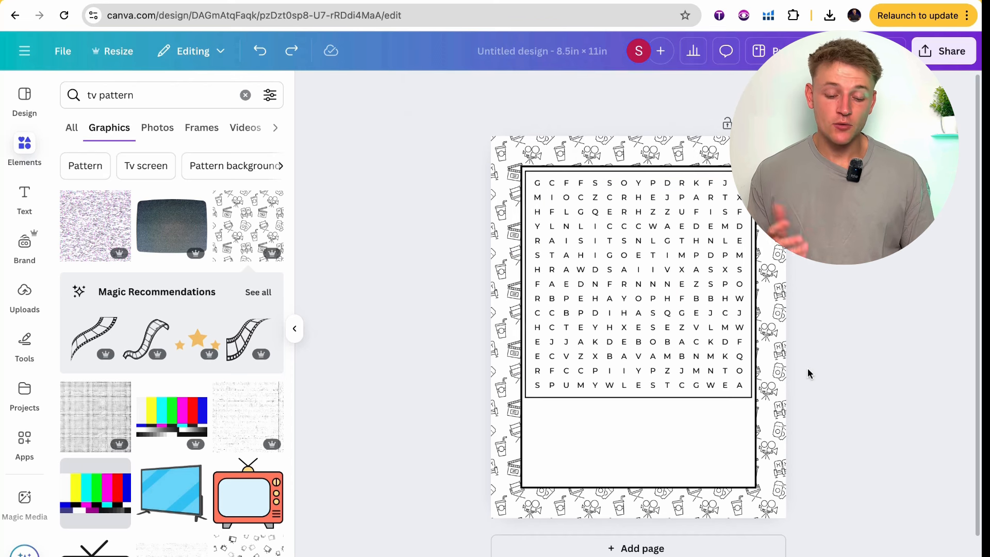
- Add a heading text box to the page and set its font to Montserrat
left_click(42, 206)
left_click(175, 295)
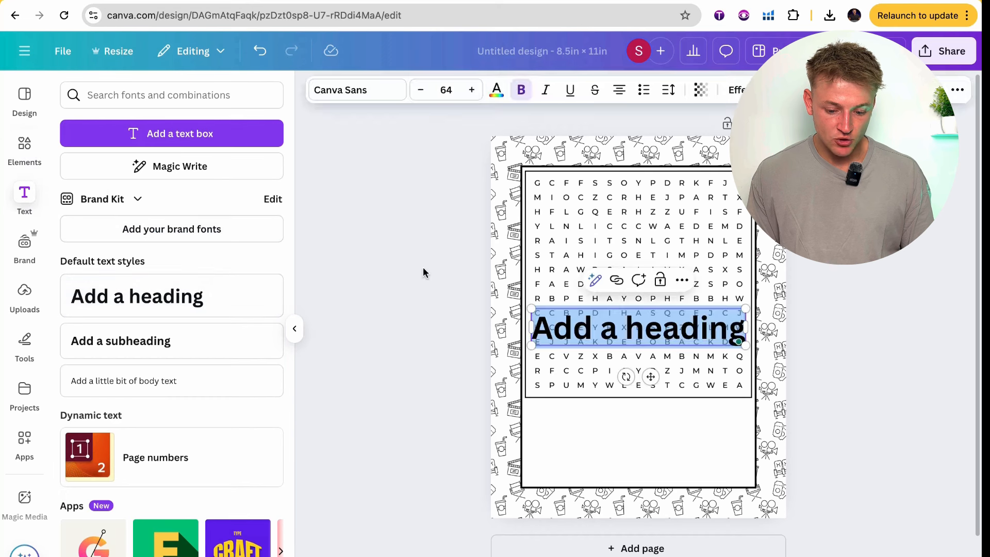
left_click(374, 91)
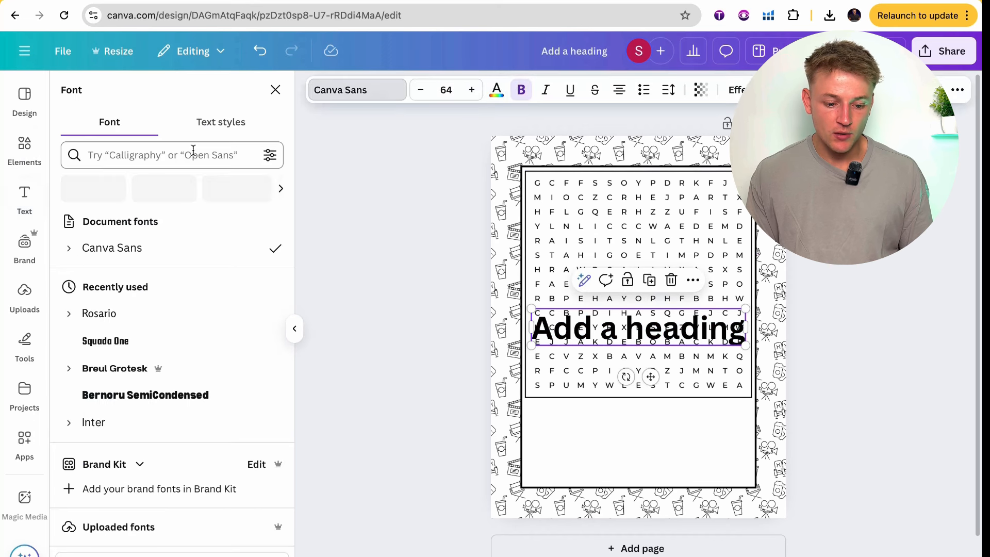
left_click(189, 156)
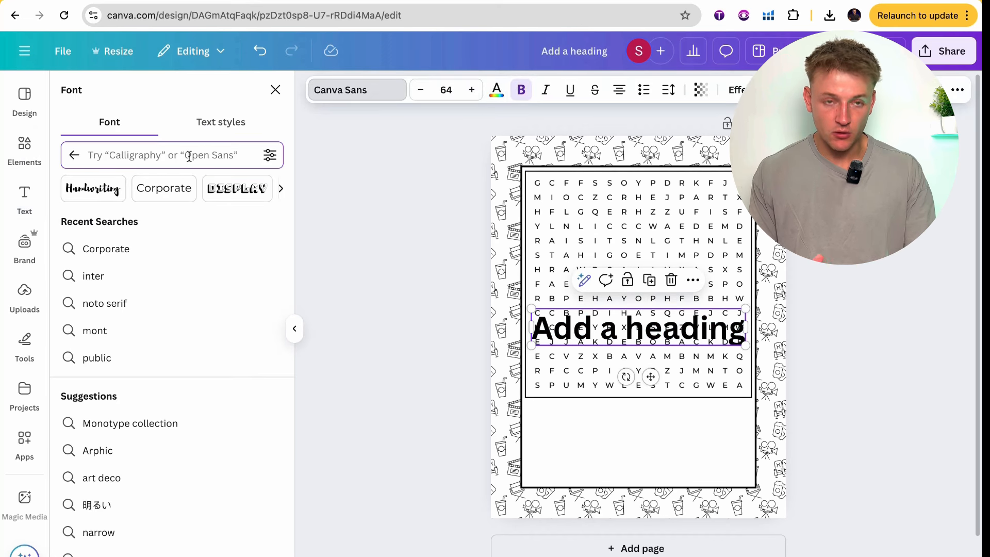
type("monts")
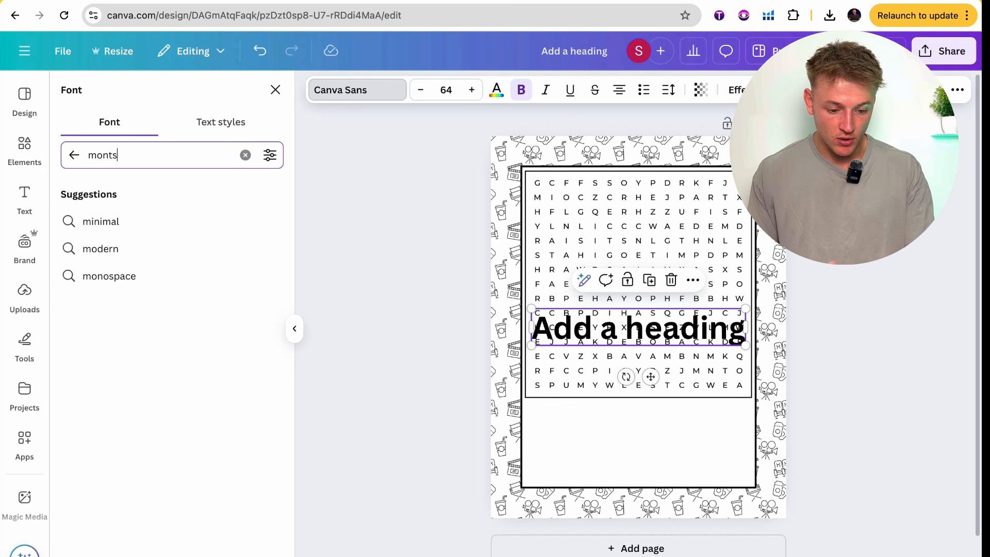
key("Return")
left_click(141, 223)
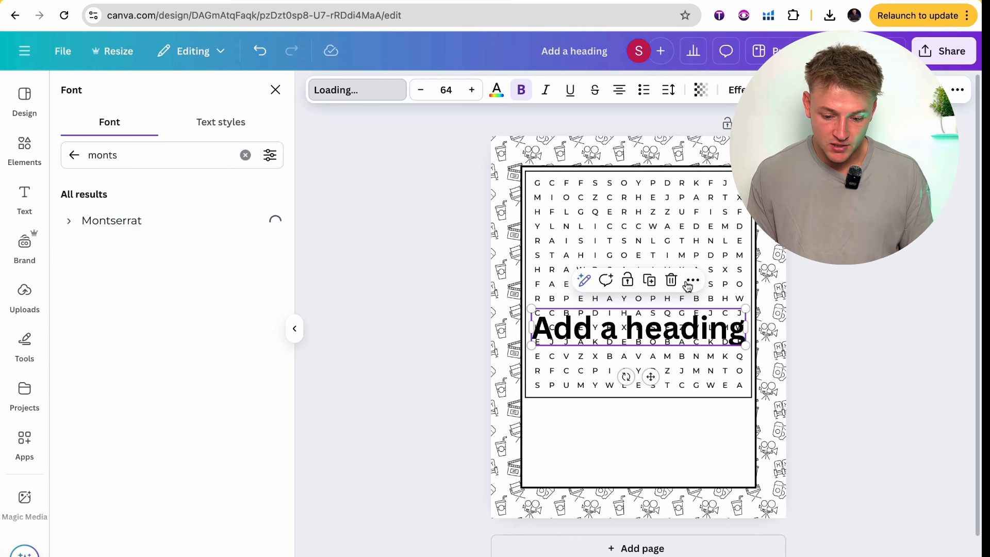
- Replace the heading text with "EXAMPLE 1" and move it into the empty space below the letter grid
double_click(696, 329)
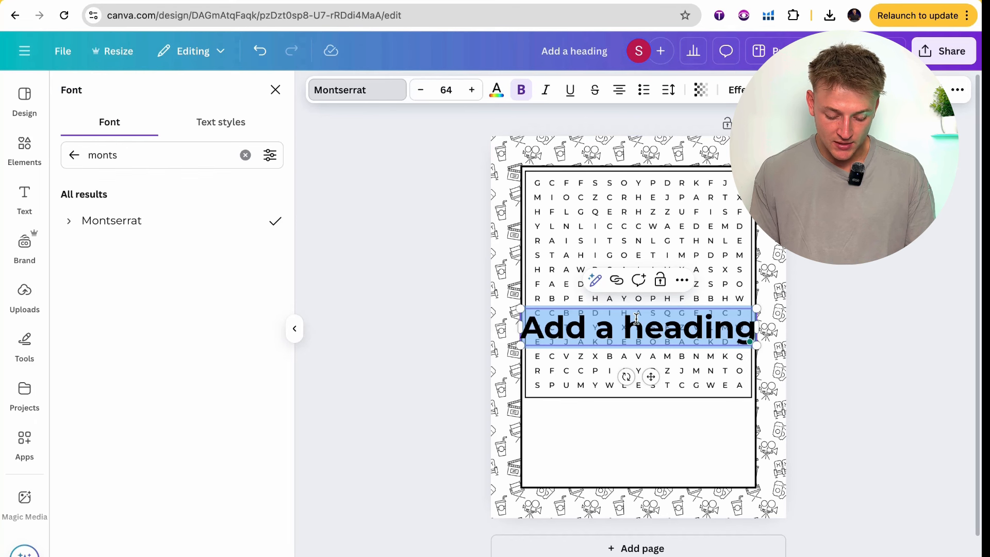
type("EXAMPLE 1")
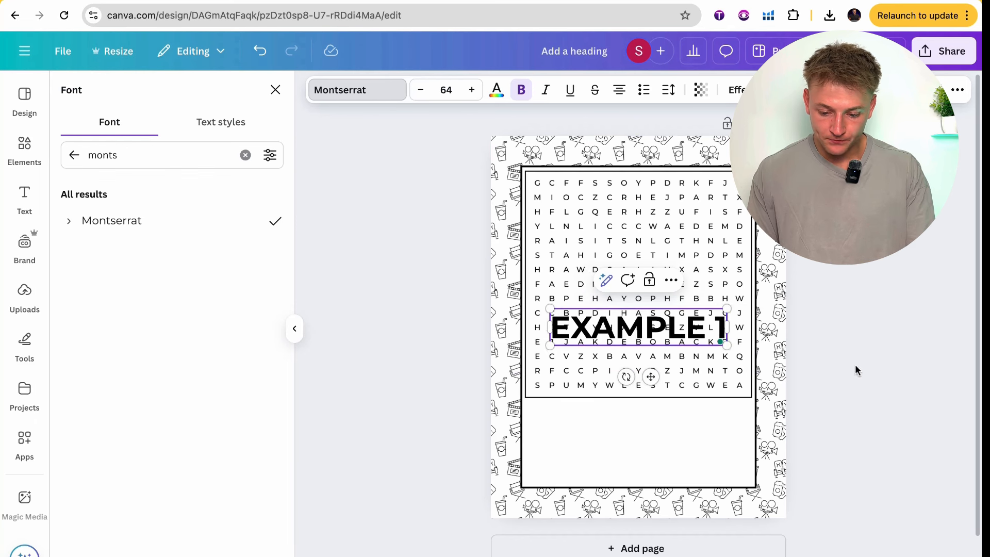
left_click(856, 370)
left_click_drag(704, 328, 686, 419)
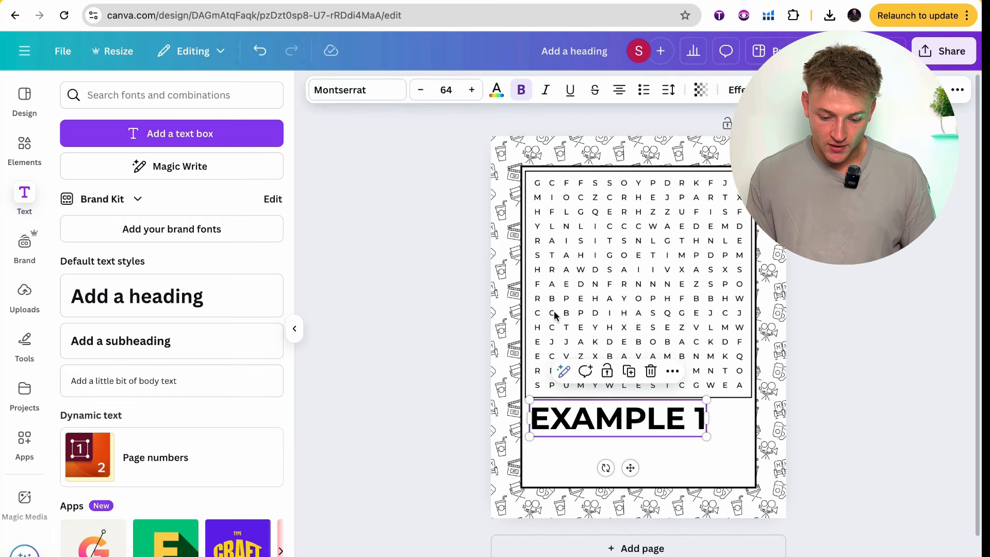
- Remove the bold from the "EXAMPLE 1" text and shrink it to about size 22.9
left_click(517, 91)
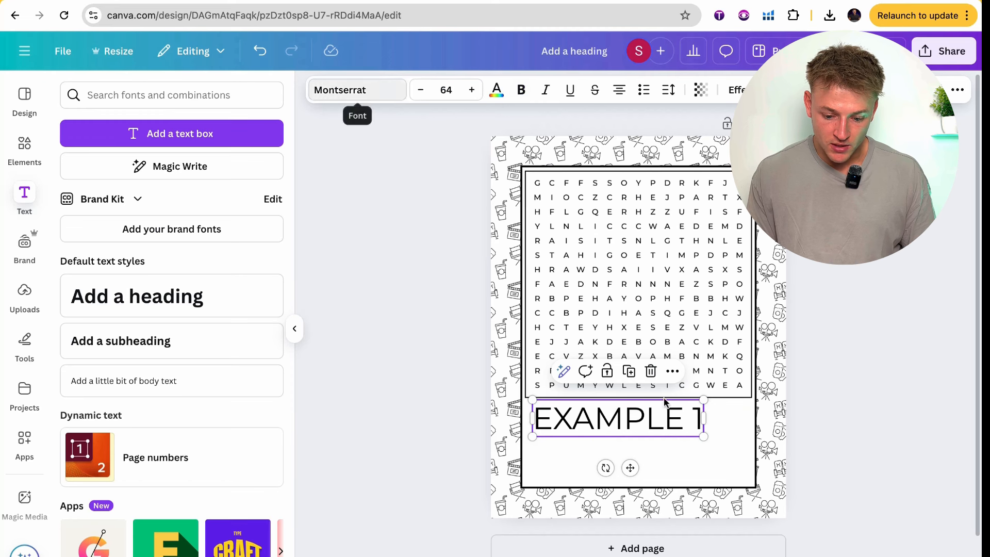
left_click_drag(702, 405, 588, 432)
left_click(695, 448)
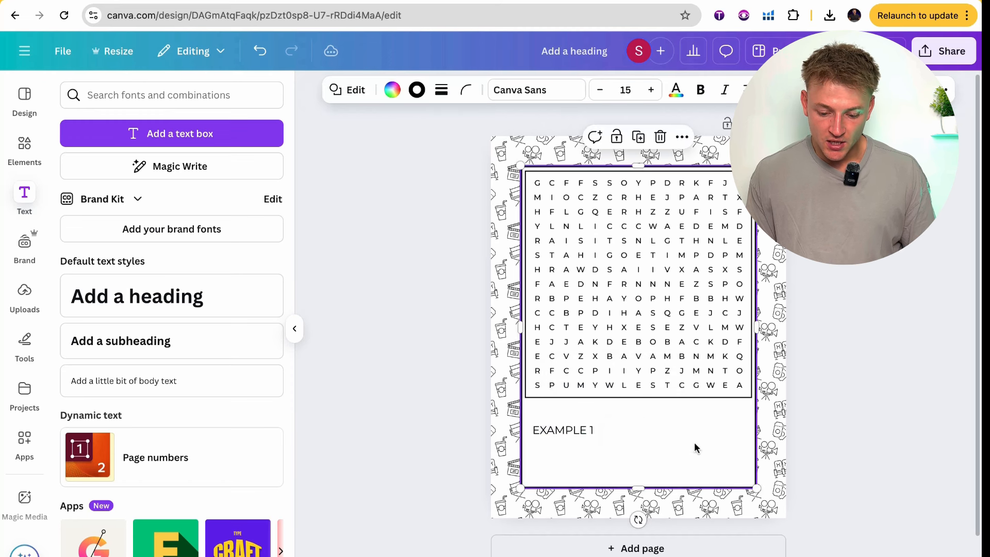
left_click(553, 438)
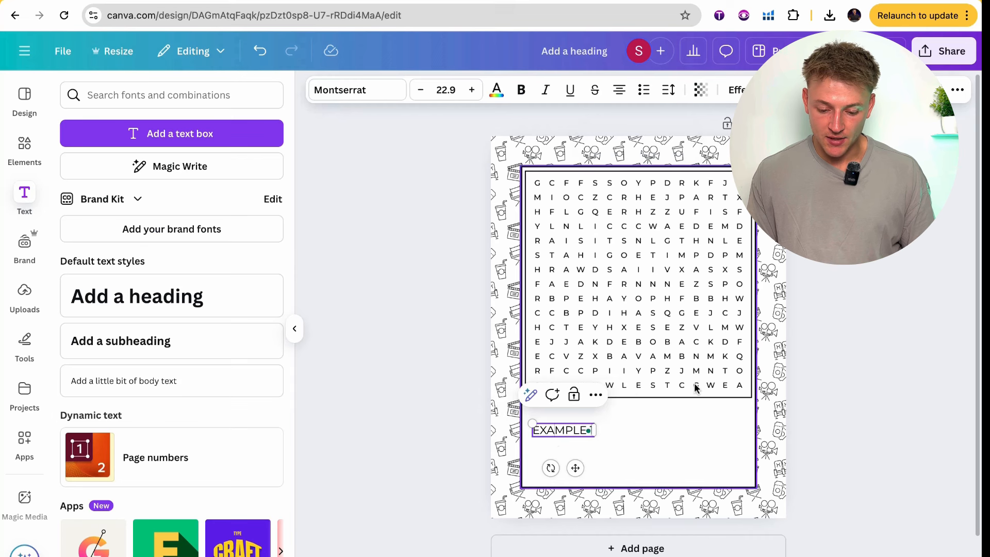
left_click(707, 447)
- Shrink the "EXAMPLE 1" text to size 17 and place it just below the letter grid's lower-left corner
scroll(596, 450, "up", 5)
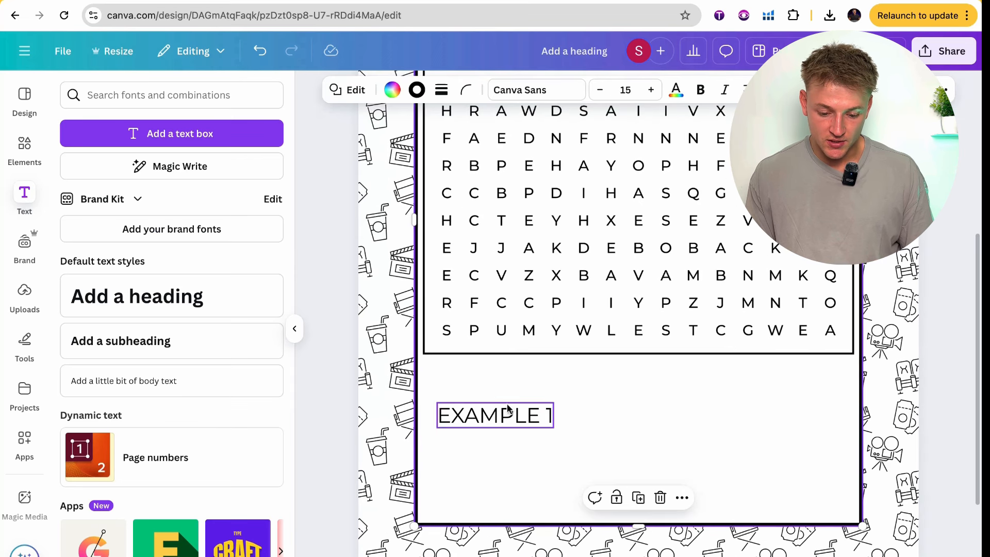
left_click(540, 406)
left_click_drag(559, 411, 515, 378)
left_click(572, 417)
- Set the "EXAMPLE 1" text to the Medium weight of Montserrat
left_click(358, 90)
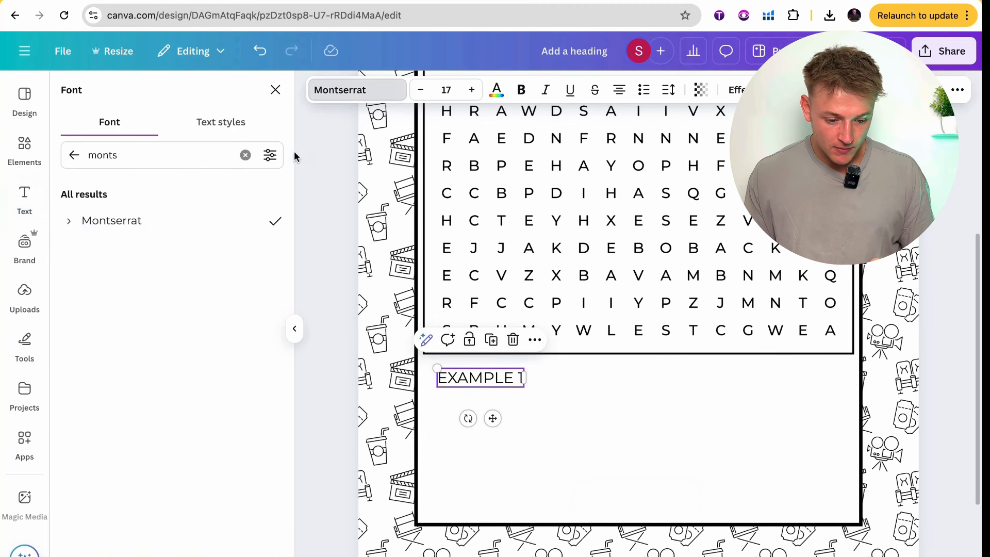
left_click(68, 223)
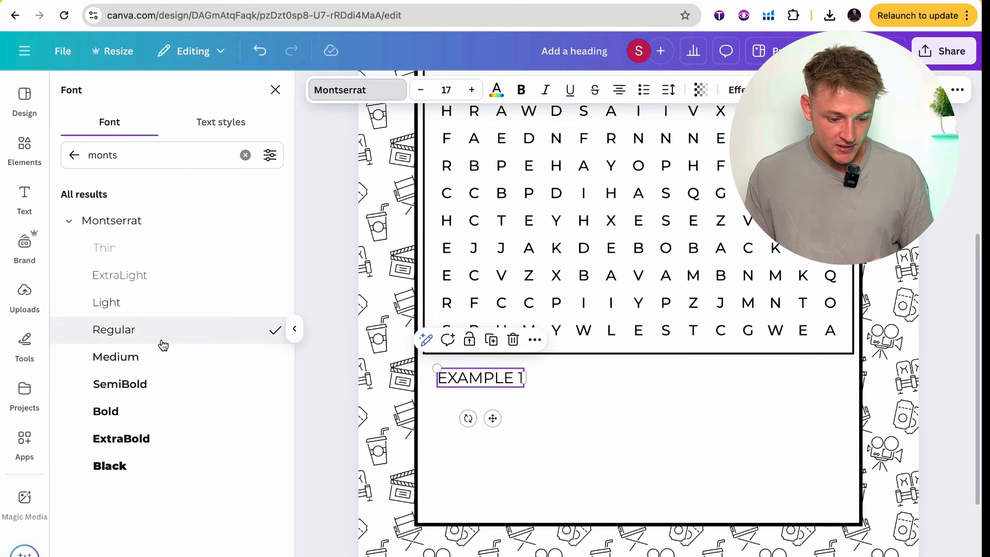
left_click(178, 356)
left_click(523, 417)
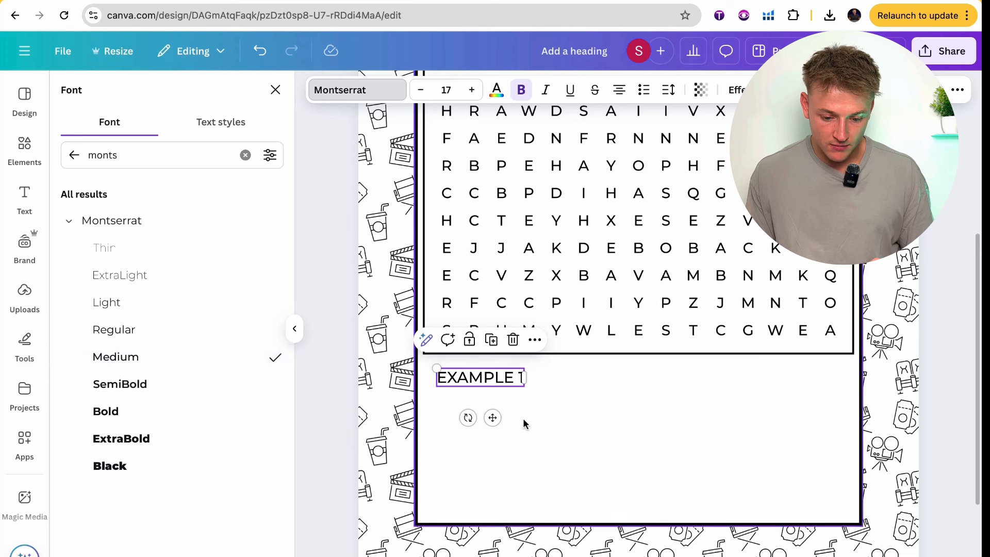
left_click(497, 382)
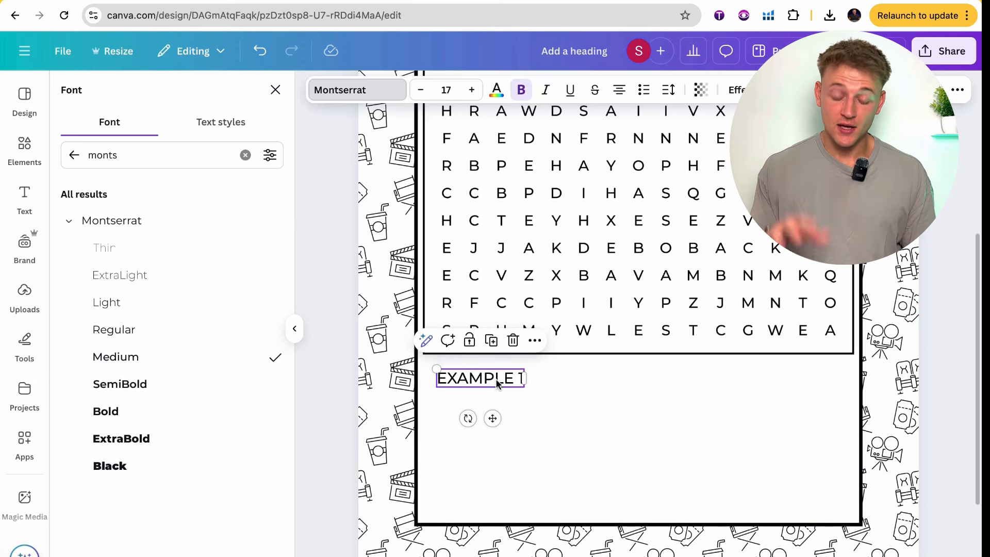
left_click(696, 399)
scroll(696, 400, "down", 3)
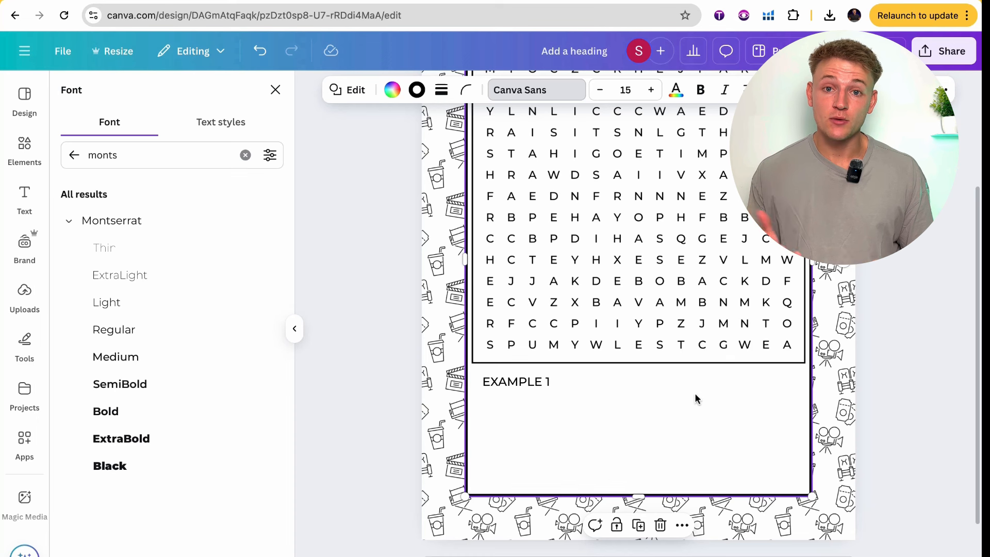
- Switch to ChatGPT and copy the twelve Classic Sitcoms names, from Cheers to Benson
left_click(656, 1)
left_click(565, 314)
scroll(565, 315, "up", 1)
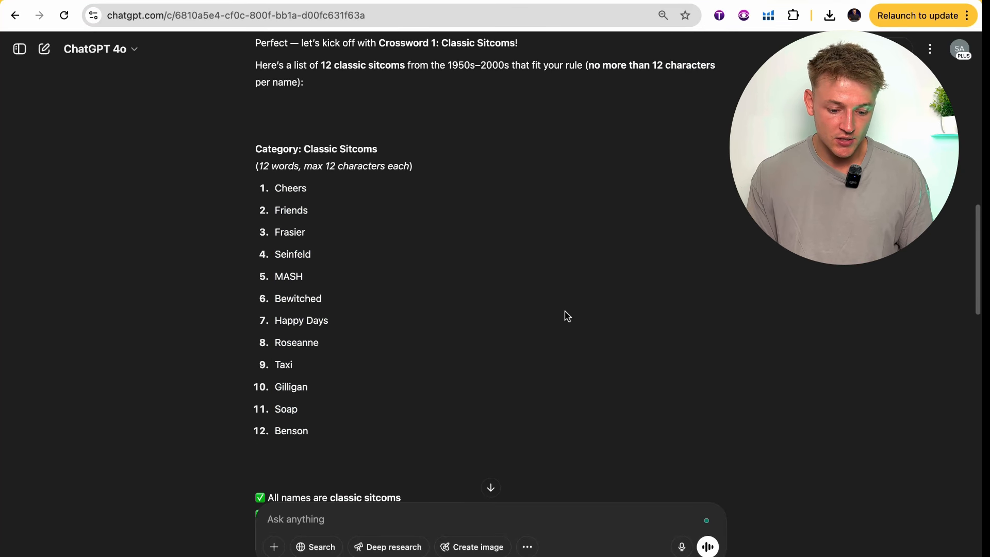
left_click_drag(318, 436, 280, 197)
key("super+c")
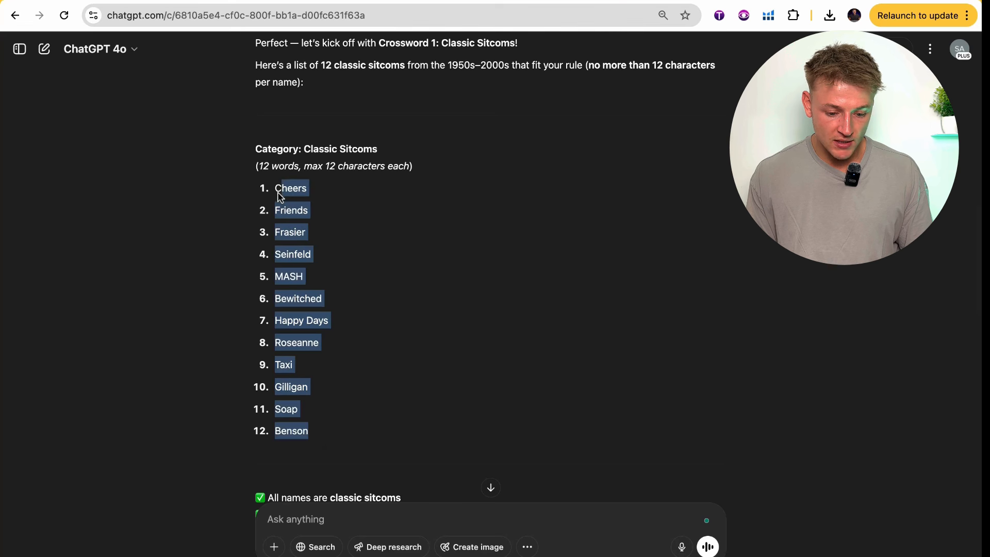
- Ask ChatGPT to sort the list in alphabetical order, pasting the copied sitcom names below the request
left_click(609, 331)
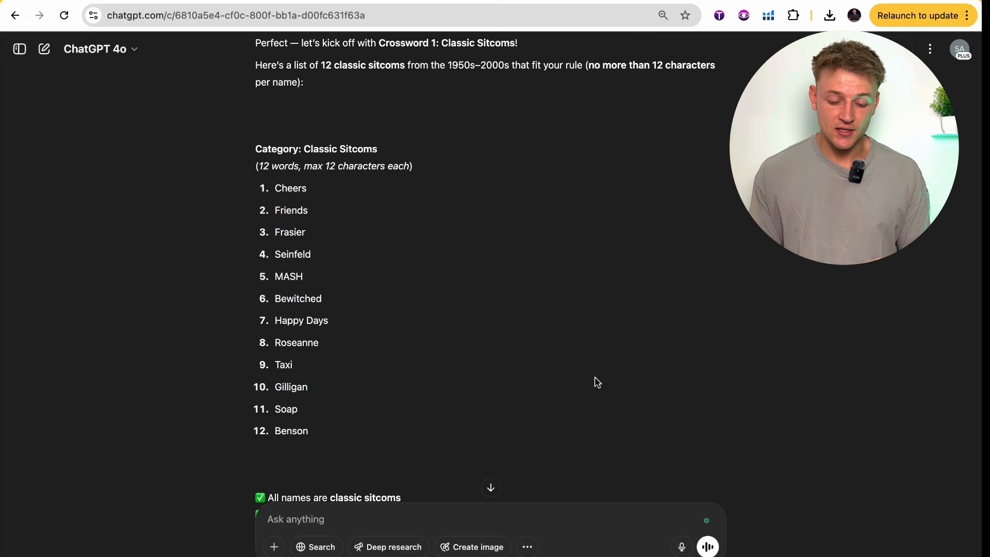
scroll(578, 392, "down", 1)
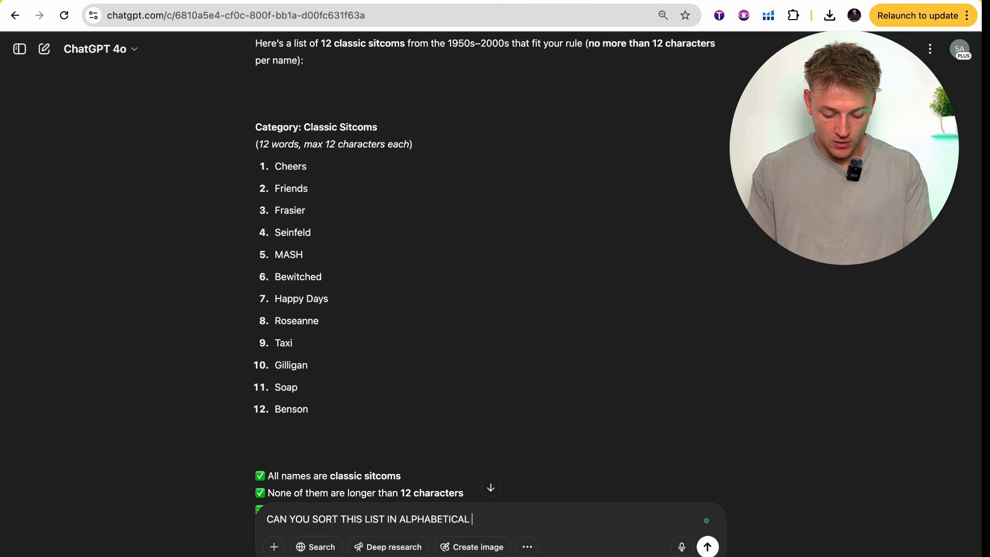
key("shift+Return")
key("super+v")
key("Return")
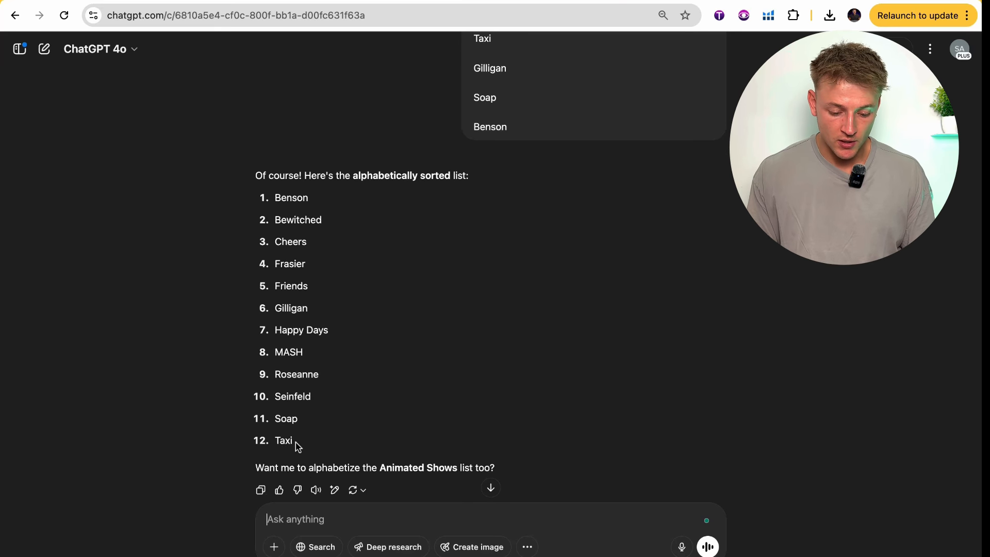
- Copy the alphabetically sorted names, Benson to Taxi, and paste them over the "EXAMPLE 1" text in Canva
left_click_drag(300, 443, 280, 214)
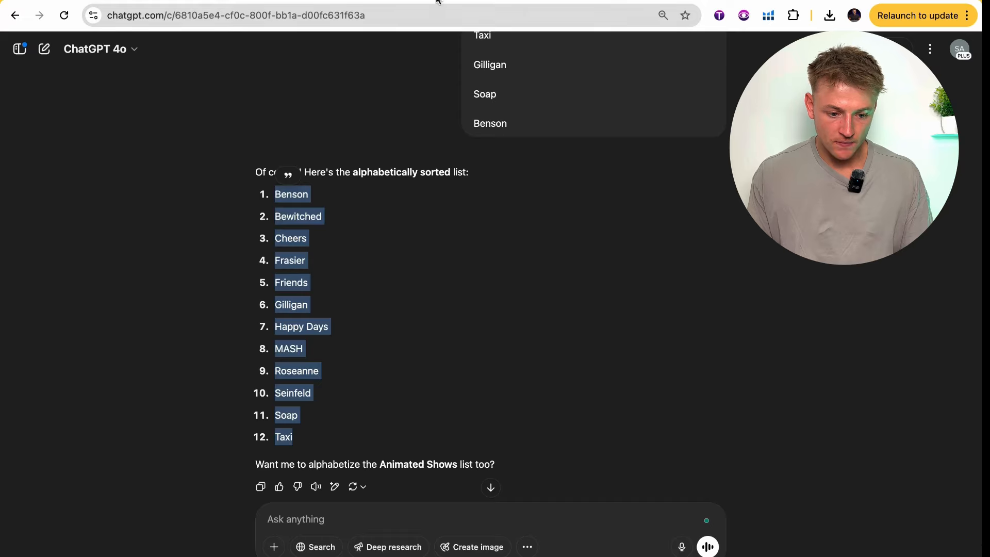
left_click(782, 1)
left_click(549, 413)
left_click(549, 411)
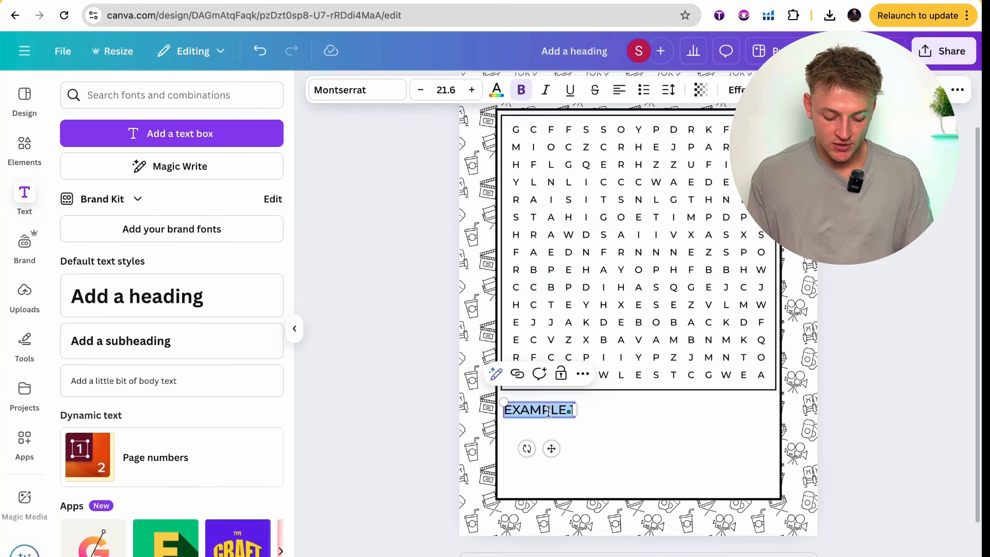
key("ctrl+v")
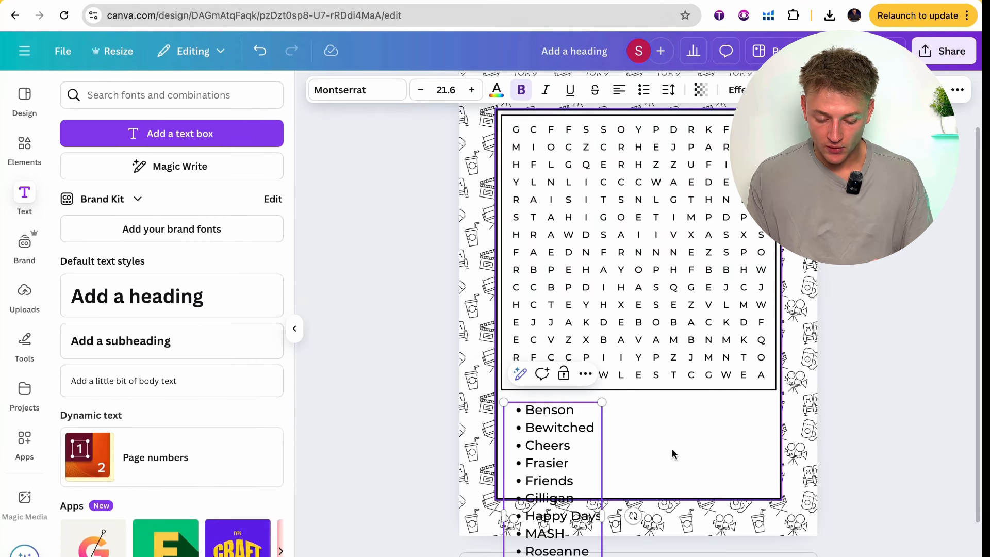
- Remove the bullet points from the whole pasted word list
left_click(546, 453)
key("ctrl+a")
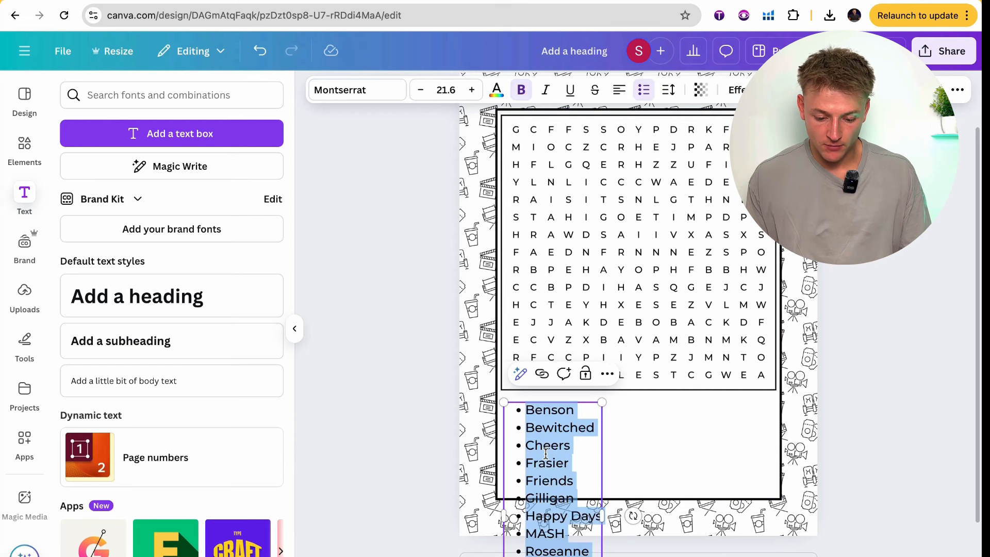
left_click(644, 92)
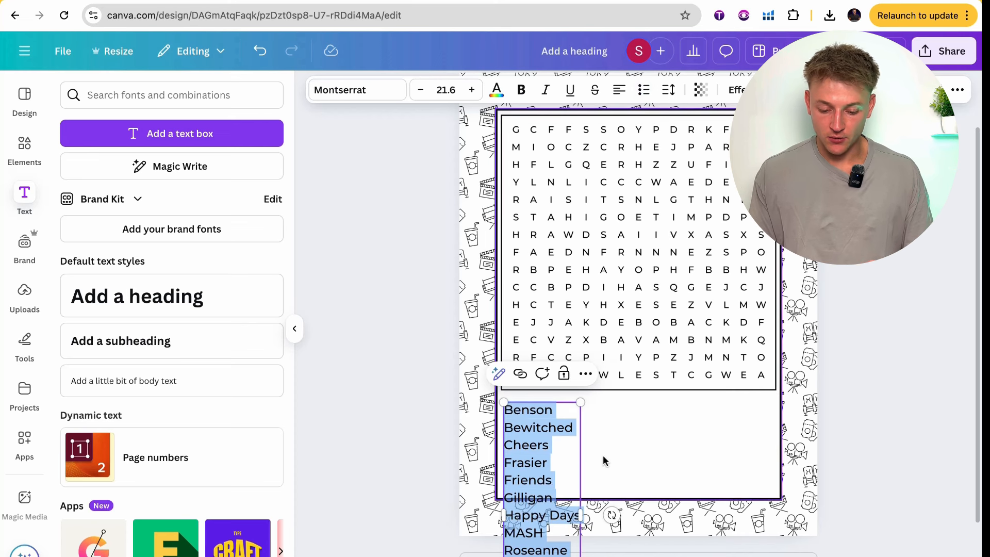
scroll(602, 455, "down", 1)
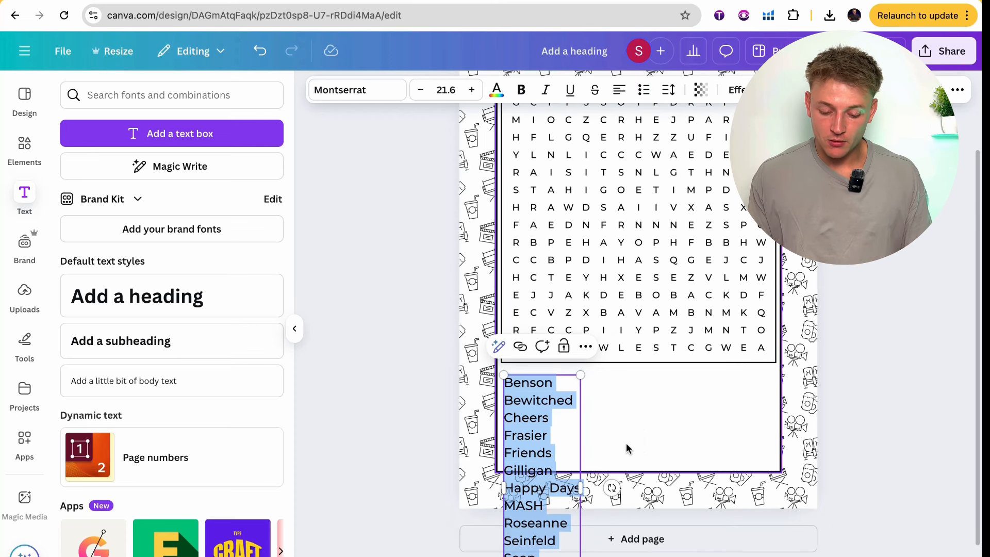
scroll(593, 444, "down", 1)
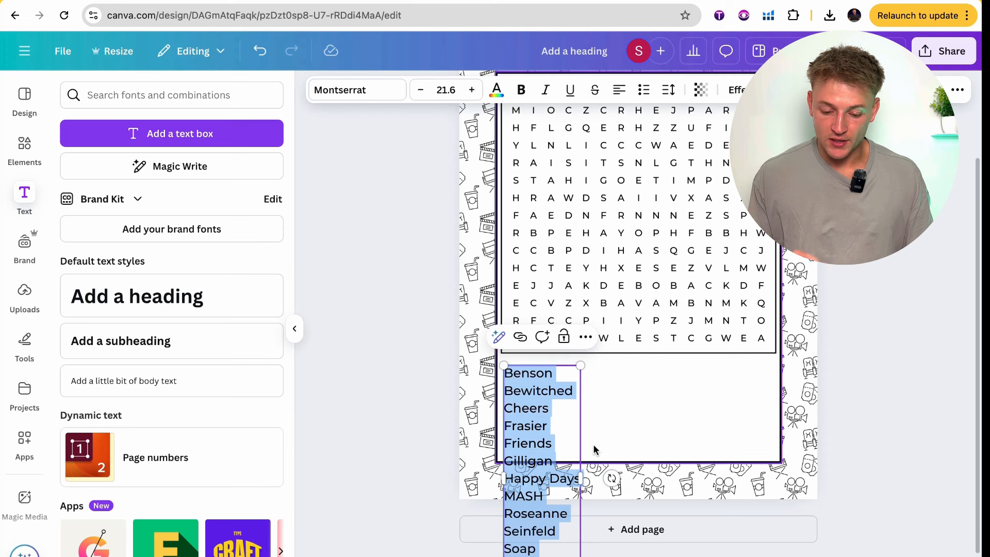
- Copy the names from Frasier to Taxi and delete them from the list, leaving Benson, Bewitched and Cheers
left_click(628, 410)
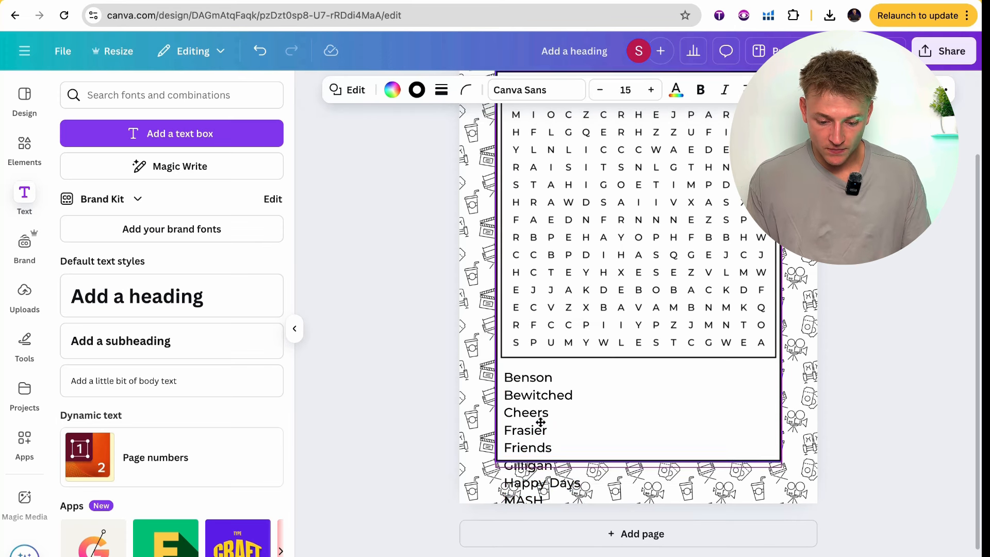
left_click(541, 419)
double_click(540, 423)
left_click(598, 430)
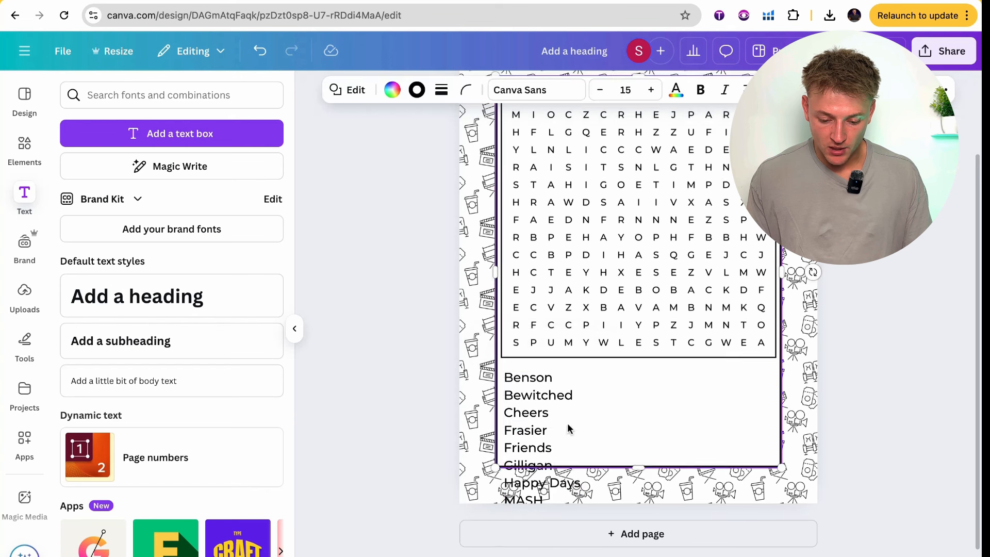
scroll(619, 413, "up", 1)
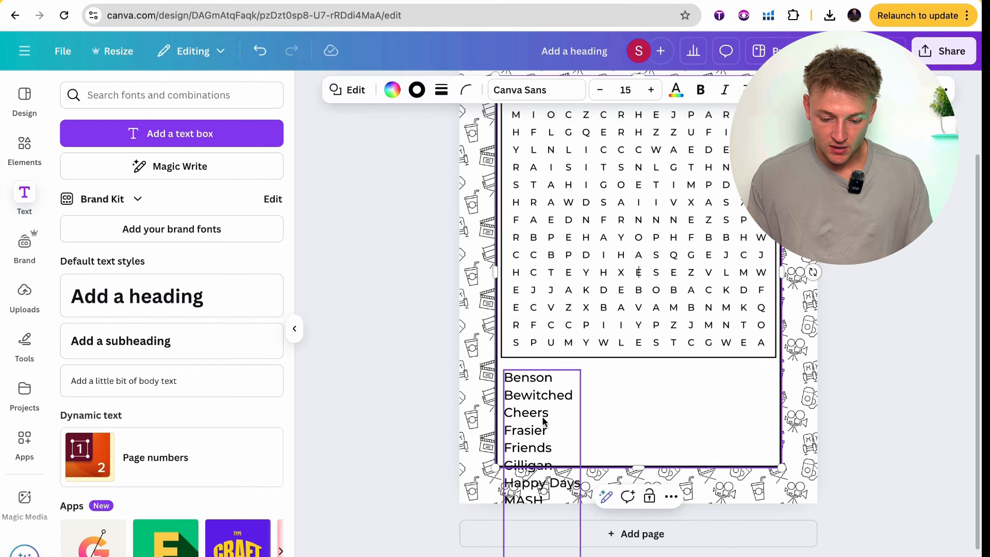
left_click(852, 419)
left_click(528, 419)
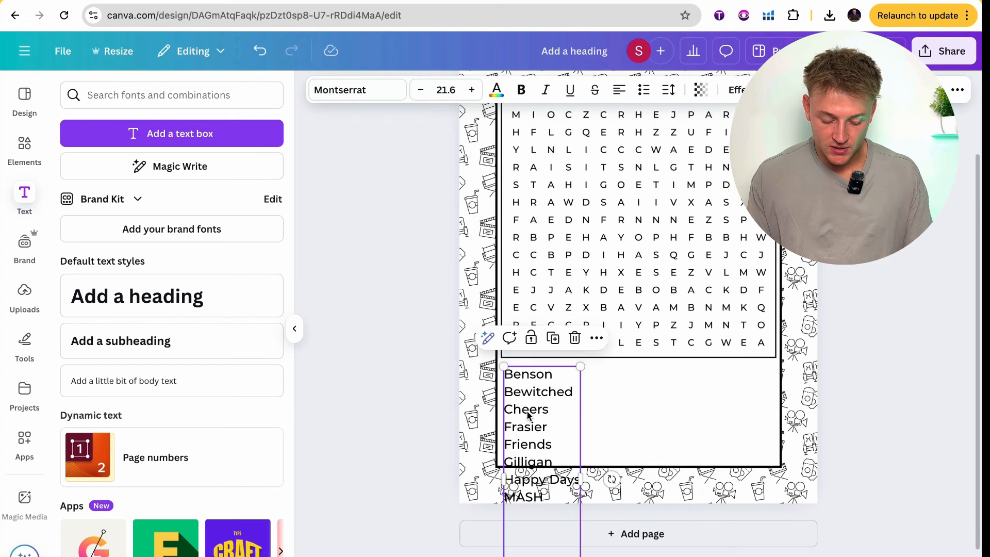
left_click_drag(505, 427, 531, 555)
key("super+c")
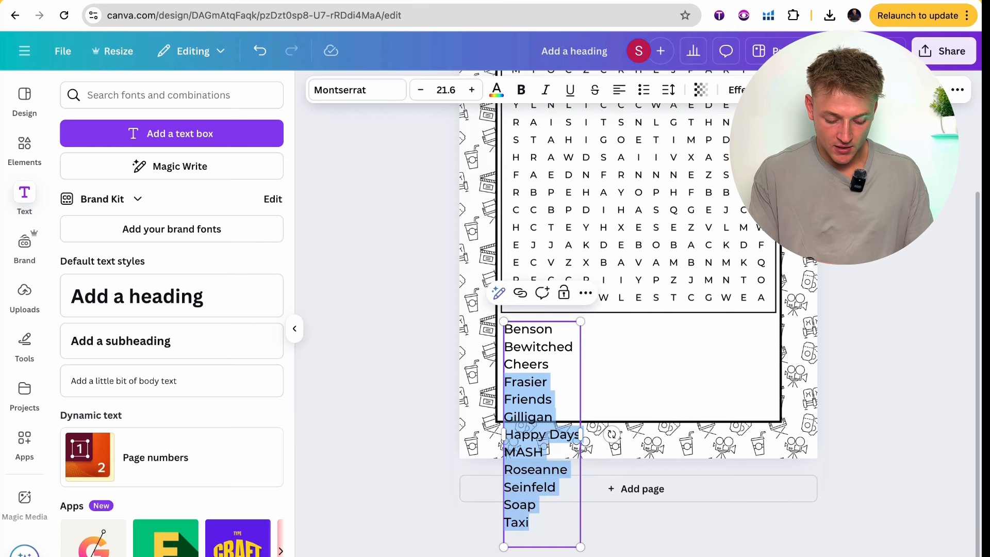
key("BackSpace")
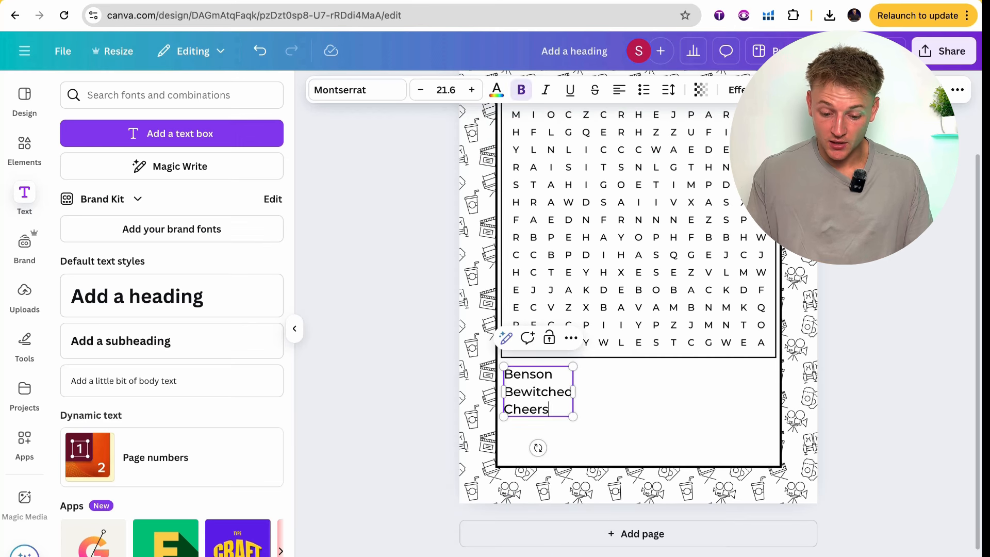
- Duplicate the first word column beside itself and replace its text with the copied names from Frasier to Taxi
left_click(610, 424)
left_click(524, 407)
left_click_drag(524, 406, 658, 520)
double_click(601, 396)
key("super+v")
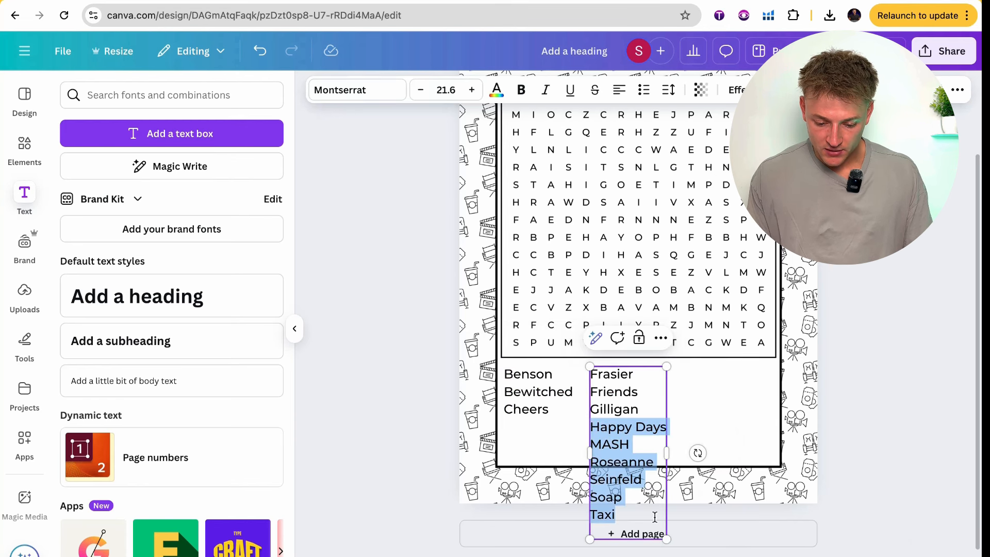
- Split the names after Gilligan into a third column of Happy Days, MASH and Roseanne and a fourth of Seinfeld, Soap and Taxi
key("super+x")
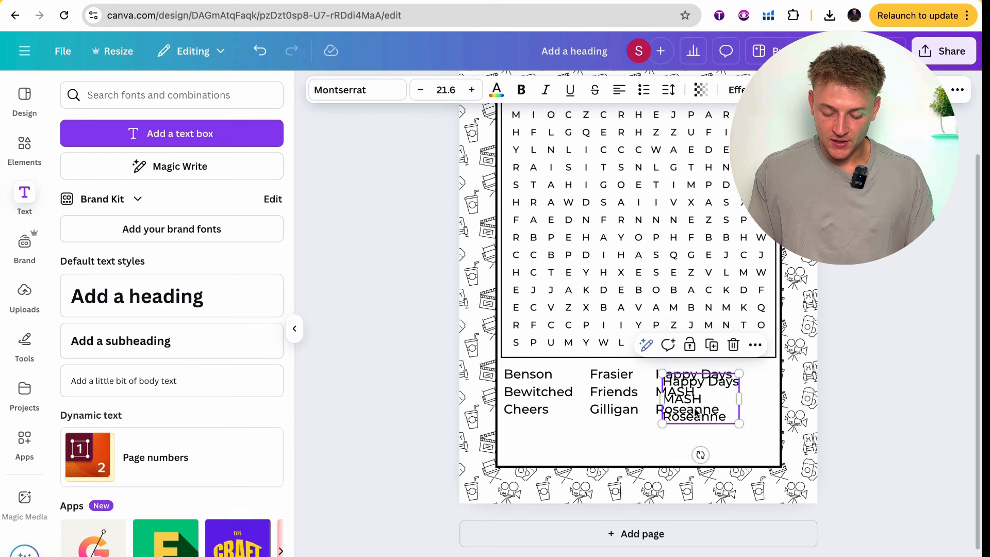
left_click_drag(697, 410, 709, 451)
double_click(708, 451)
key("super+v")
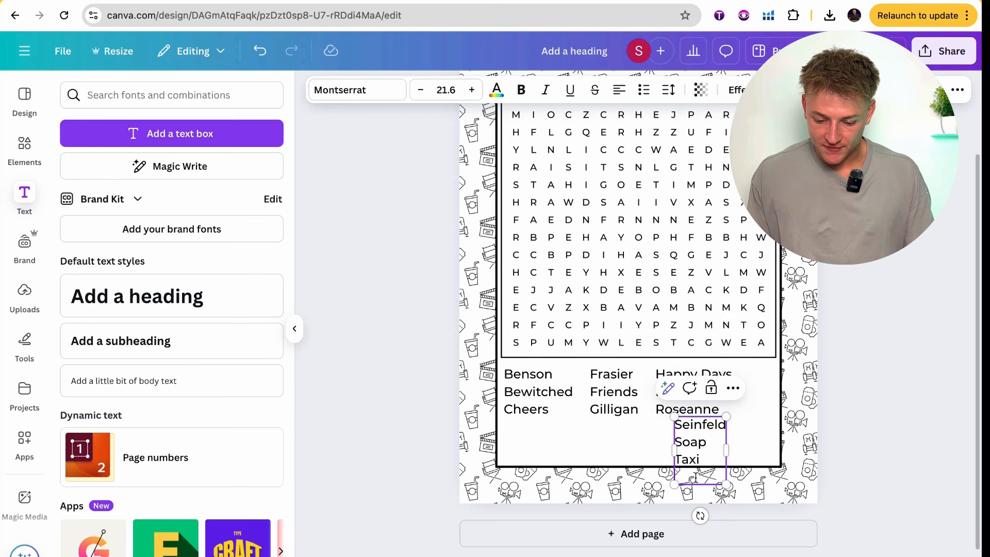
left_click(821, 446)
- Select all four word columns together and set their font size to 18
left_click(701, 436)
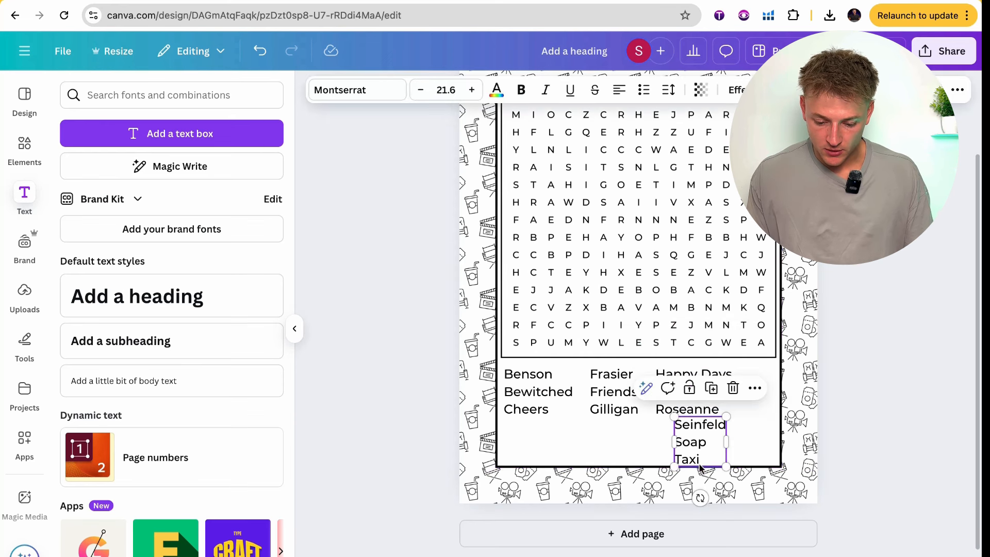
left_click(664, 405, "shift")
left_click(596, 402, "shift")
left_click(537, 391, "shift")
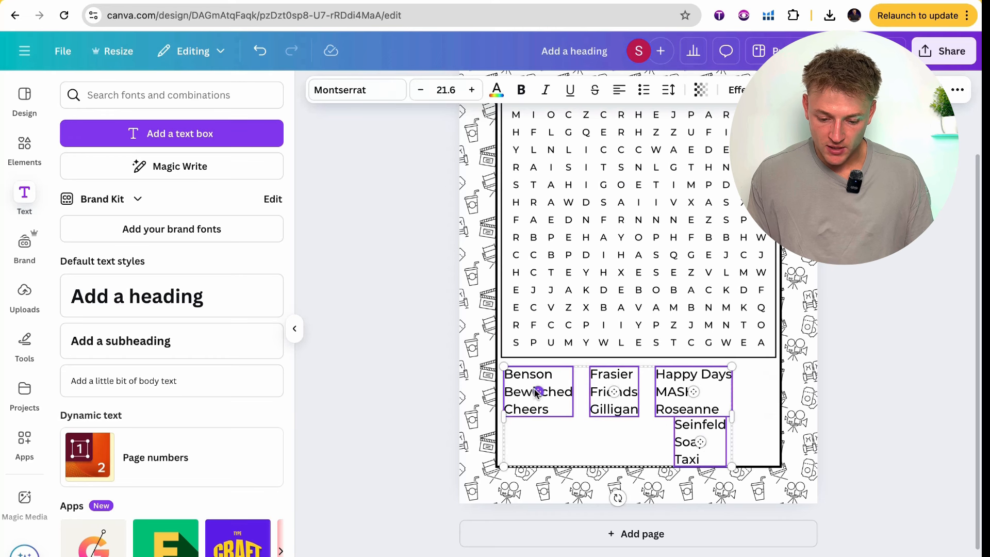
left_click(446, 90)
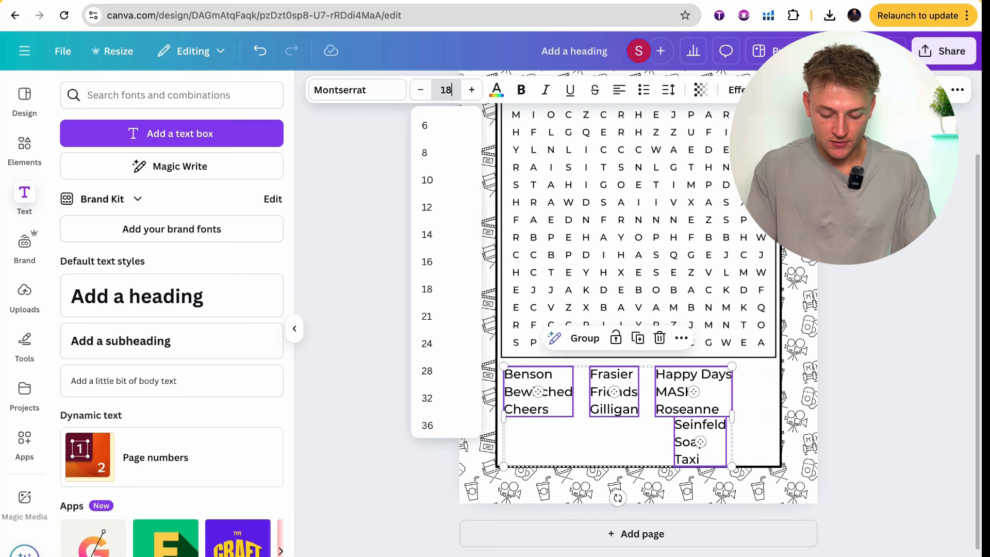
key("Return")
left_click(872, 359)
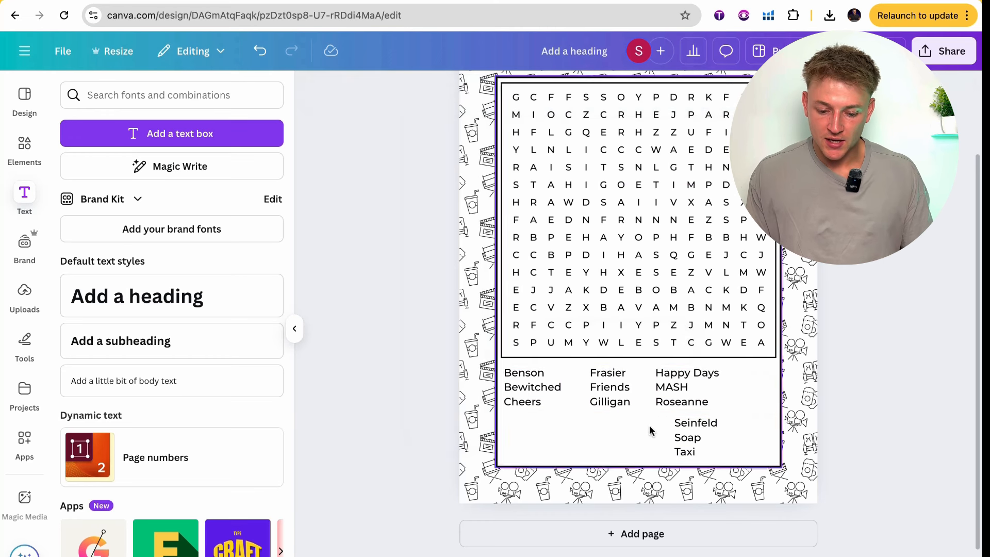
- Arrange the four word columns in one evenly spaced row below the letter grid
left_click(601, 399)
left_click_drag(598, 398, 594, 398)
left_click_drag(669, 386, 653, 388)
left_click_drag(691, 432, 747, 377)
left_click(879, 389)
left_click(628, 395)
left_click_drag(655, 397, 660, 399)
left_click(634, 438)
scroll(634, 438, "down", 3)
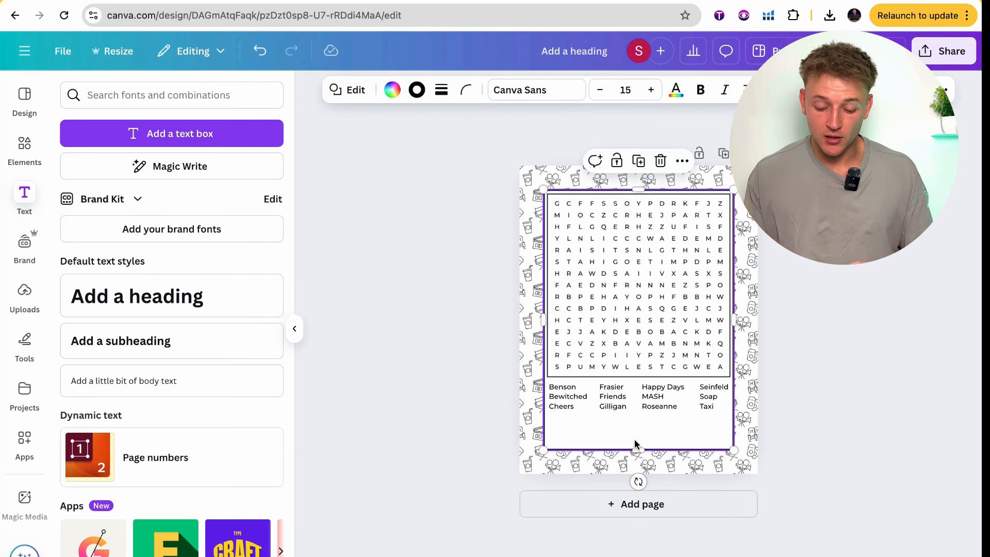
- Try a line spacing of 1.46 on the Happy Days column, and undo it
scroll(635, 439, "up", 5)
left_click(706, 390)
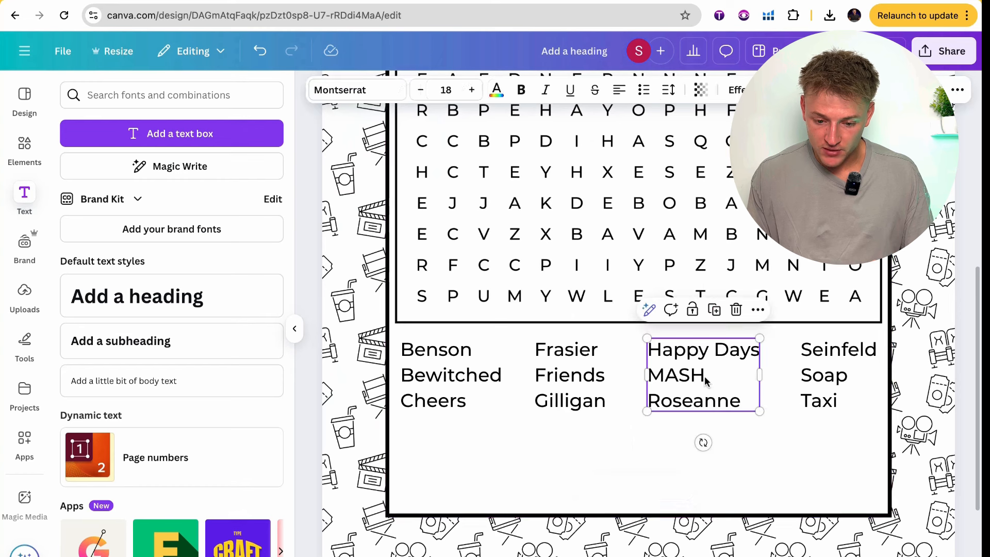
left_click(670, 91)
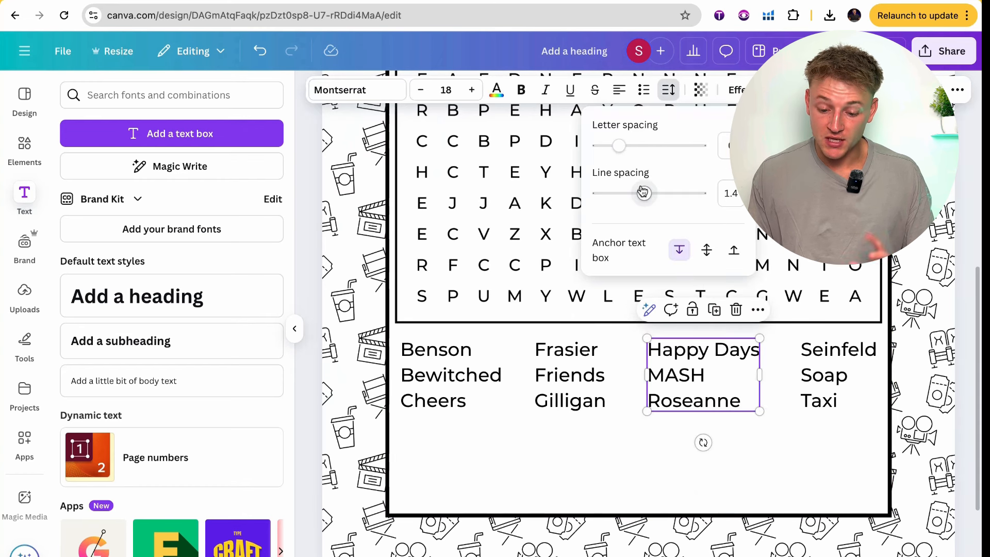
mouse_move(646, 195)
left_mouse_down()
mouse_move(684, 195)
mouse_move(648, 202)
left_mouse_up()
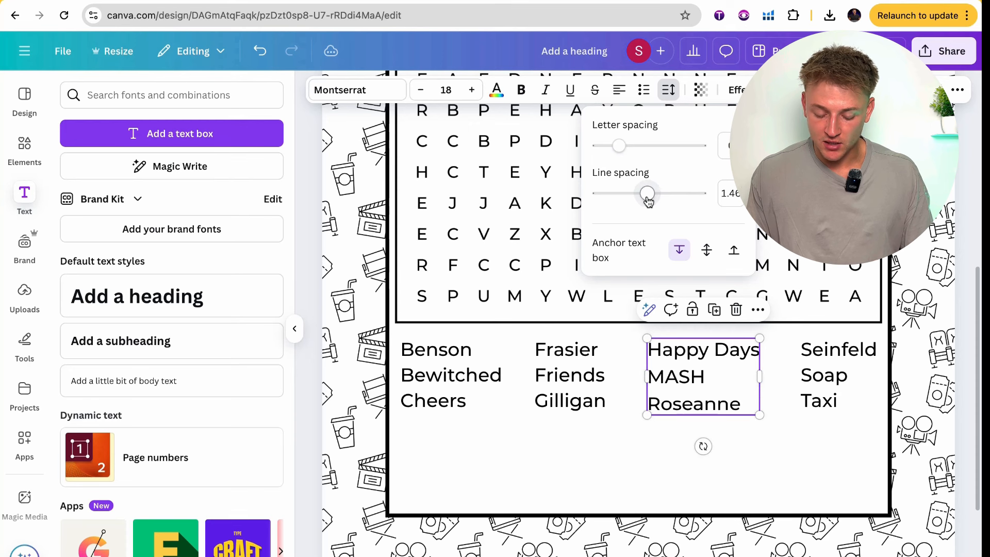
left_click(582, 410)
key("ctrl+z")
- Rewrite MASH as "Mash" in the third word column
left_click(693, 405)
left_click(693, 404)
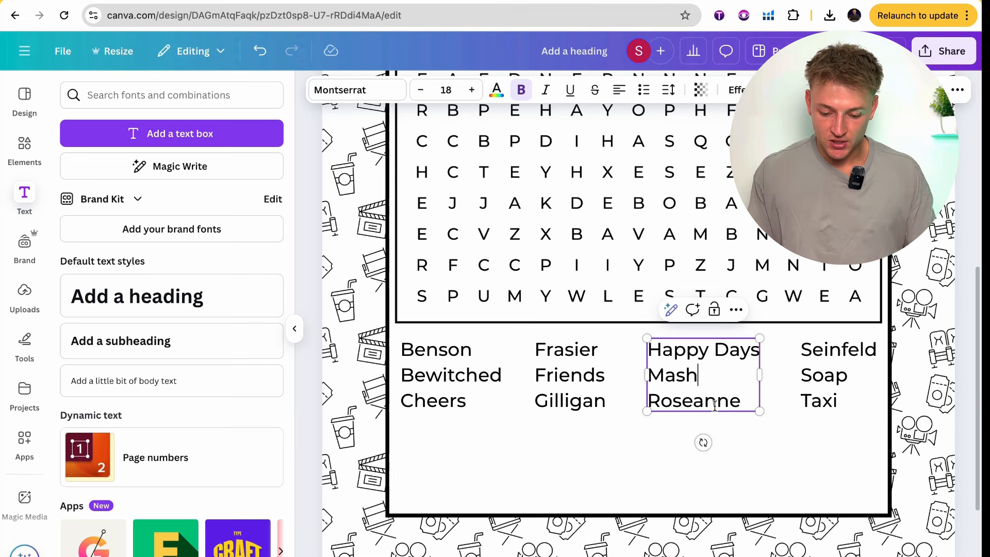
- Move the letter grid and the four word columns down together to make room for a title above the grid
left_click(718, 466)
scroll(720, 467, "down", 5)
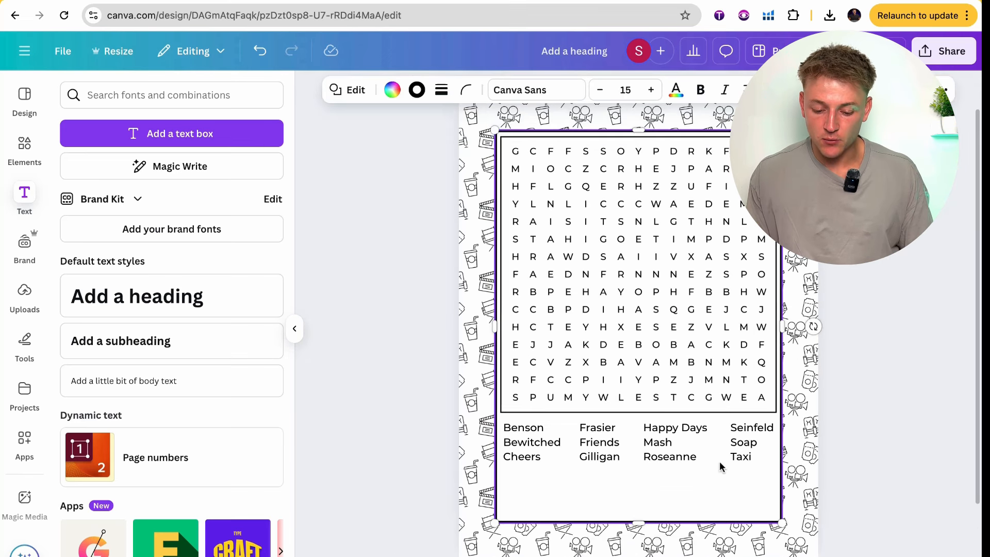
left_click(756, 460)
left_click(680, 454, "shift")
left_click(598, 450, "shift")
left_click(532, 455, "shift")
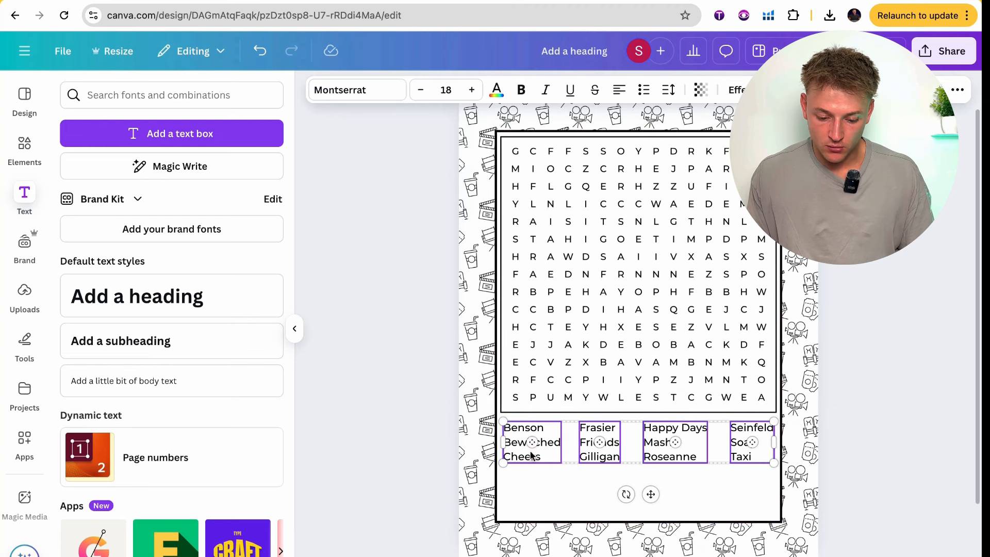
left_click(567, 377, "shift")
left_click_drag(588, 347, 588, 385)
left_click(854, 445)
- Duplicate the Seinfeld word column and place the copy above the letter grid
left_click(764, 484)
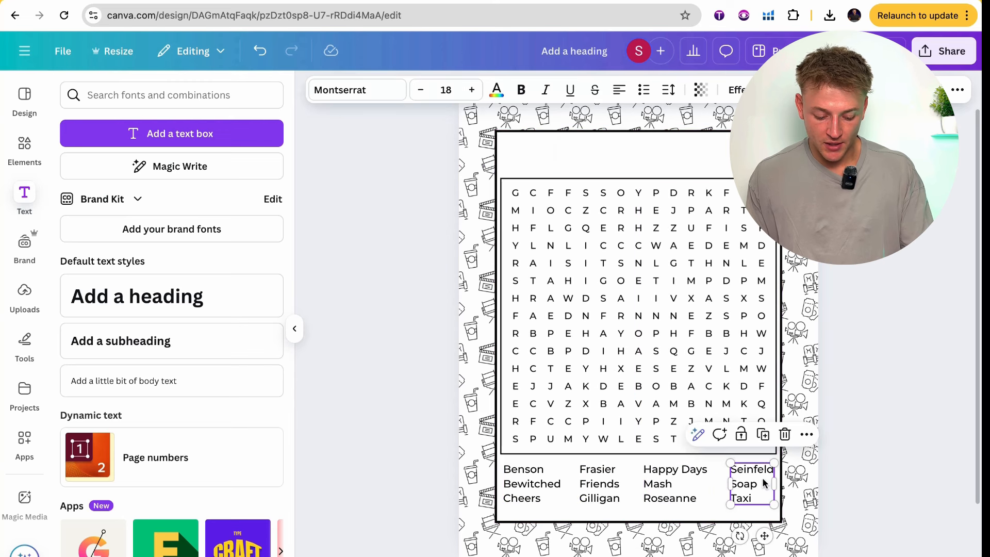
key("super+d")
left_click_drag(766, 494, 626, 156)
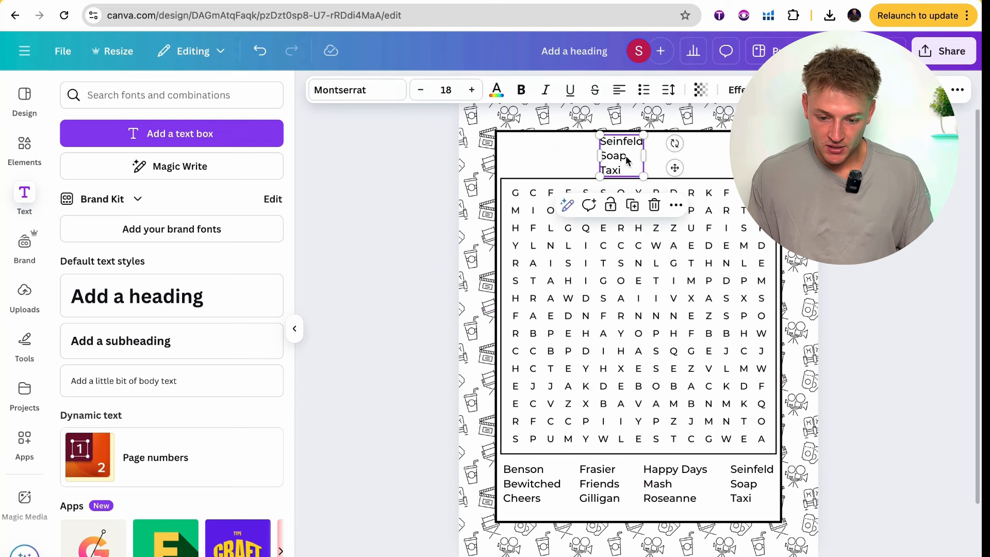
- Check the category names in the ChatGPT conversation, and replace the copied text above the grid in Canva with "Classic Sitcoms"
left_click(661, 3)
scroll(621, 273, "up", 15)
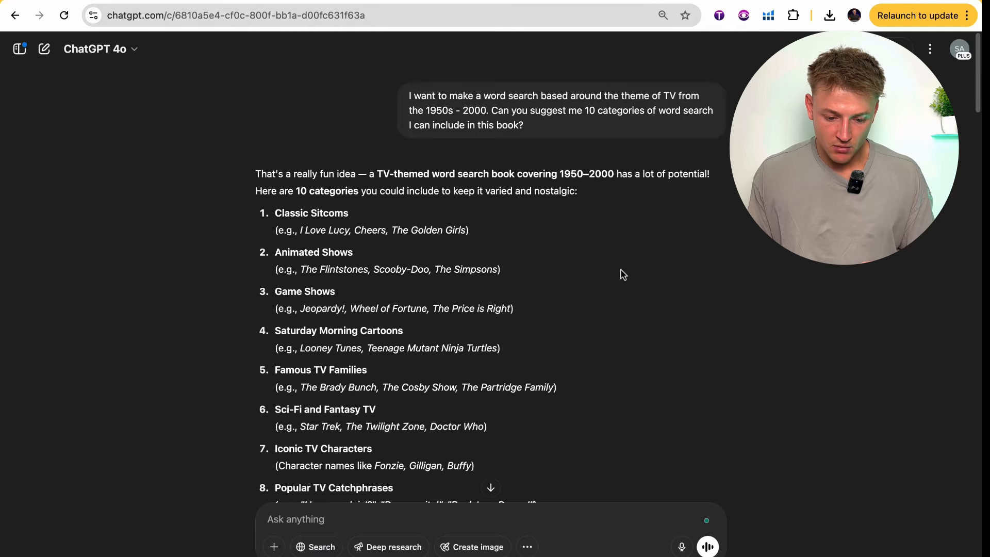
left_click(802, 1)
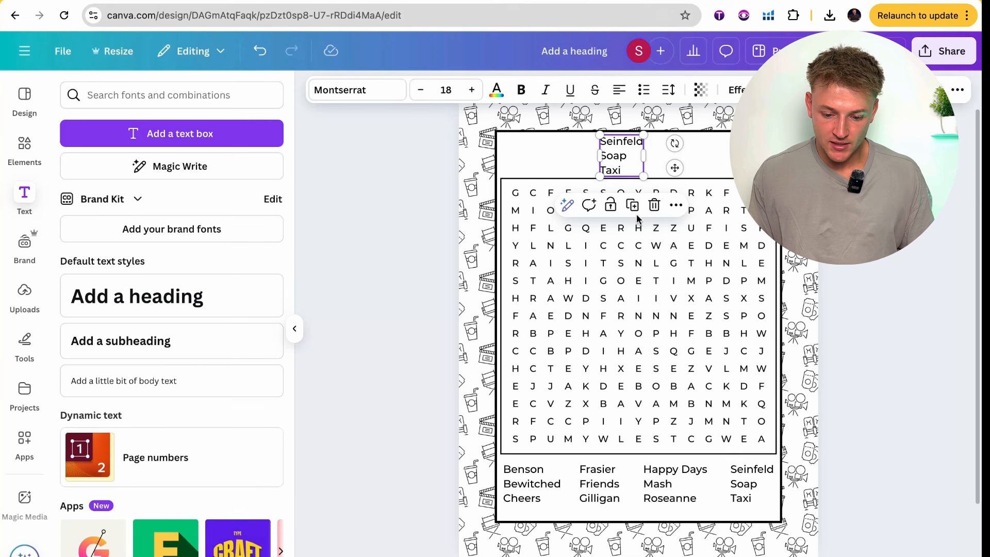
double_click(633, 152)
type("Class")
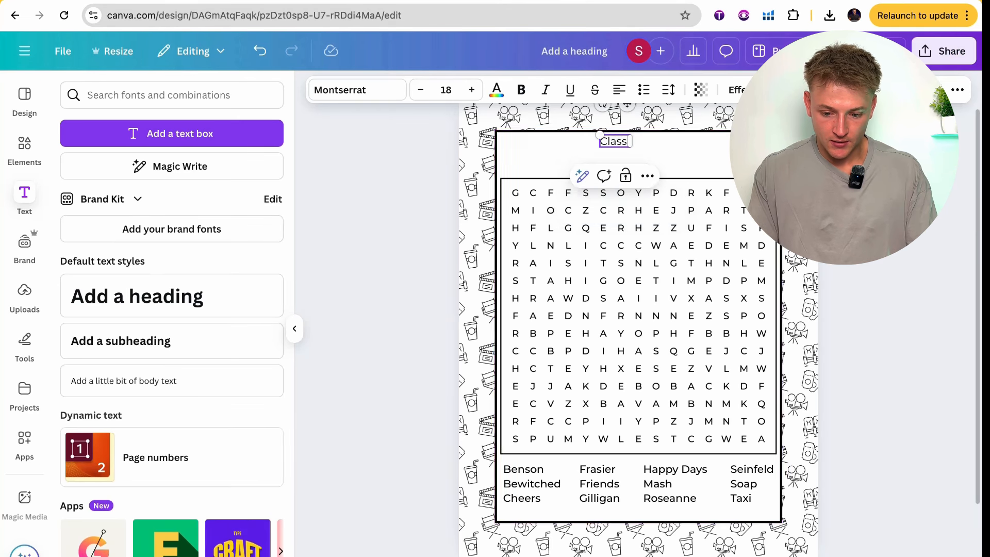
type("ic Sitcoms")
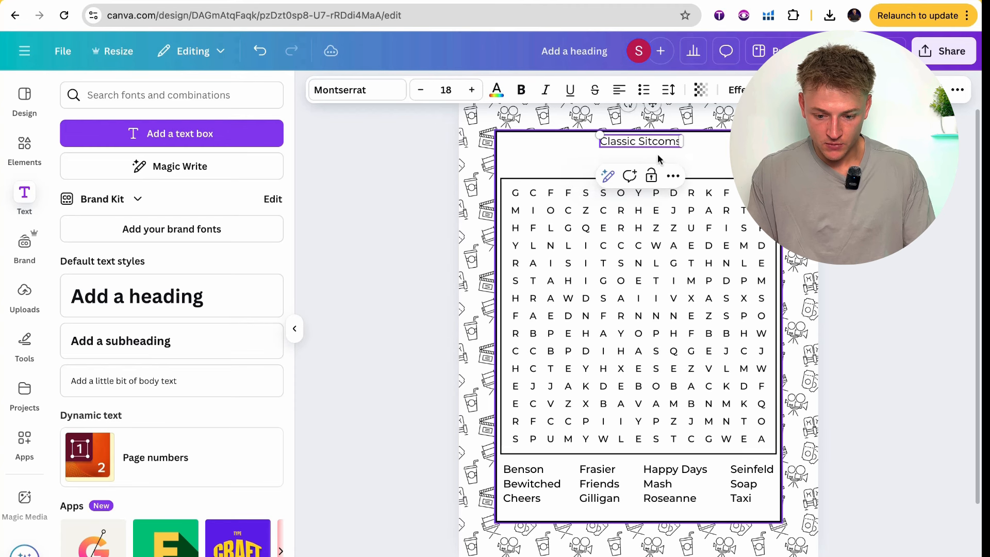
left_click(658, 158)
- Format the Classic Sitcoms title as bold at font size 30 and centre it above the letter grid
left_click(657, 147)
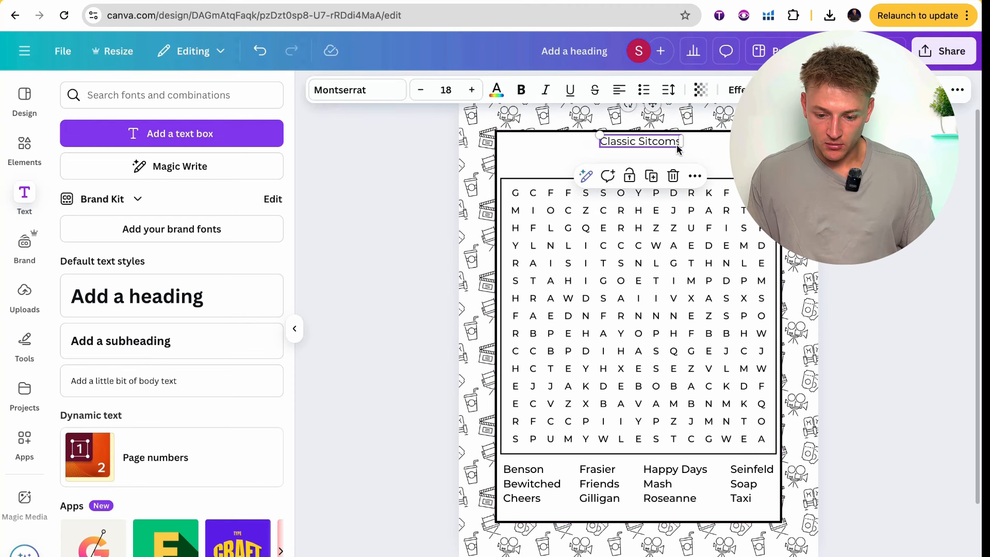
left_click(421, 90)
left_click(421, 89)
double_click(443, 90)
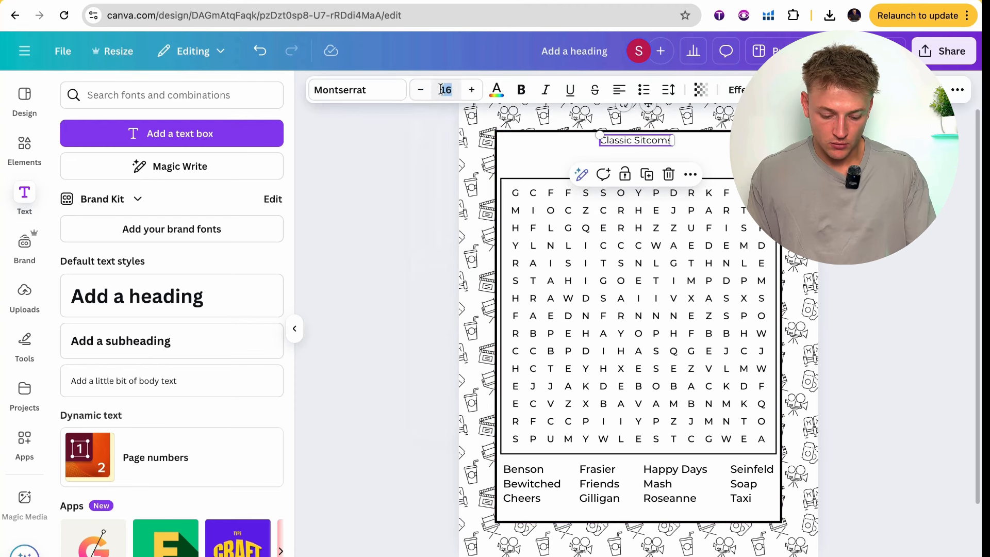
key("Return")
left_click_drag(694, 151, 676, 158)
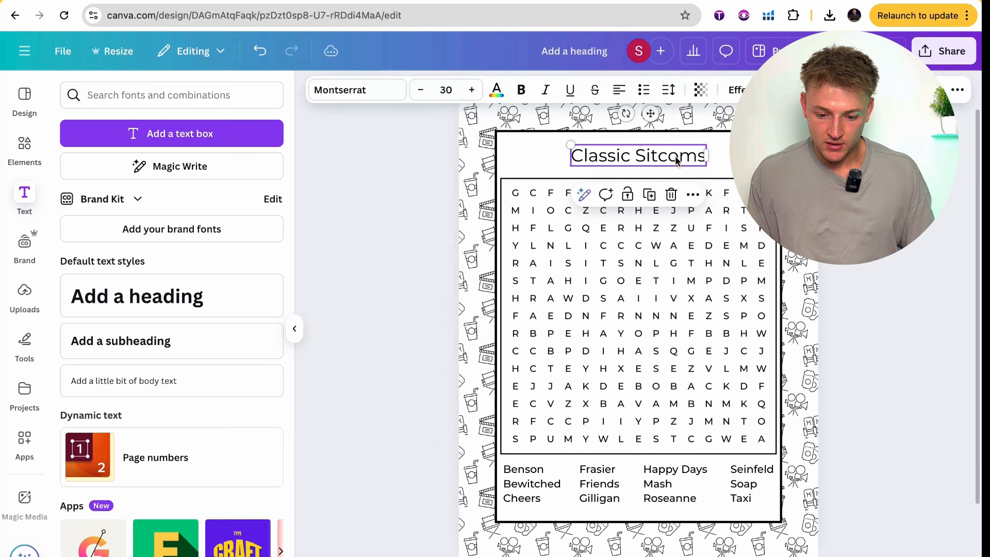
left_click(519, 97)
left_click(962, 258)
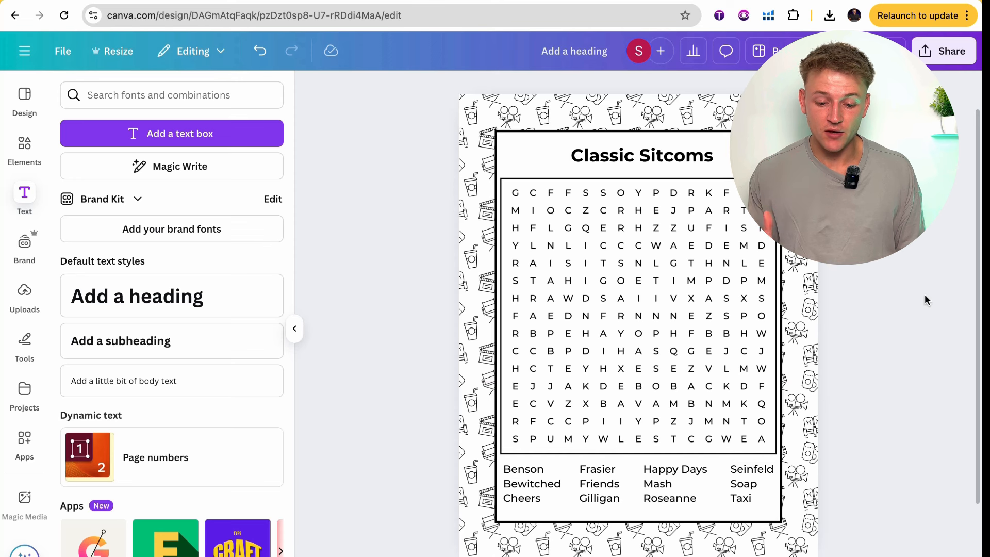
- Duplicate the Classic Sitcoms page and delete the letter grid from the copy
key("super+minus")
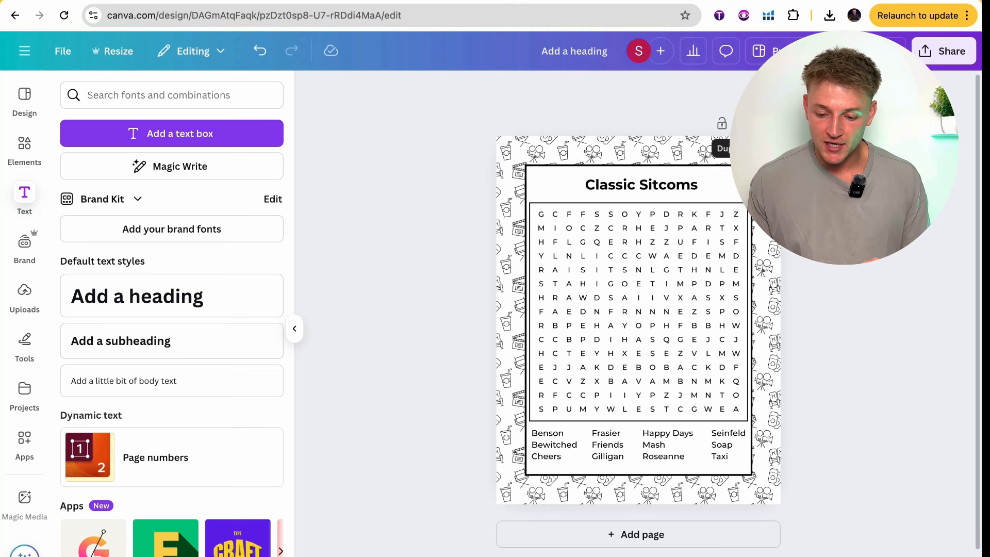
left_click(747, 124)
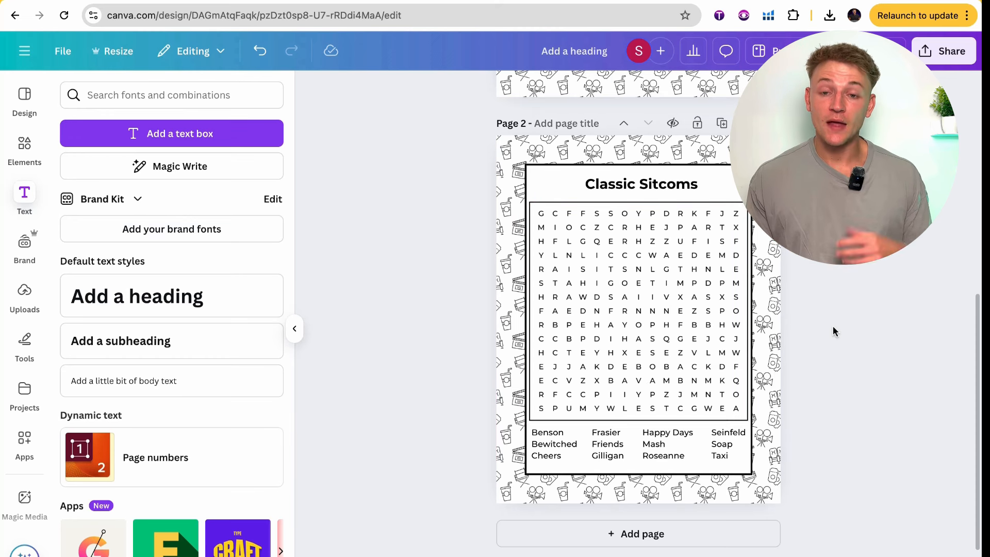
left_click(695, 330)
key("Delete")
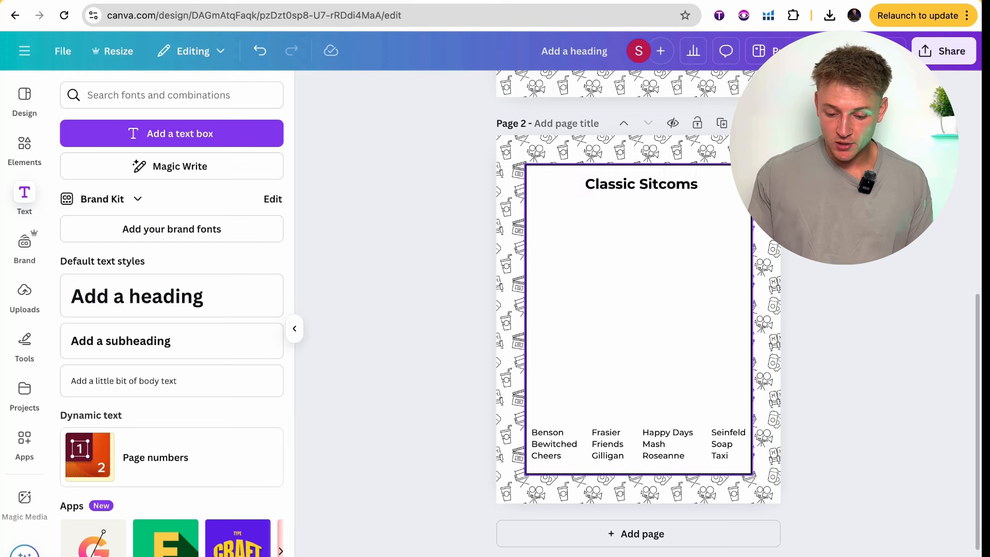
- Delete all four word columns from page 2
left_click(547, 436)
key("Delete")
left_click(593, 440)
key("Delete")
left_click(650, 443)
key("Delete")
left_click(729, 444)
key("Delete")
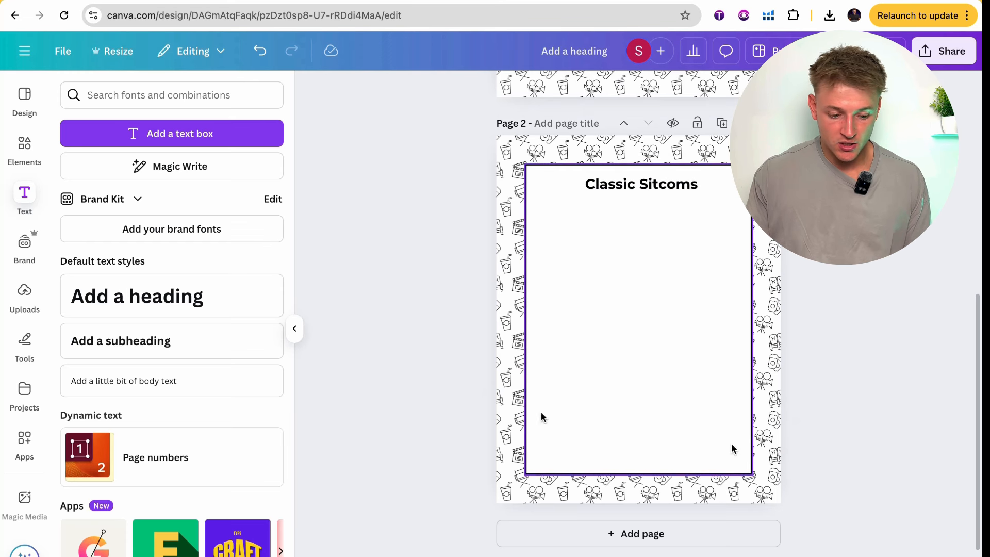
- Add the uploaded solution grid with highlighted answers to page 2, cropping off its word list and fitting it below the title
left_click(37, 308)
left_click(148, 248)
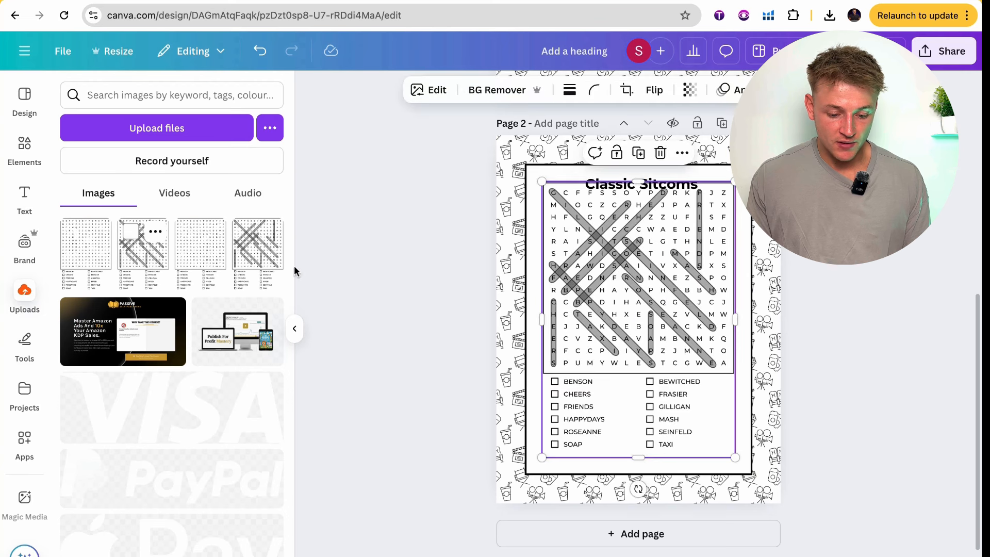
left_click(294, 332)
left_click_drag(526, 466, 534, 387)
left_click_drag(564, 339, 565, 361)
left_click_drag(623, 411, 632, 424)
left_click_drag(562, 346, 556, 346)
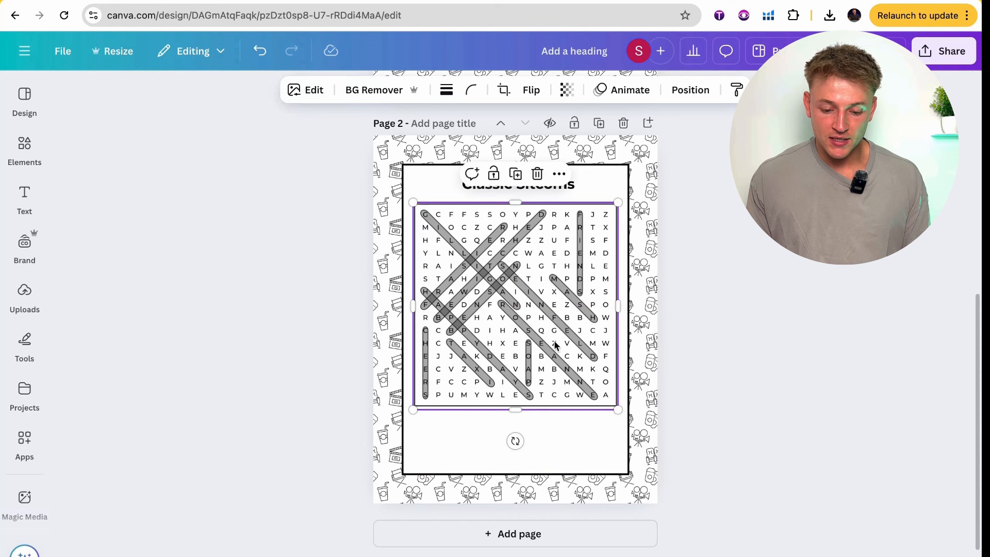
- Try a layout of several small solution grids on page 2, and delete the two duplicates
left_click_drag(624, 418, 486, 311)
left_click_drag(460, 261, 556, 267)
key("ctrl+d")
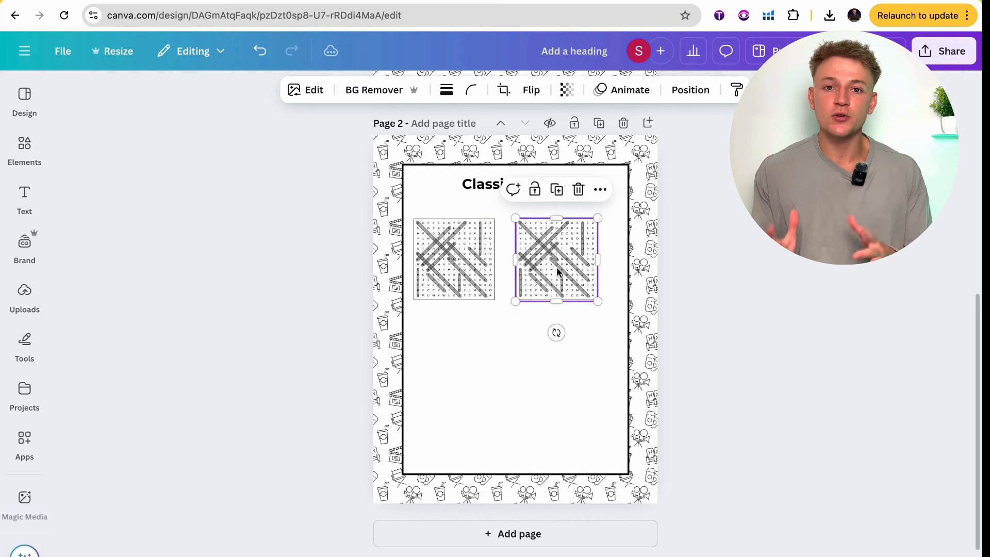
key("ctrl+d")
left_click_drag(556, 267, 449, 357)
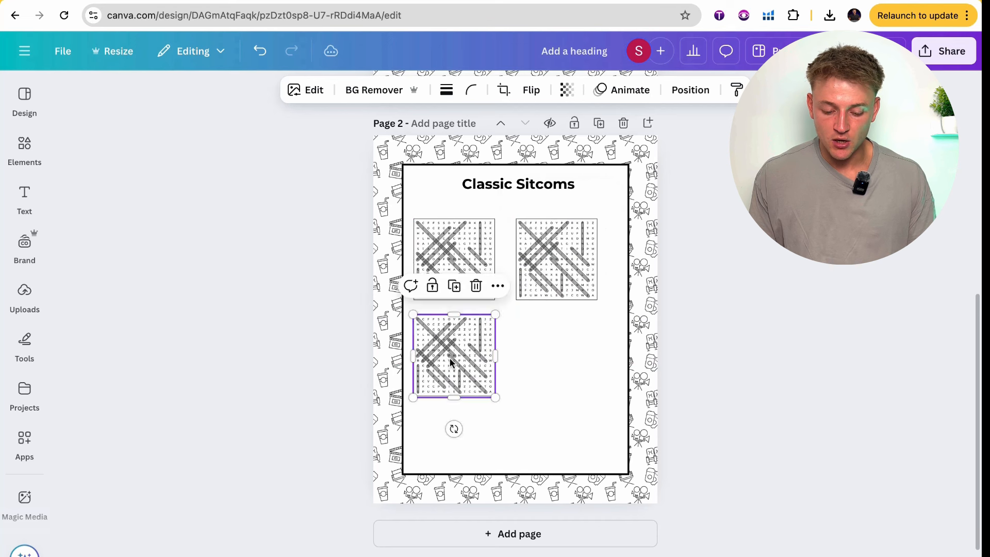
key("Delete")
left_click(545, 288)
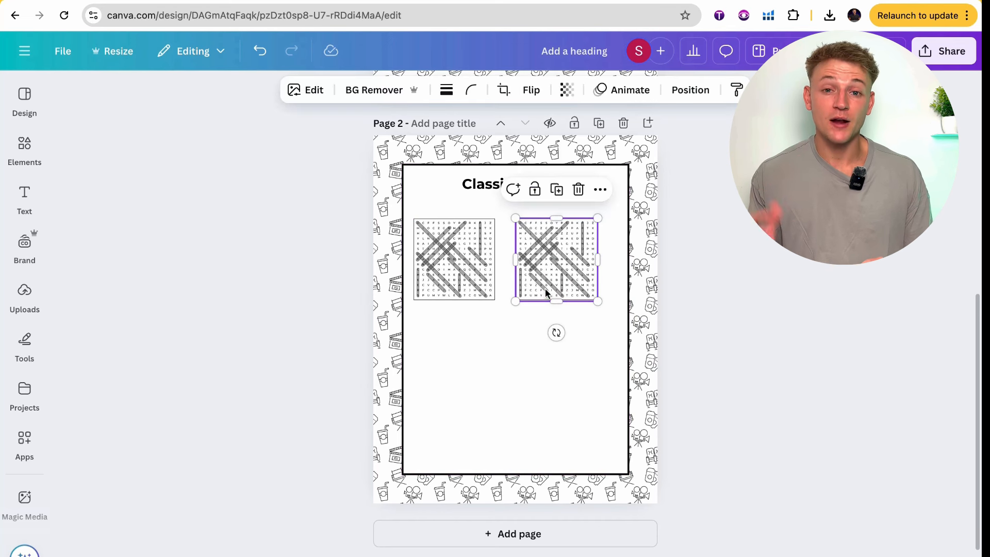
key("Delete")
- Enlarge the remaining solution grid on page 2 and centre it beneath the Classic Sitcoms title
left_click(454, 281)
left_click_drag(503, 314, 582, 416)
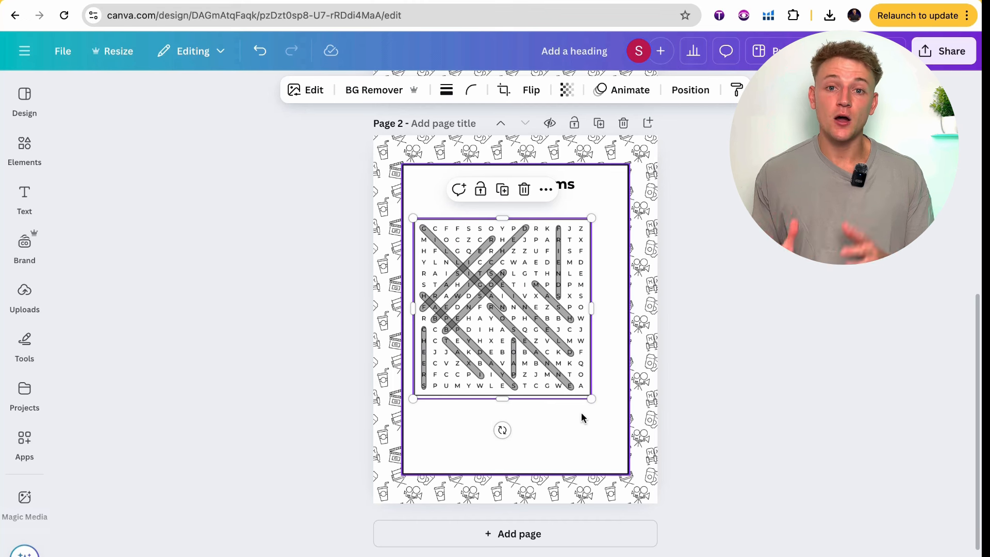
left_click_drag(584, 363, 597, 347)
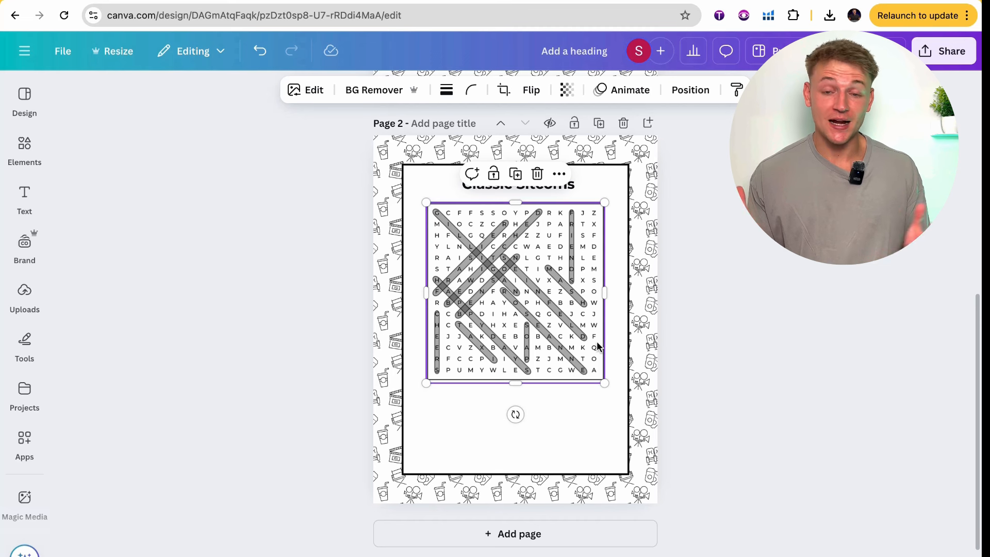
left_click(697, 357)
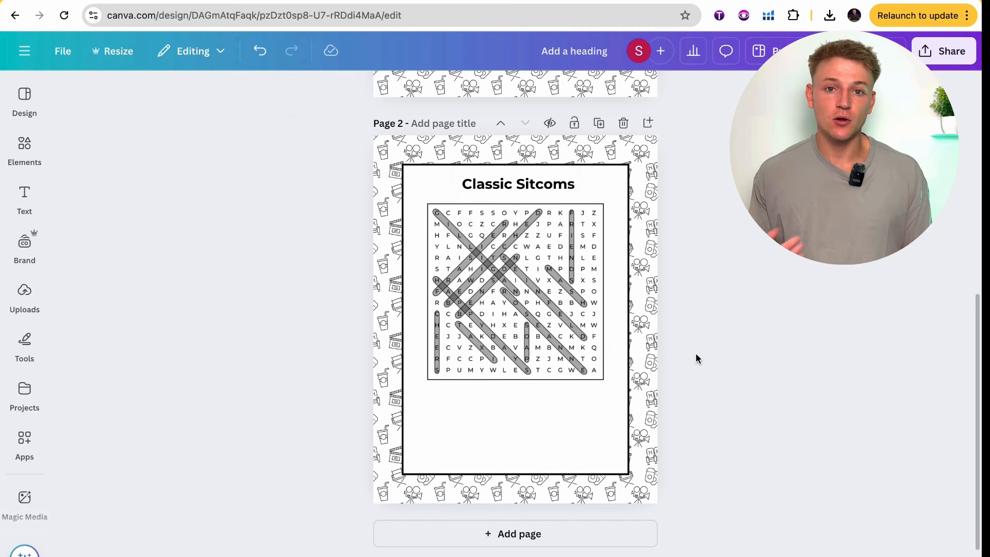